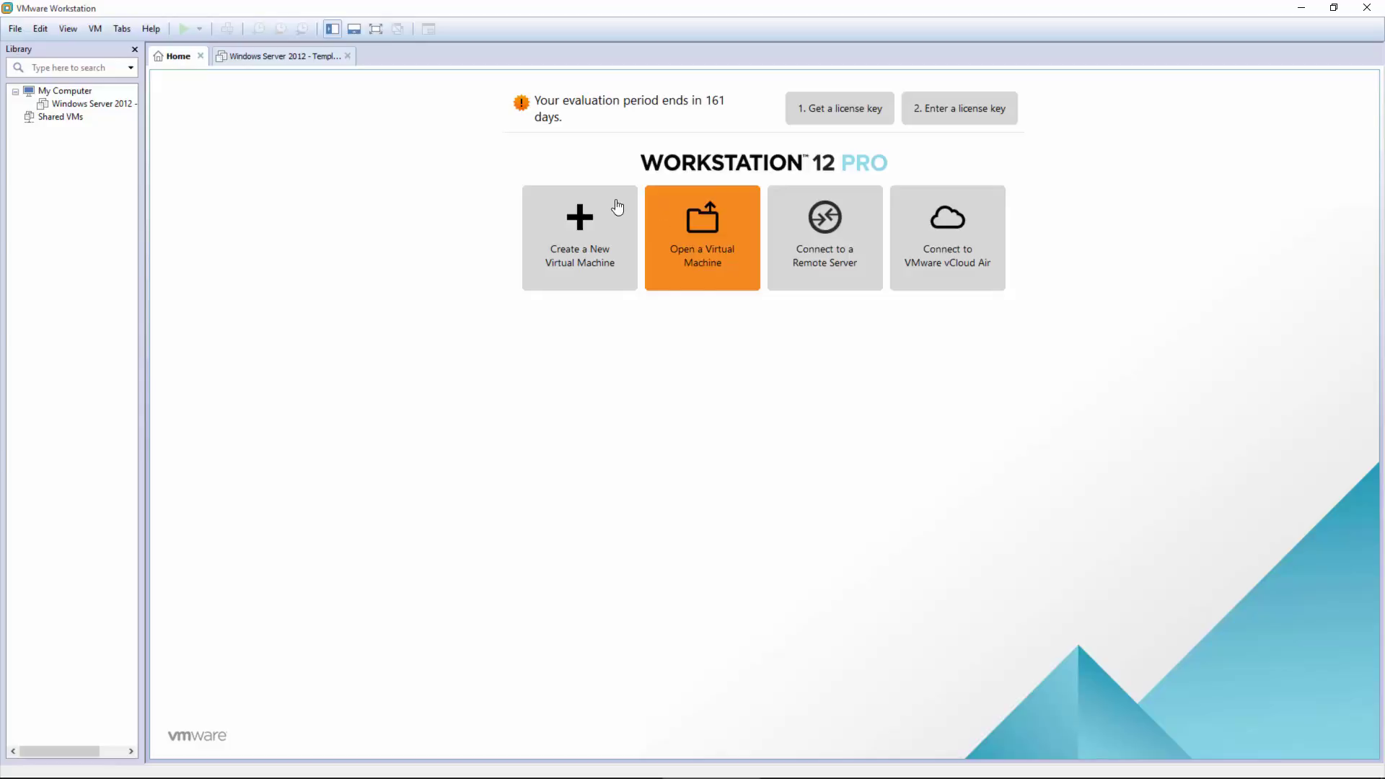
Step: Open the Template.ovf package from D:\VMs\VMware for import
left_click(711, 255)
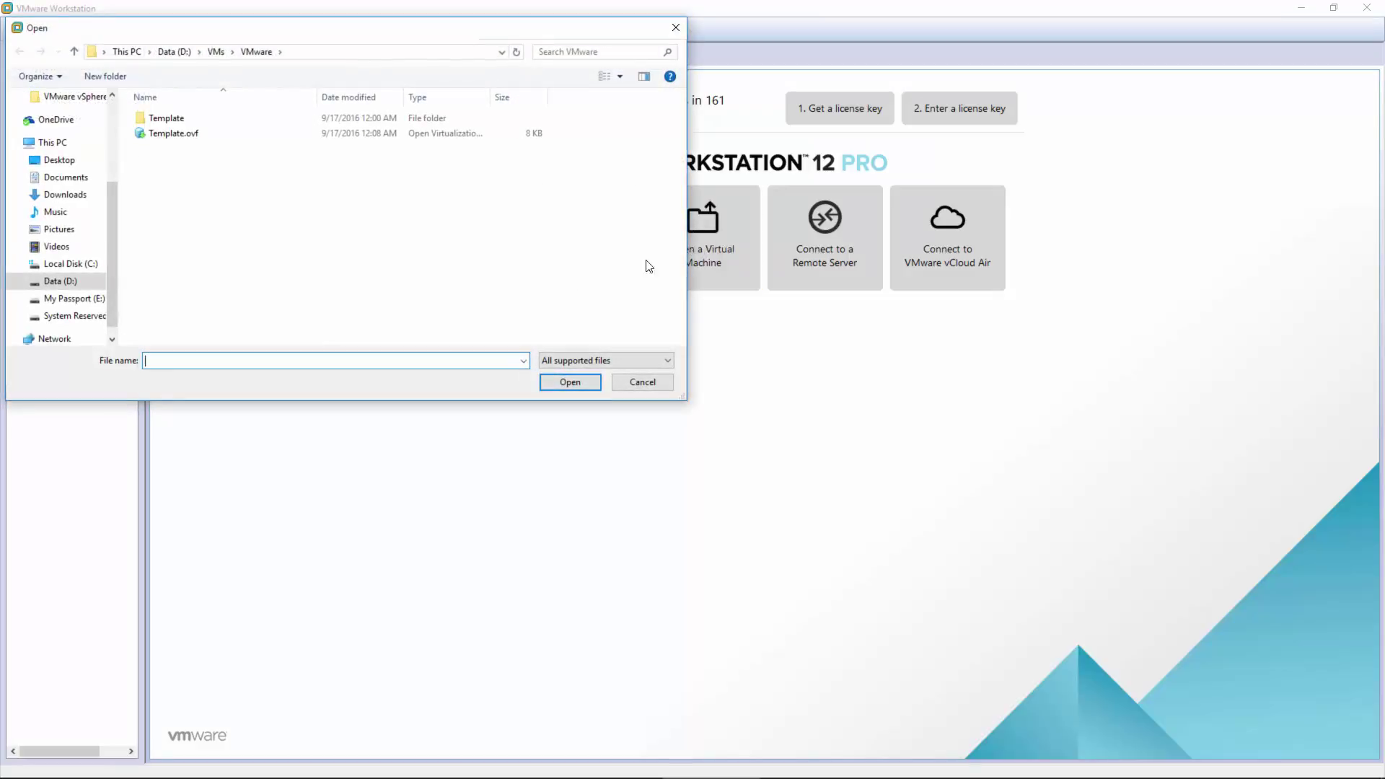
left_click_drag(370, 28, 498, 89)
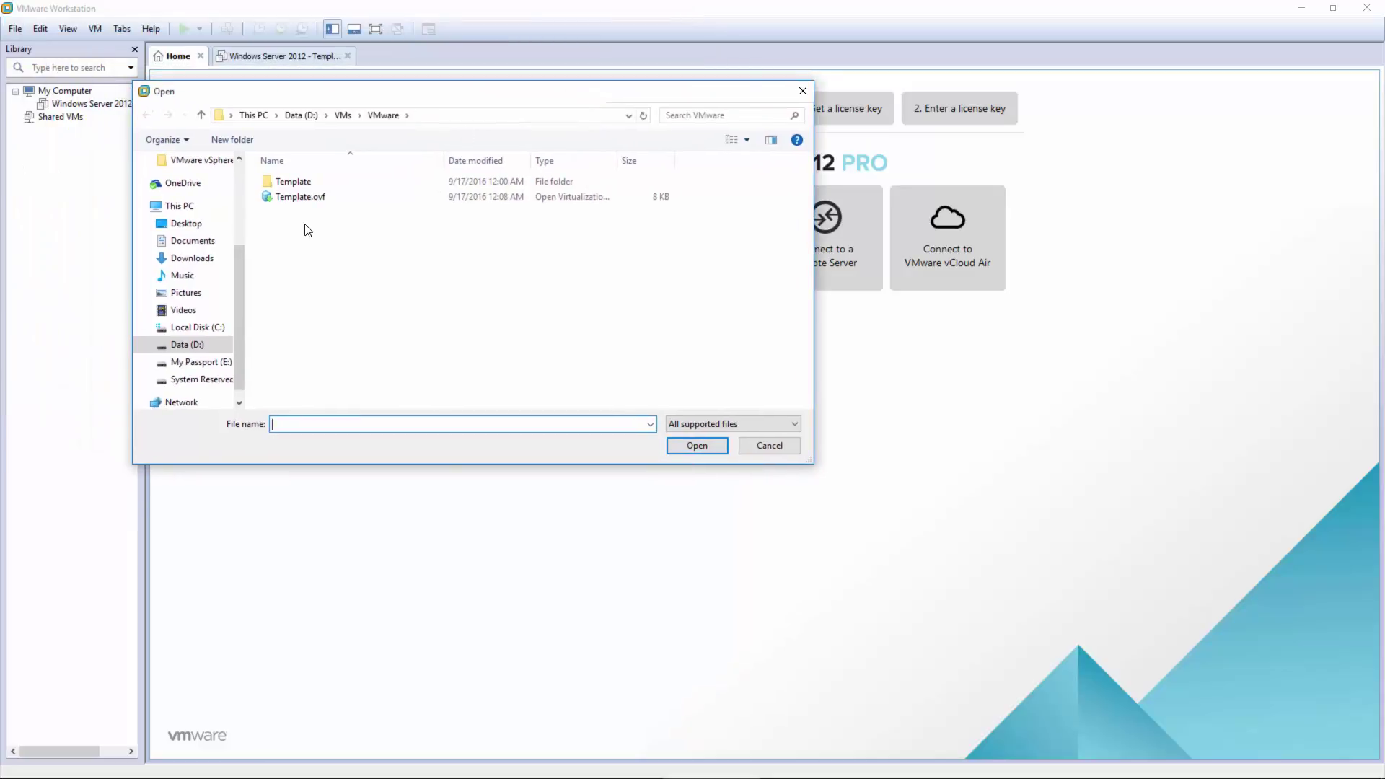
left_click(283, 202)
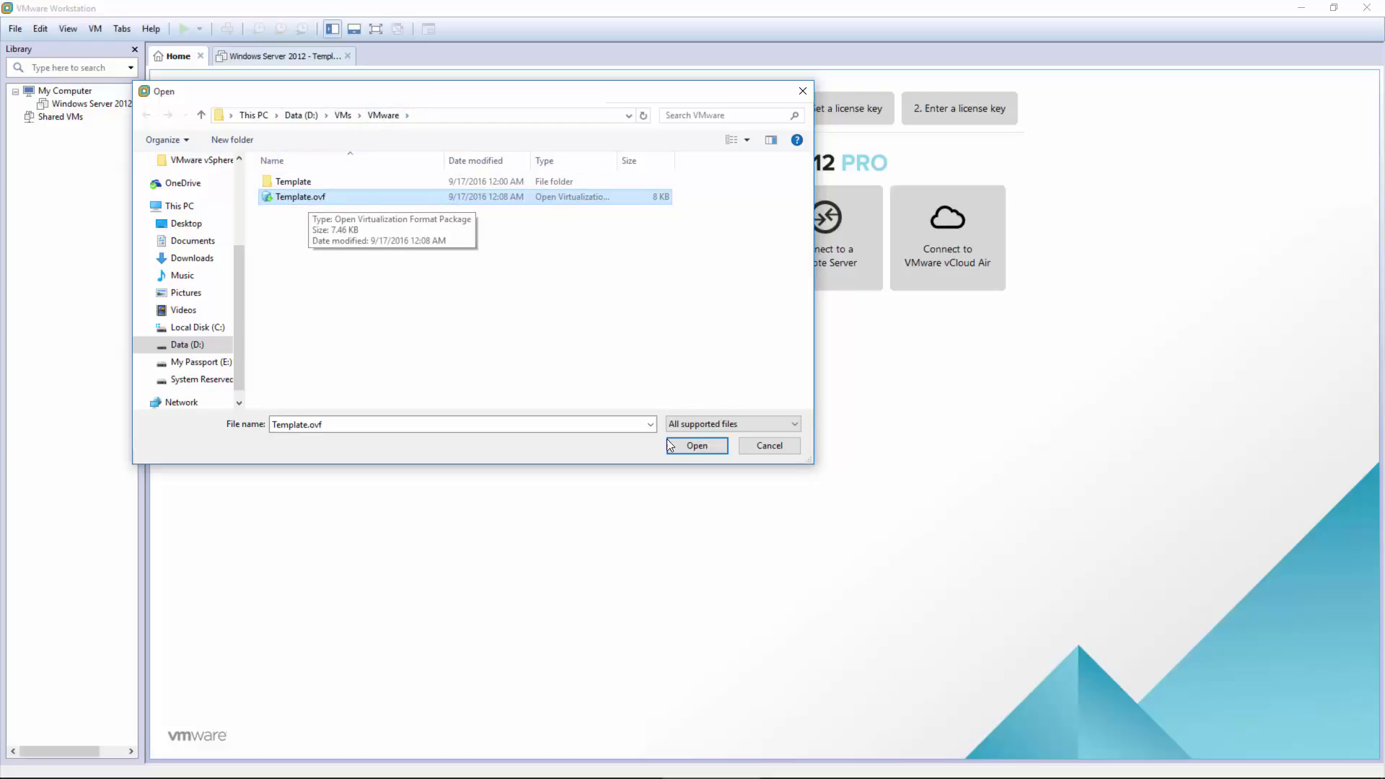
left_click(698, 446)
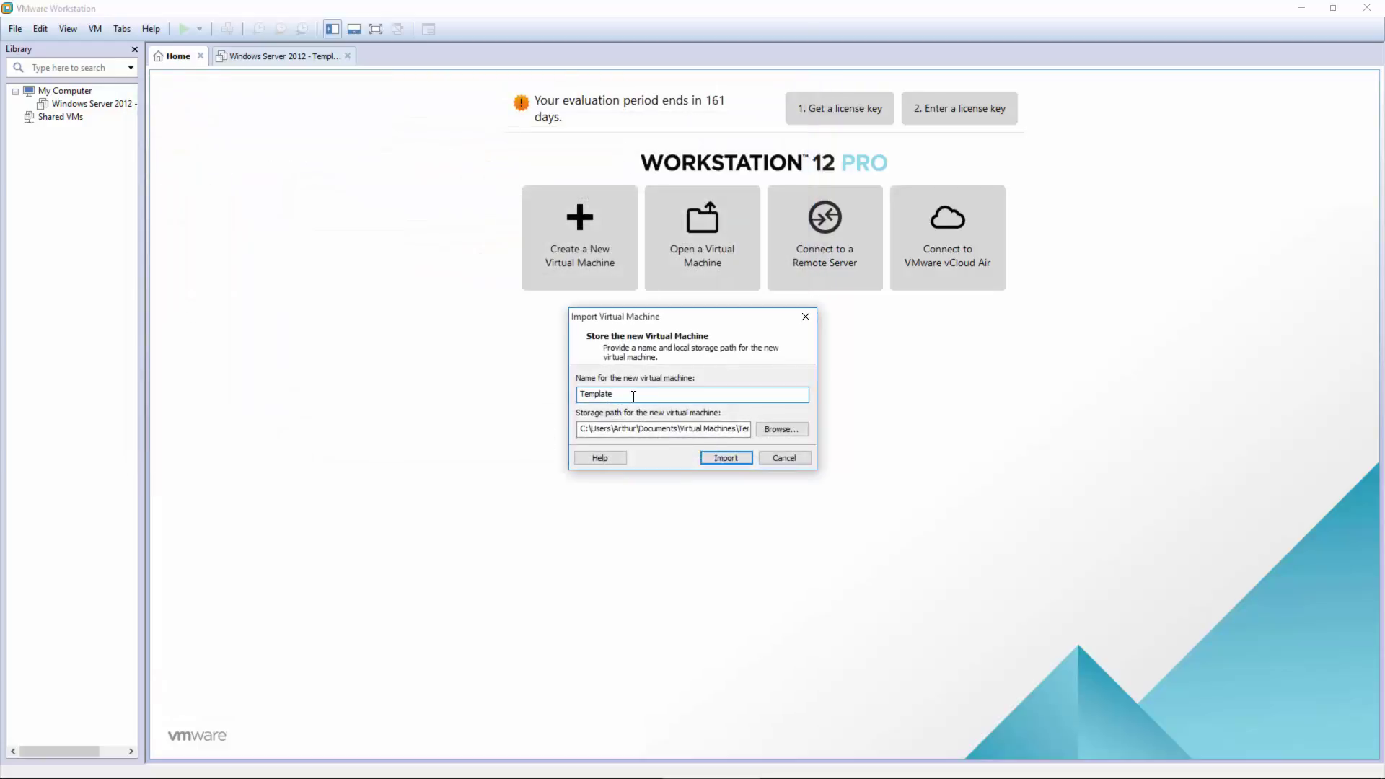
Step: Rename the machine to 12r2Tmp and browse to D:\VMs\VMware for storage
left_click_drag(618, 395, 574, 395)
type("12r2Tmp")
left_click(779, 430)
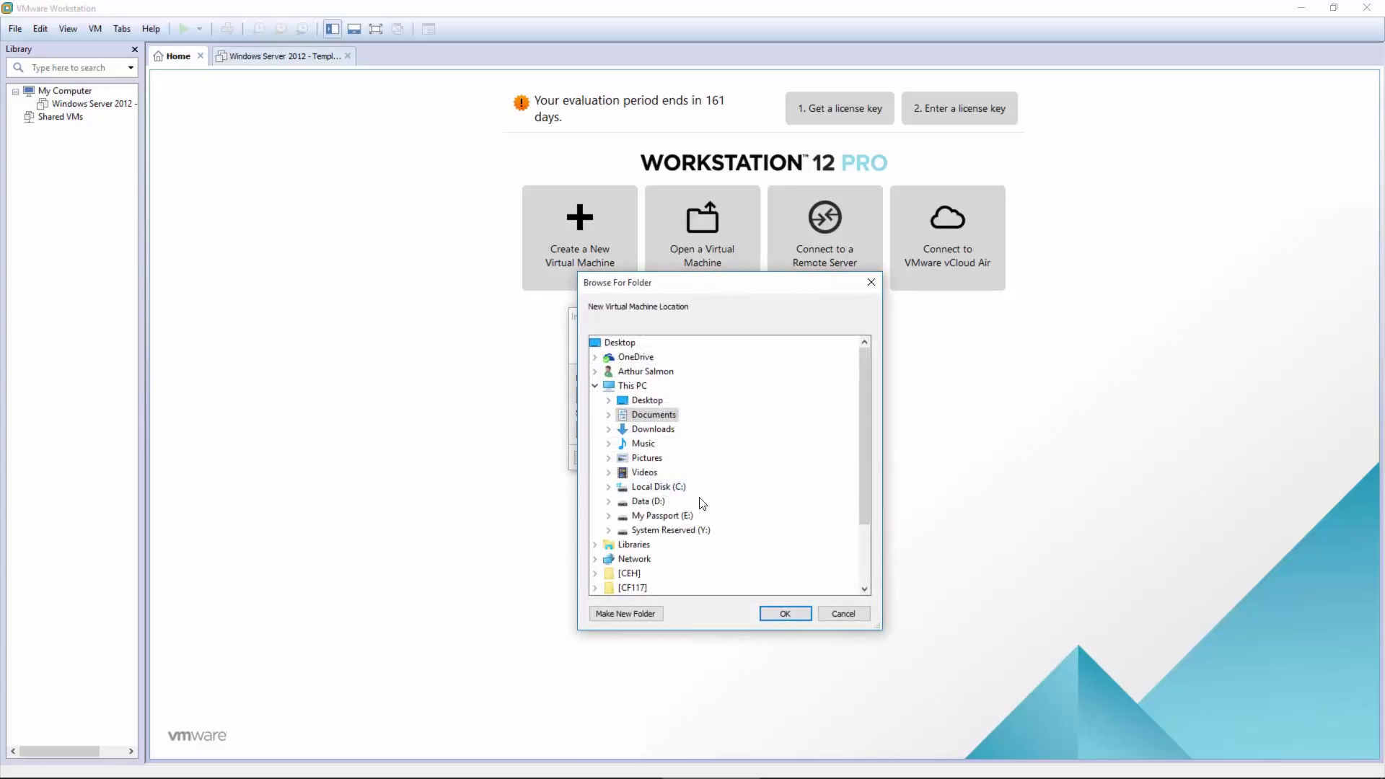
double_click(649, 501)
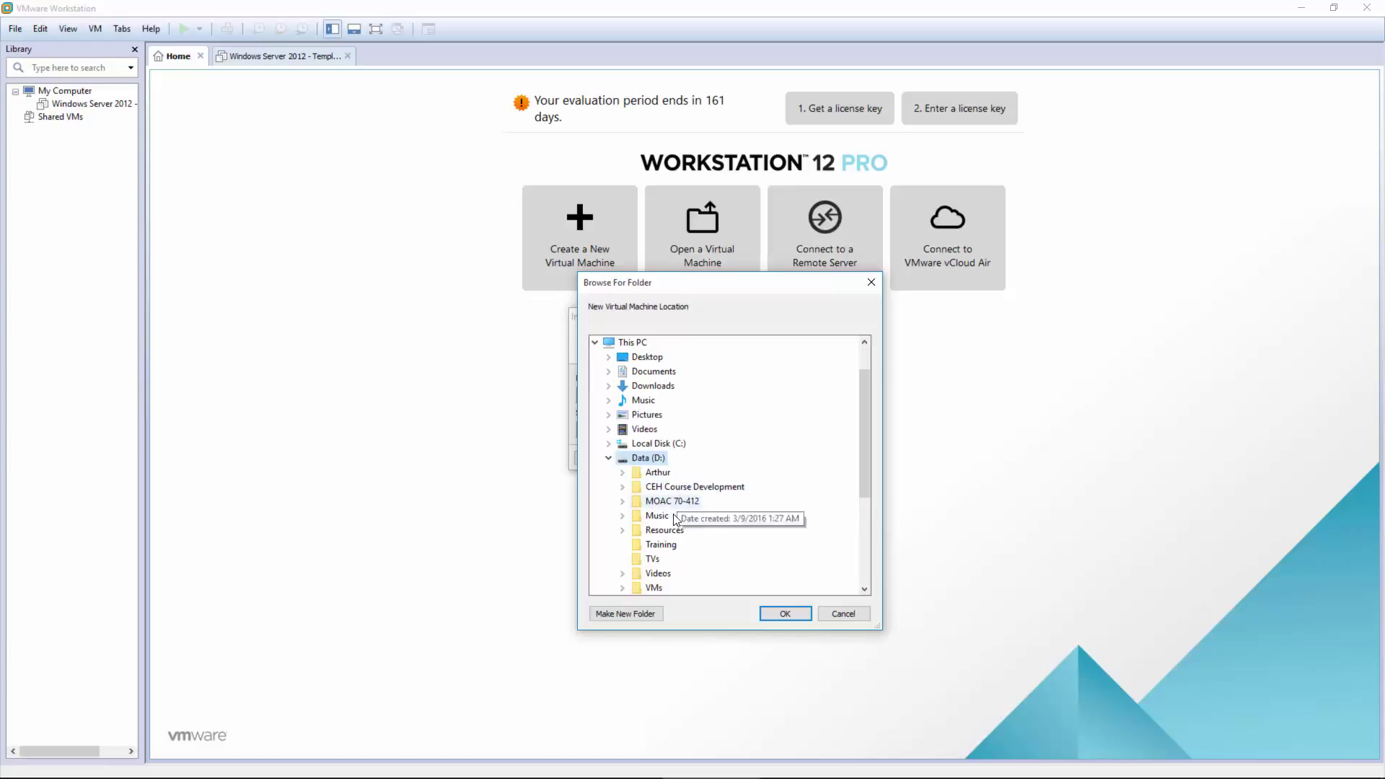
double_click(655, 587)
scroll(703, 516, "down", 2)
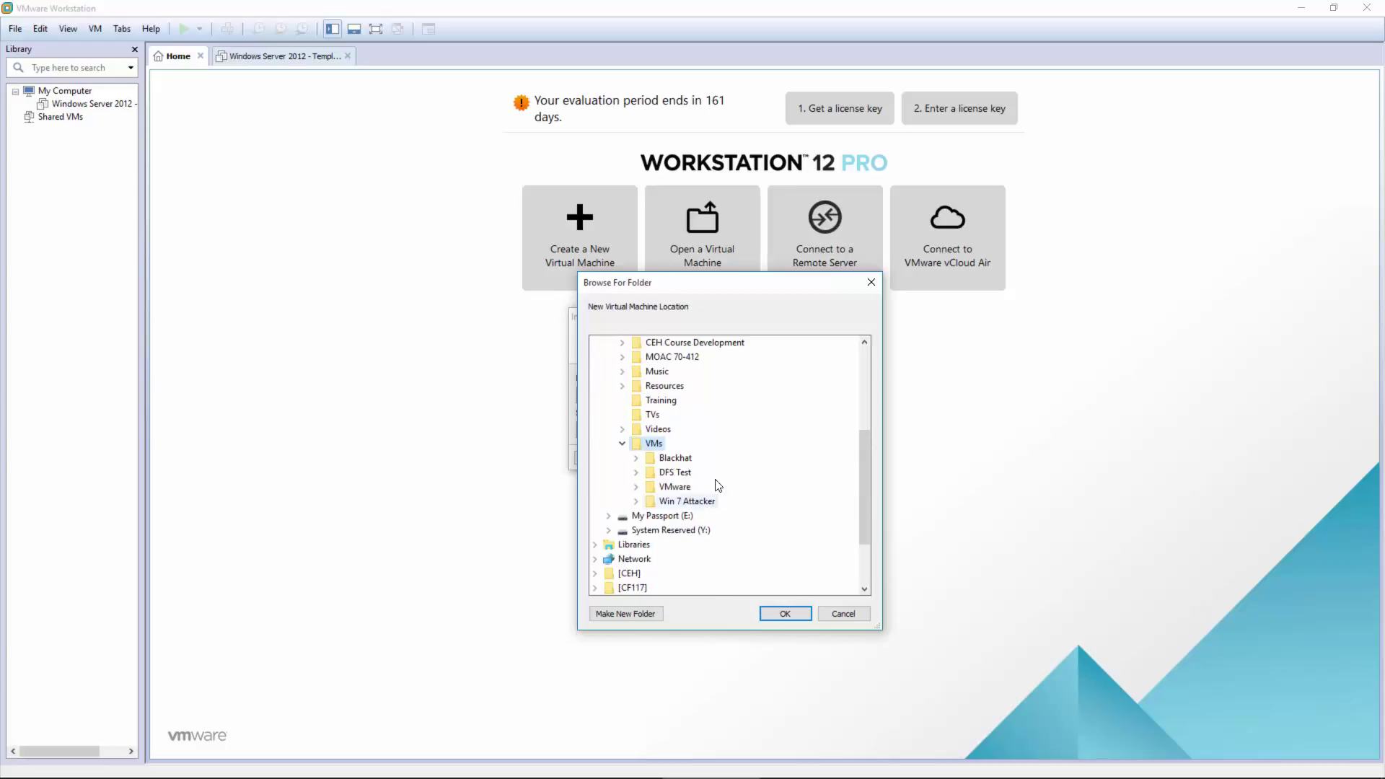
double_click(675, 487)
scroll(703, 516, "up", 2)
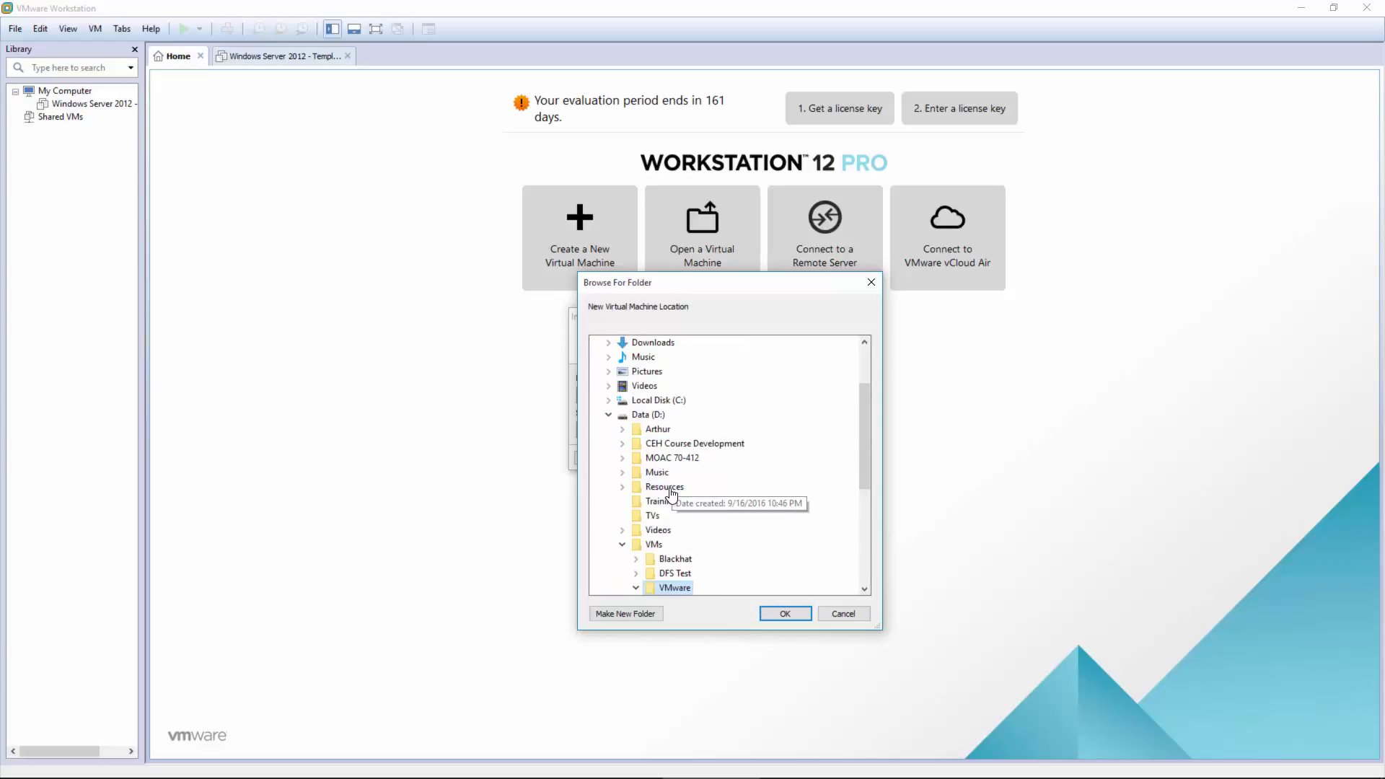
Step: Create the new 12R2Tmp folder as the storage location and start the import
left_click(629, 608)
type("1")
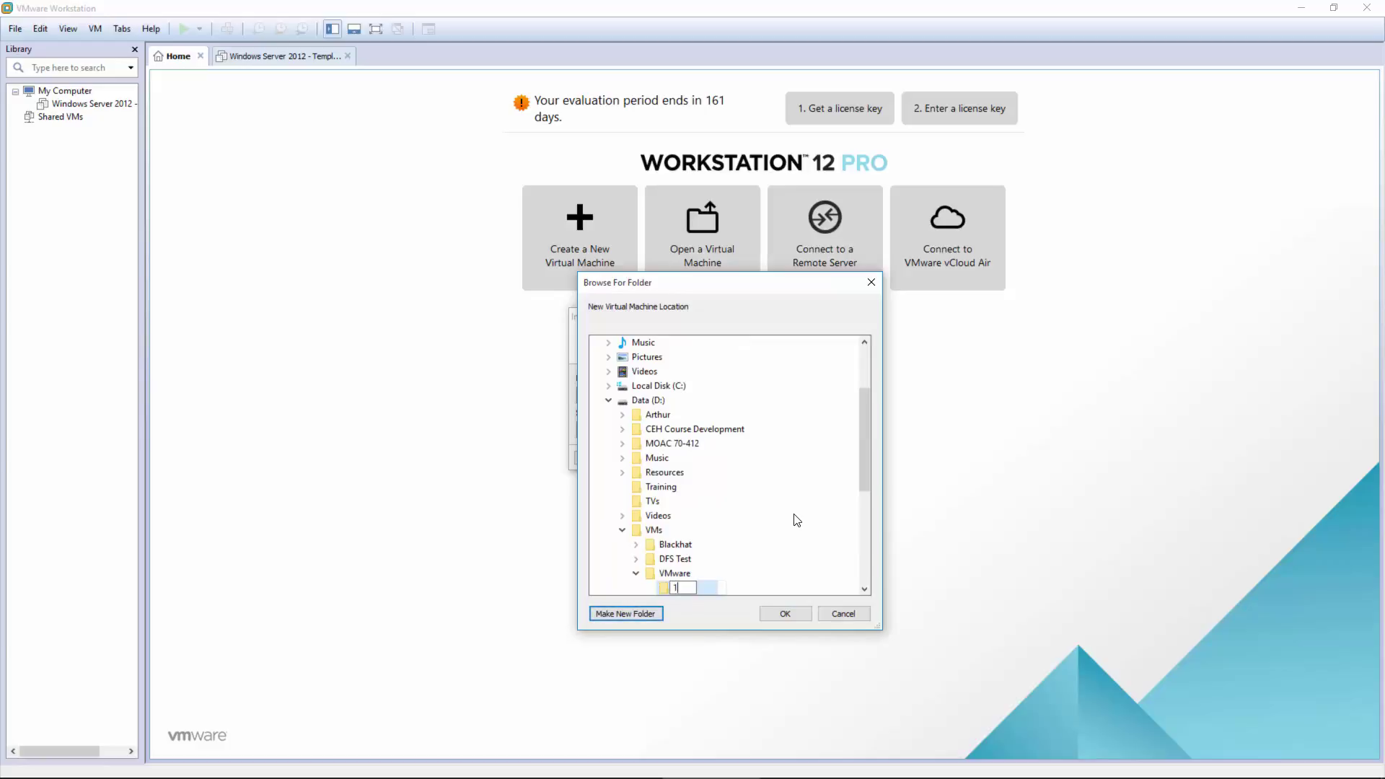
type("2R2Tmp")
key("Return")
left_click(784, 614)
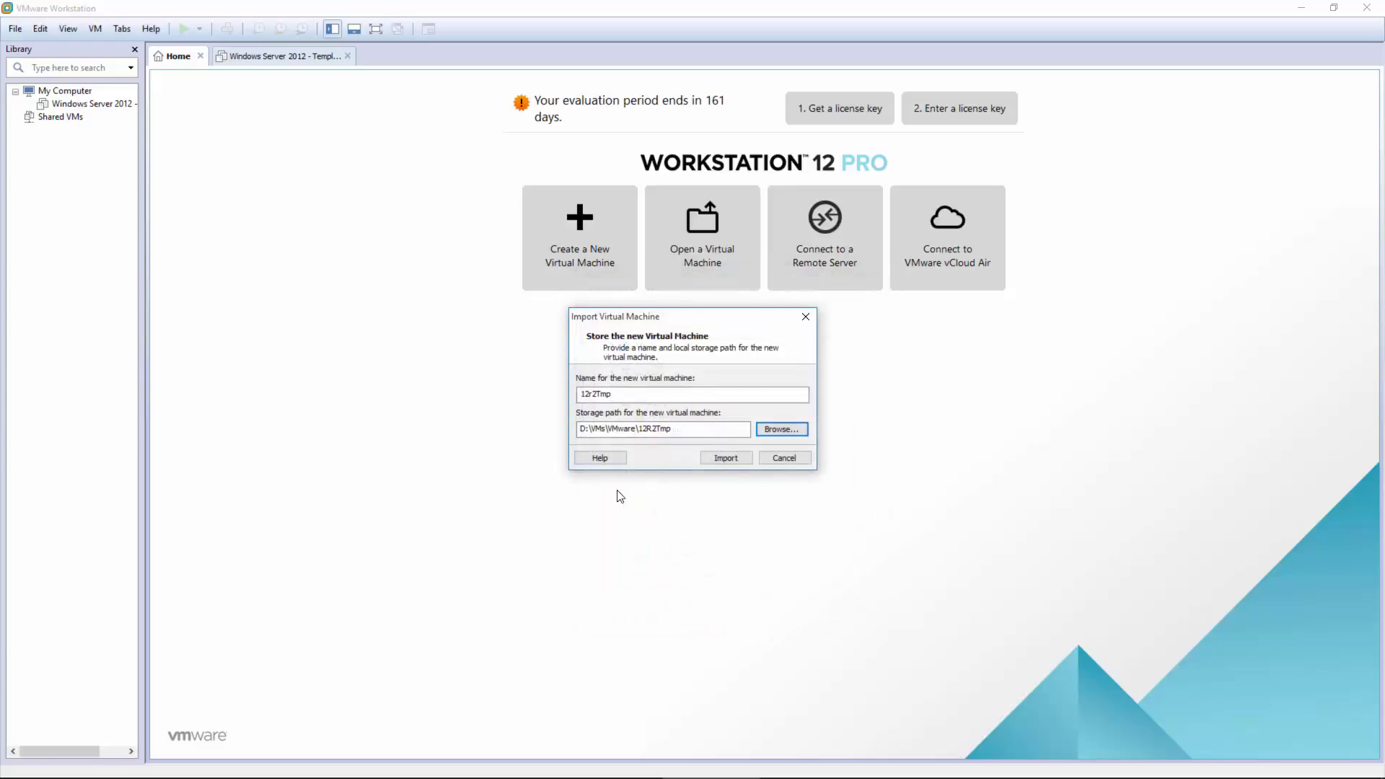
left_click_drag(694, 442, 641, 447)
left_click(722, 456)
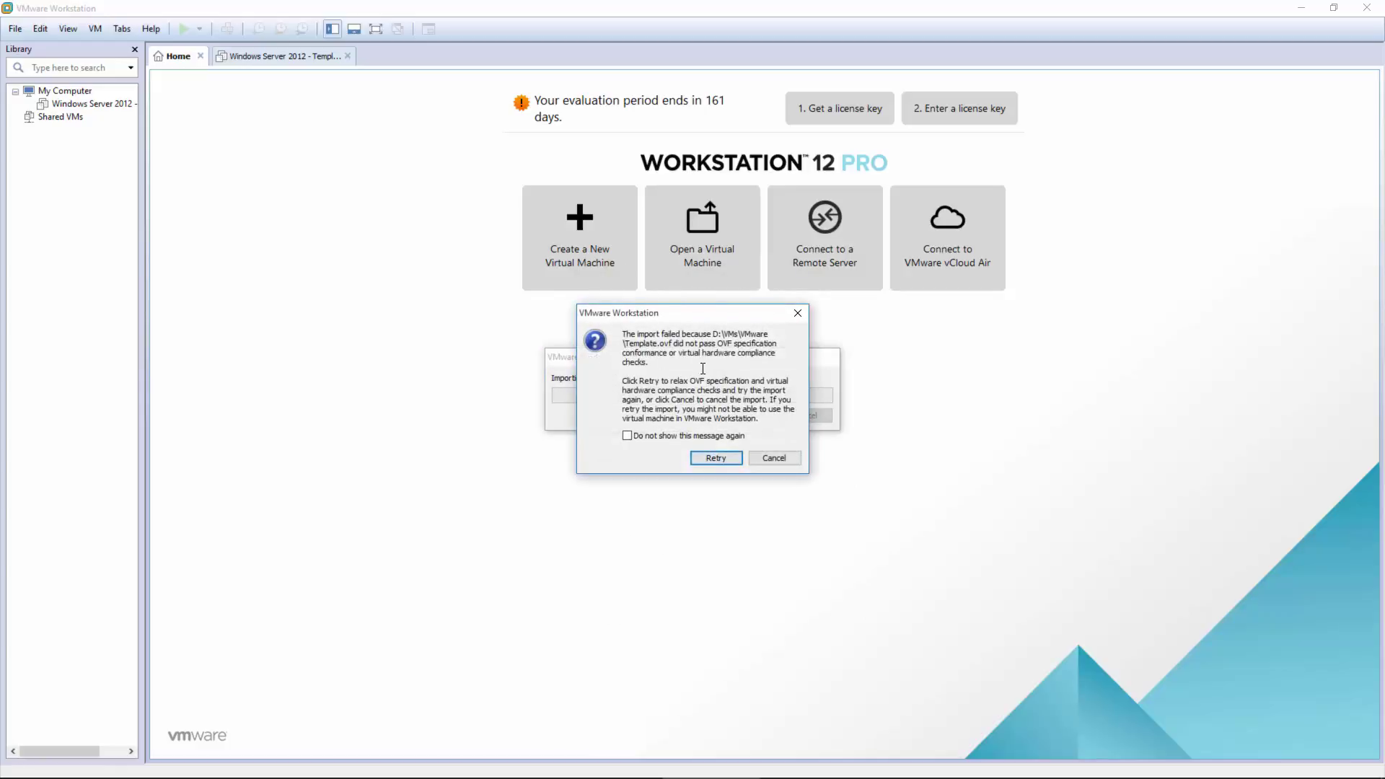
Step: Retry the 12r2Tmp import with relaxed OVF compliance checks
left_click(706, 459)
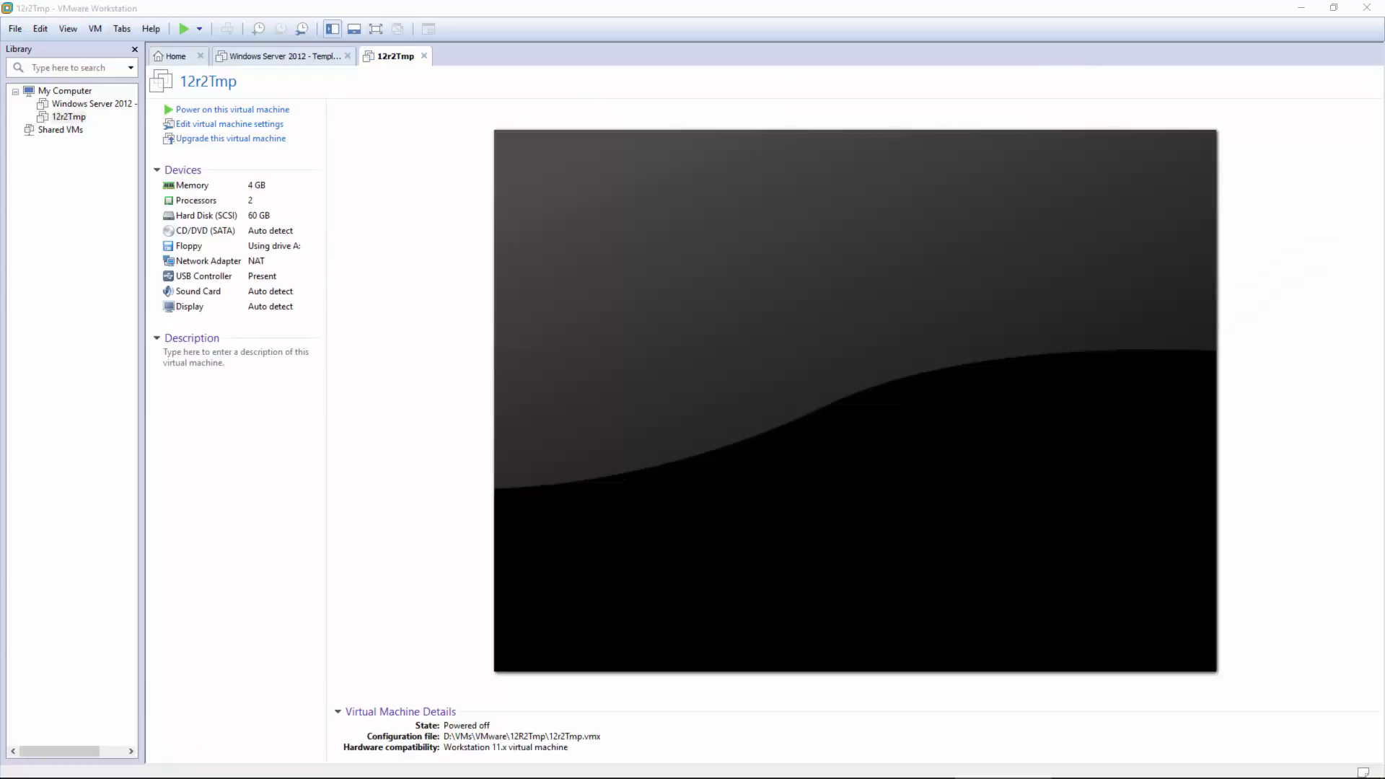
Step: Power on 12r2Tmp from the library, dismiss the removable devices hint, and let Windows boot
left_click(66, 117)
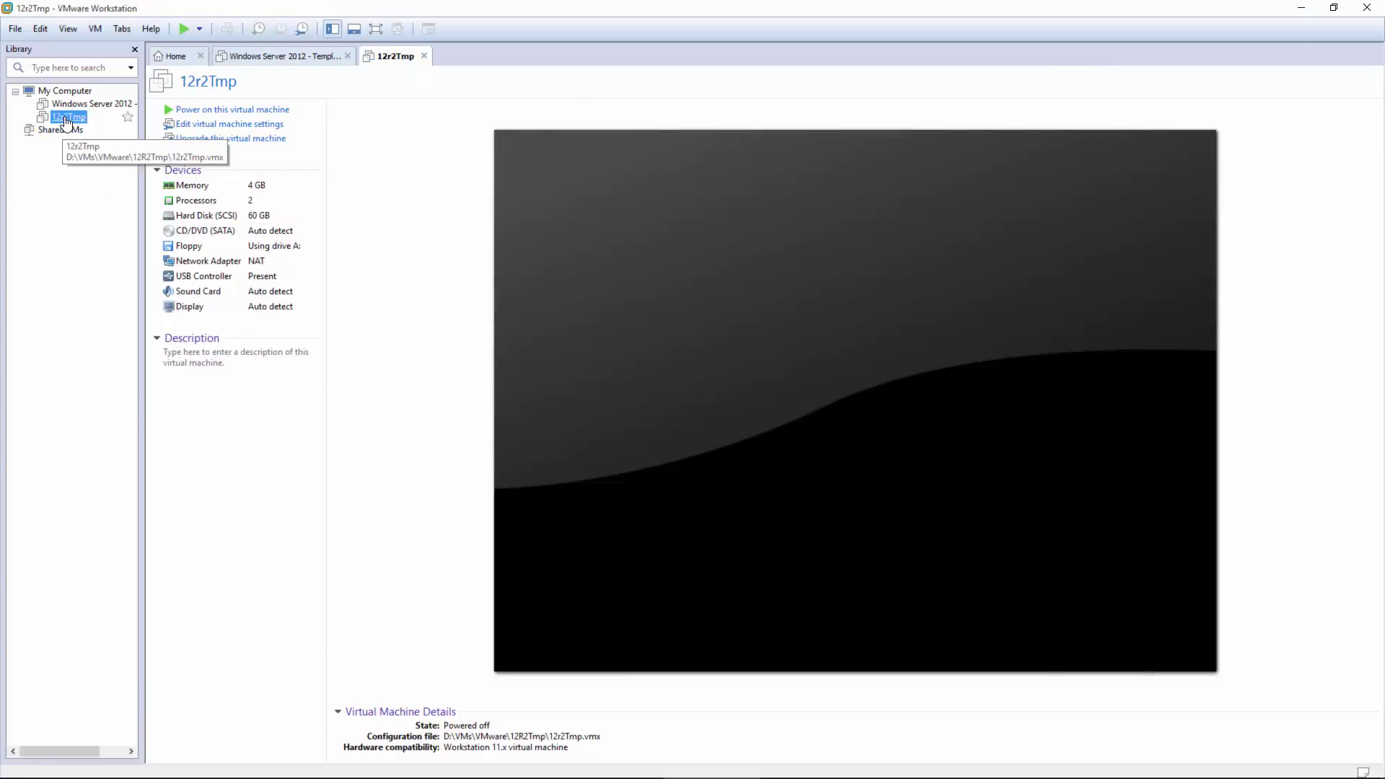
left_click(188, 109)
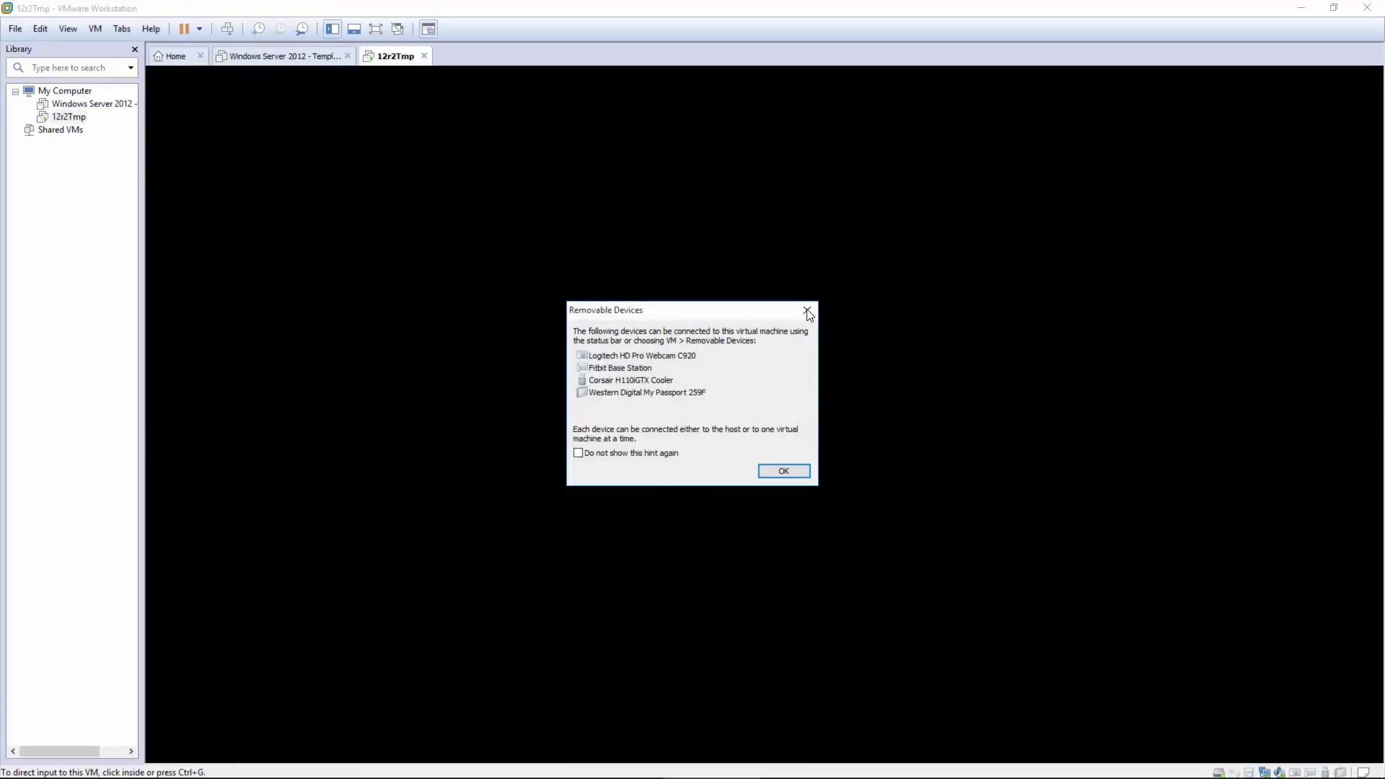
left_click(808, 310)
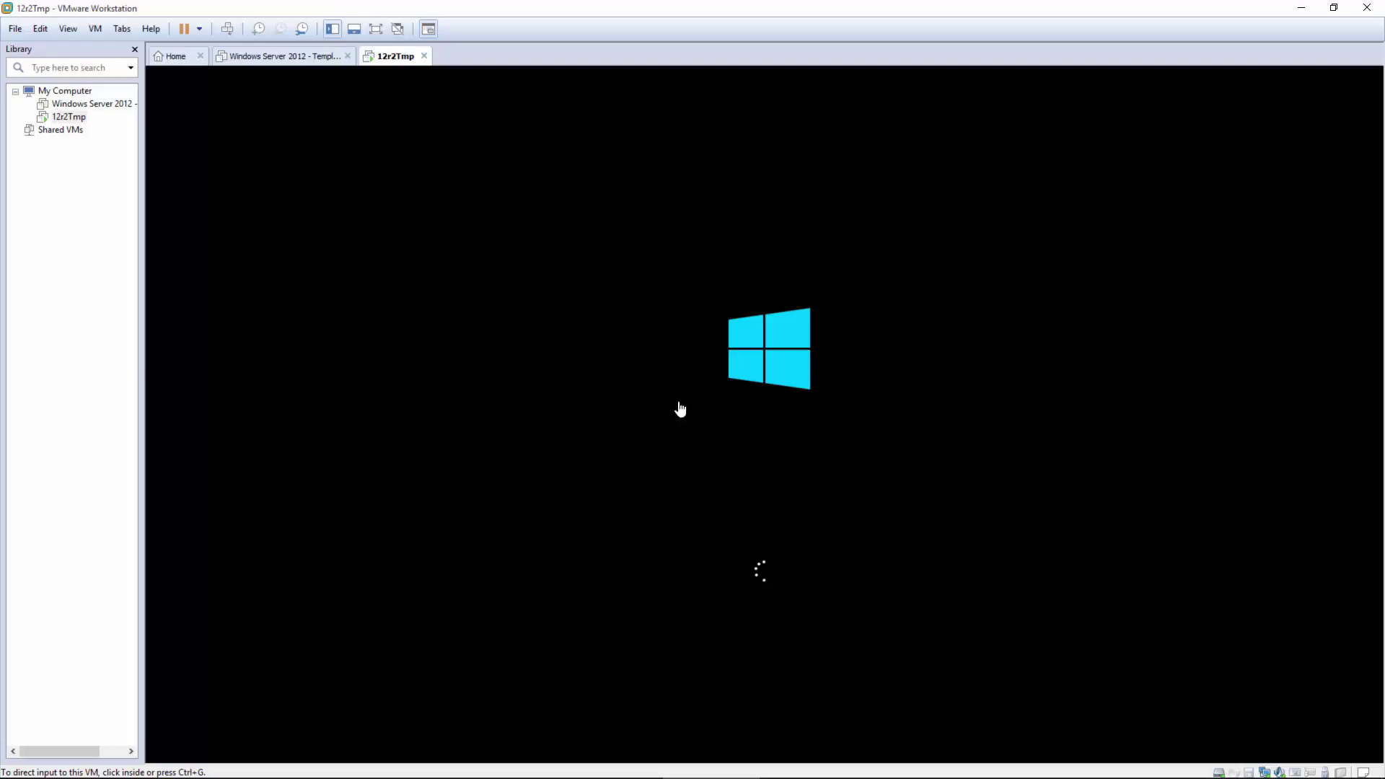
left_click(821, 412)
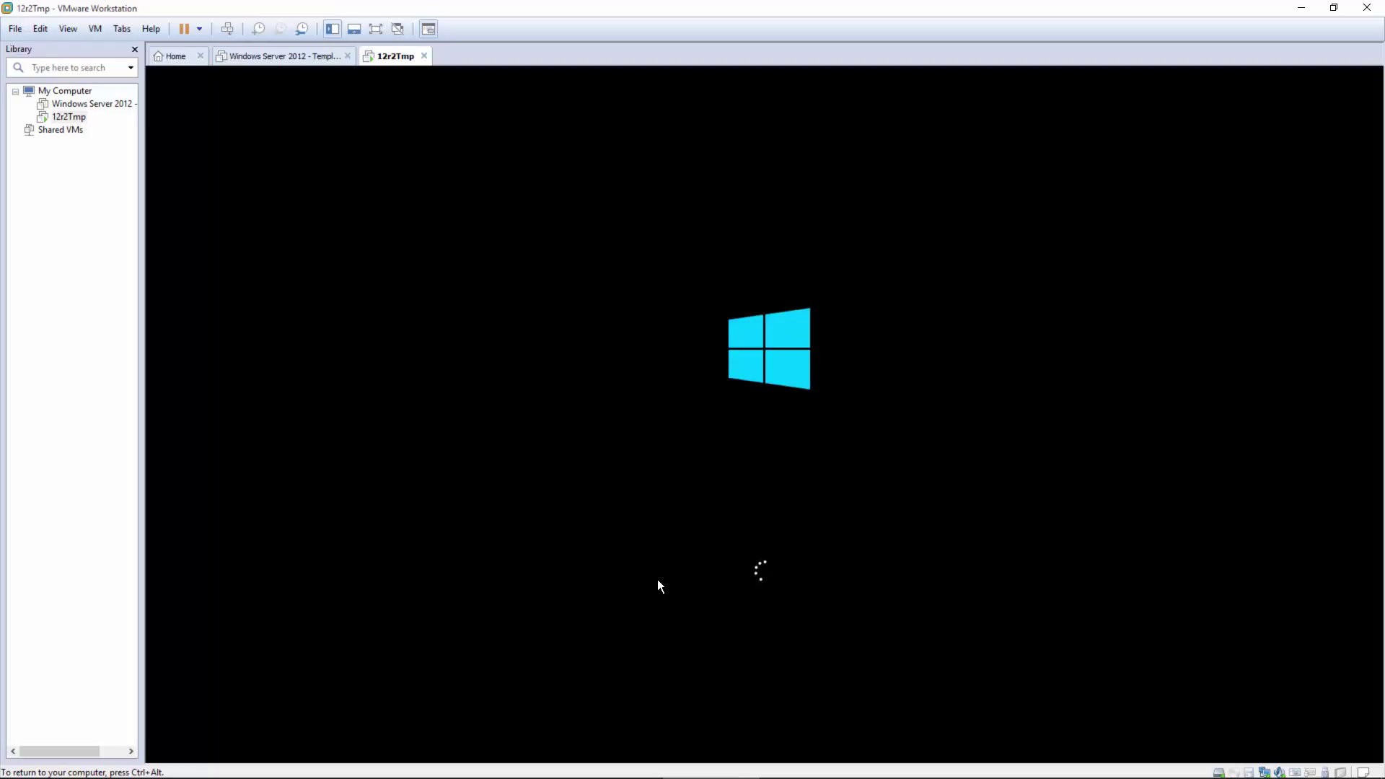
key("ctrl+alt")
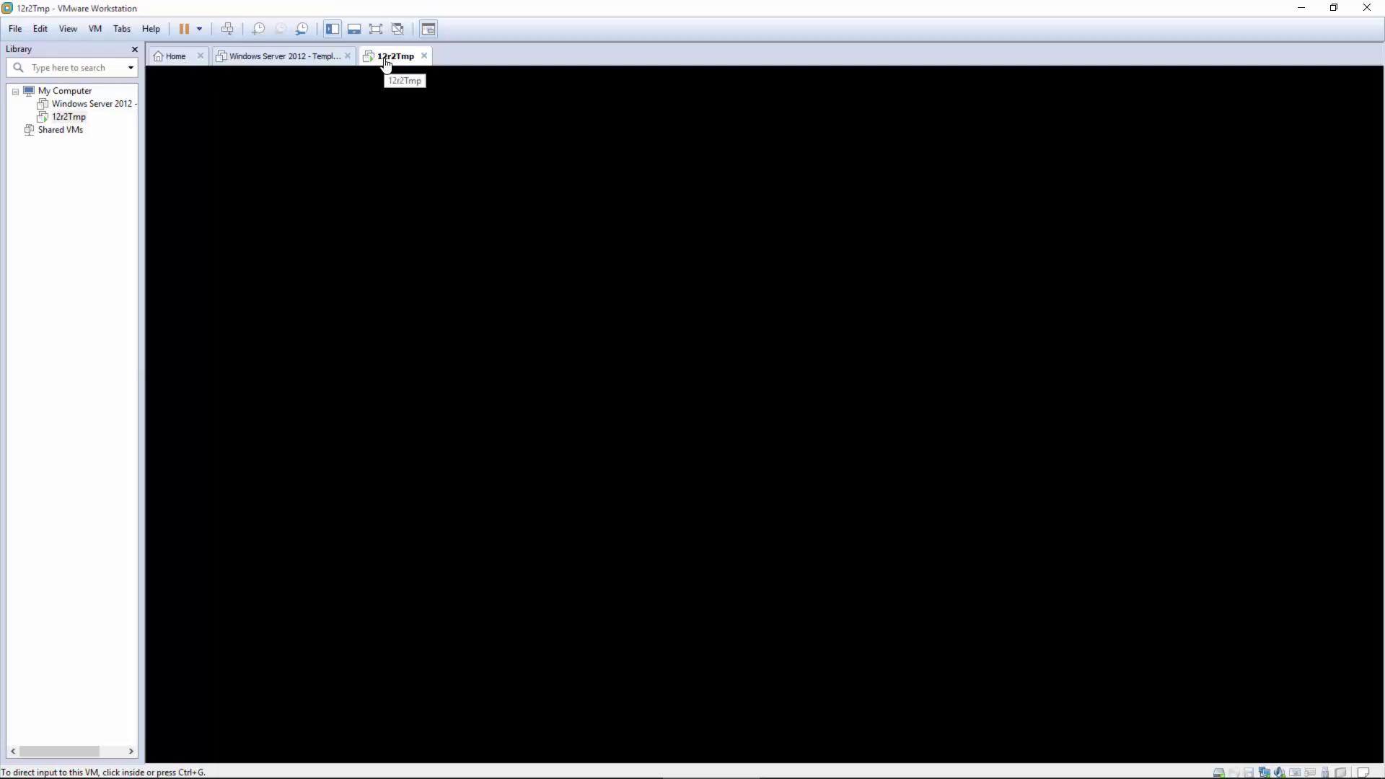
right_click(388, 64)
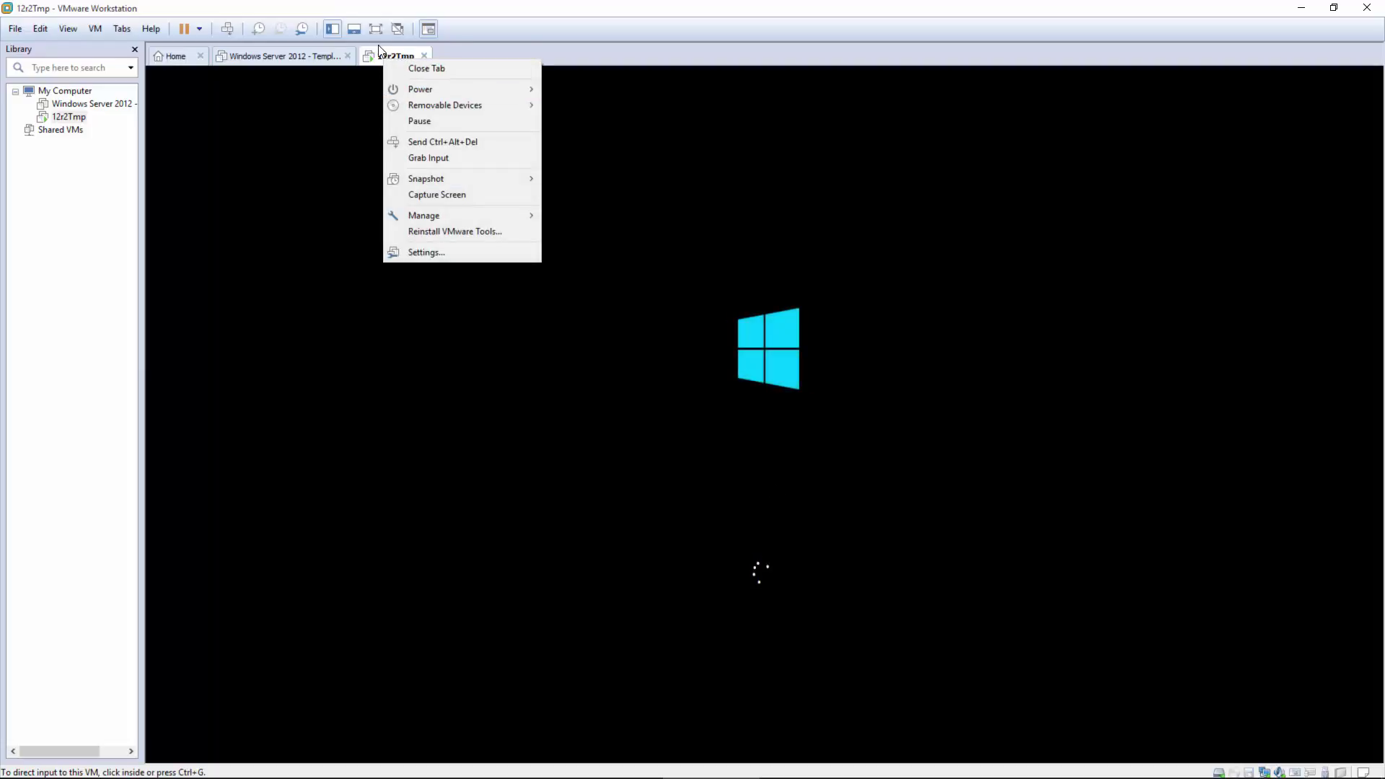
left_click(413, 251)
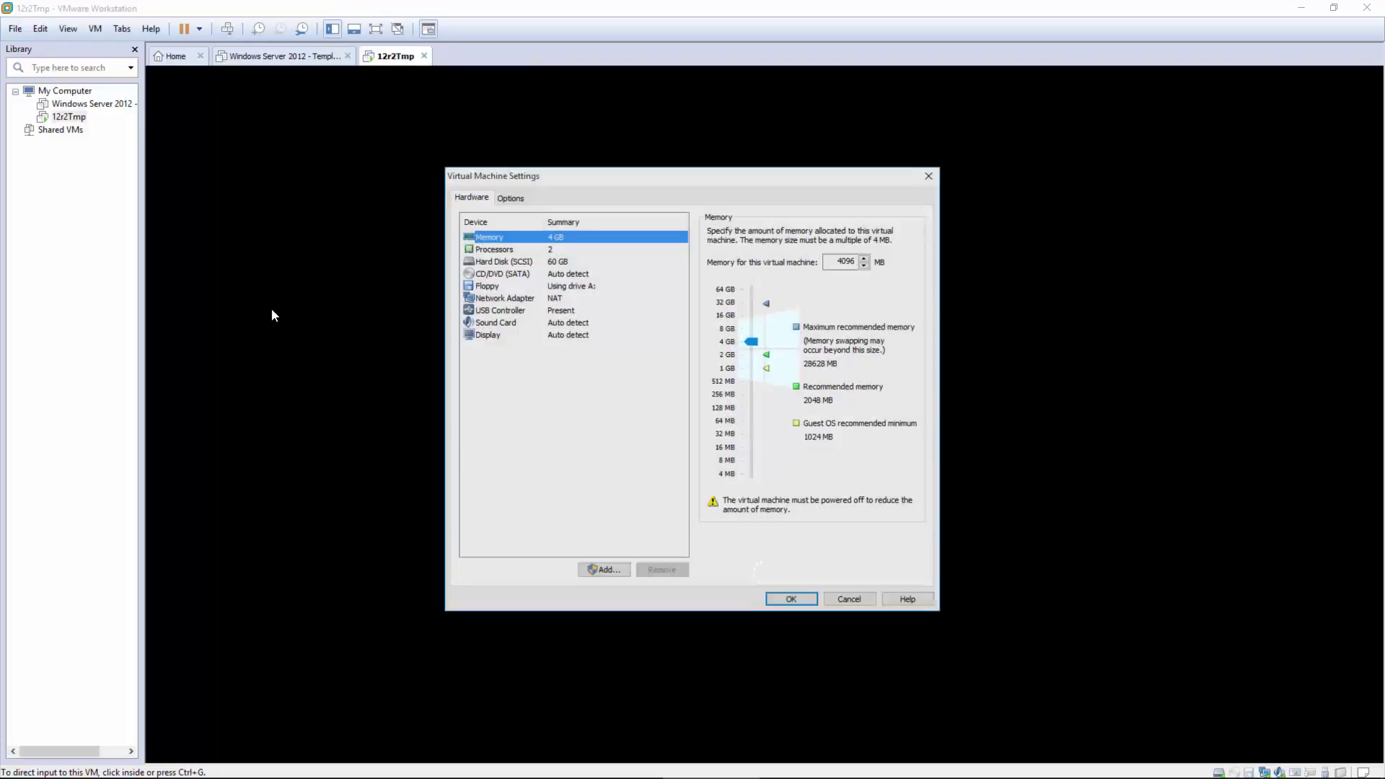
left_click(537, 301)
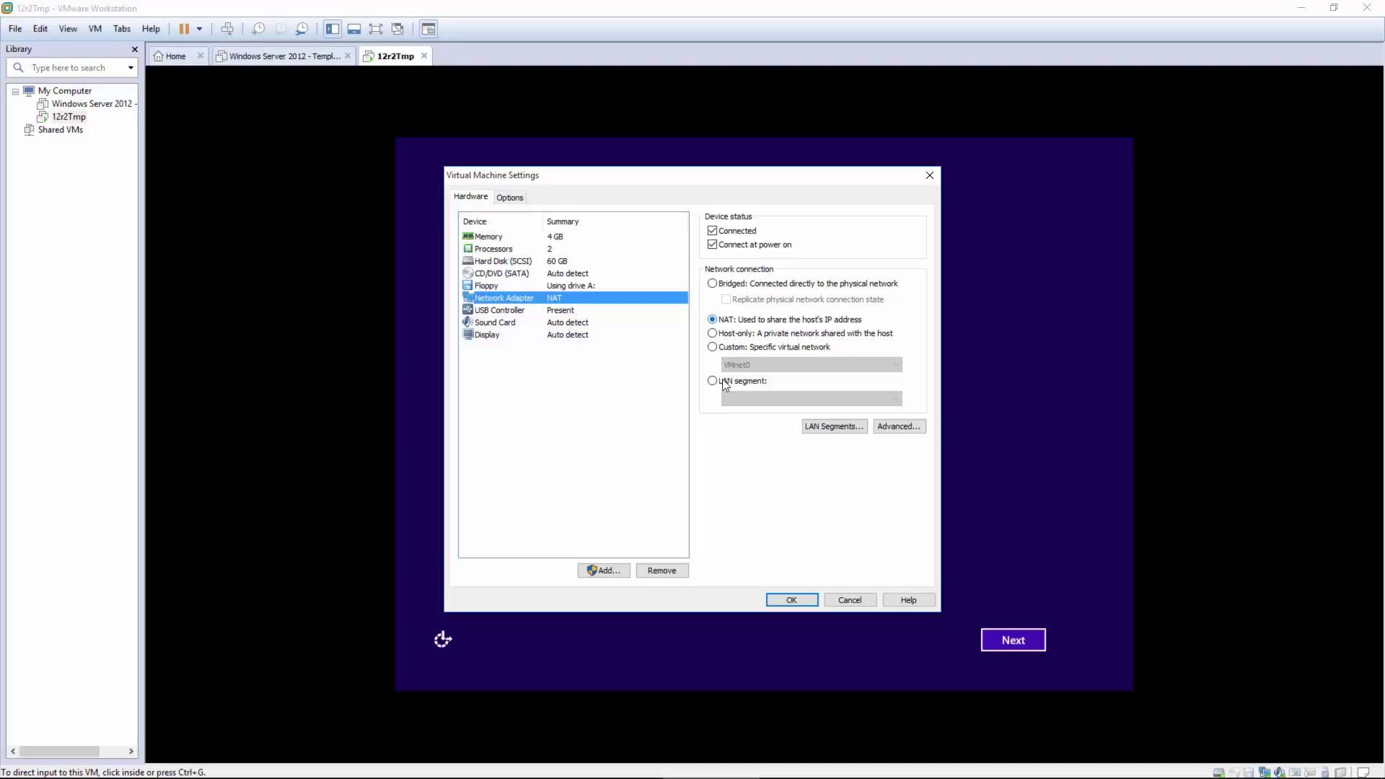
left_click(792, 599)
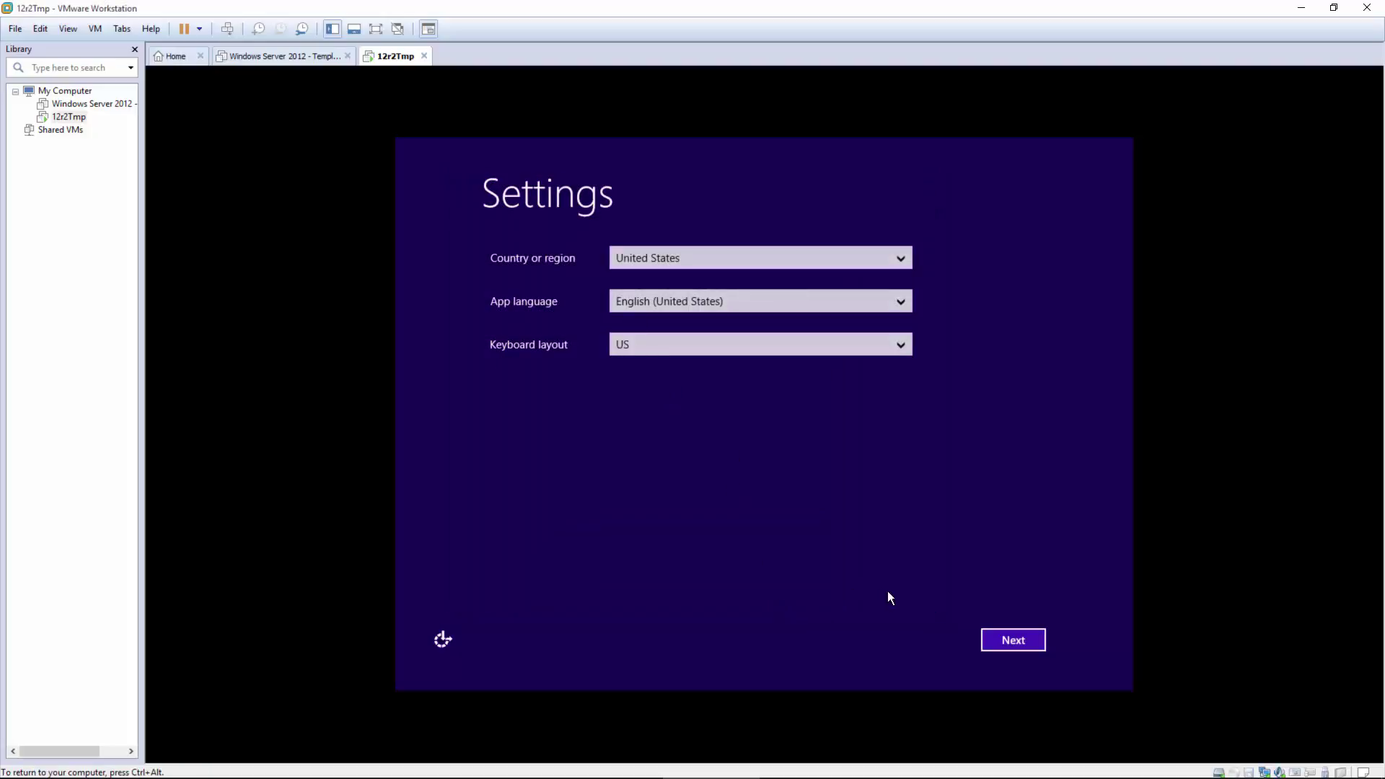
Step: Keep default region settings, skip the product key, accept the license, and set the Administrator password
left_click(1002, 641)
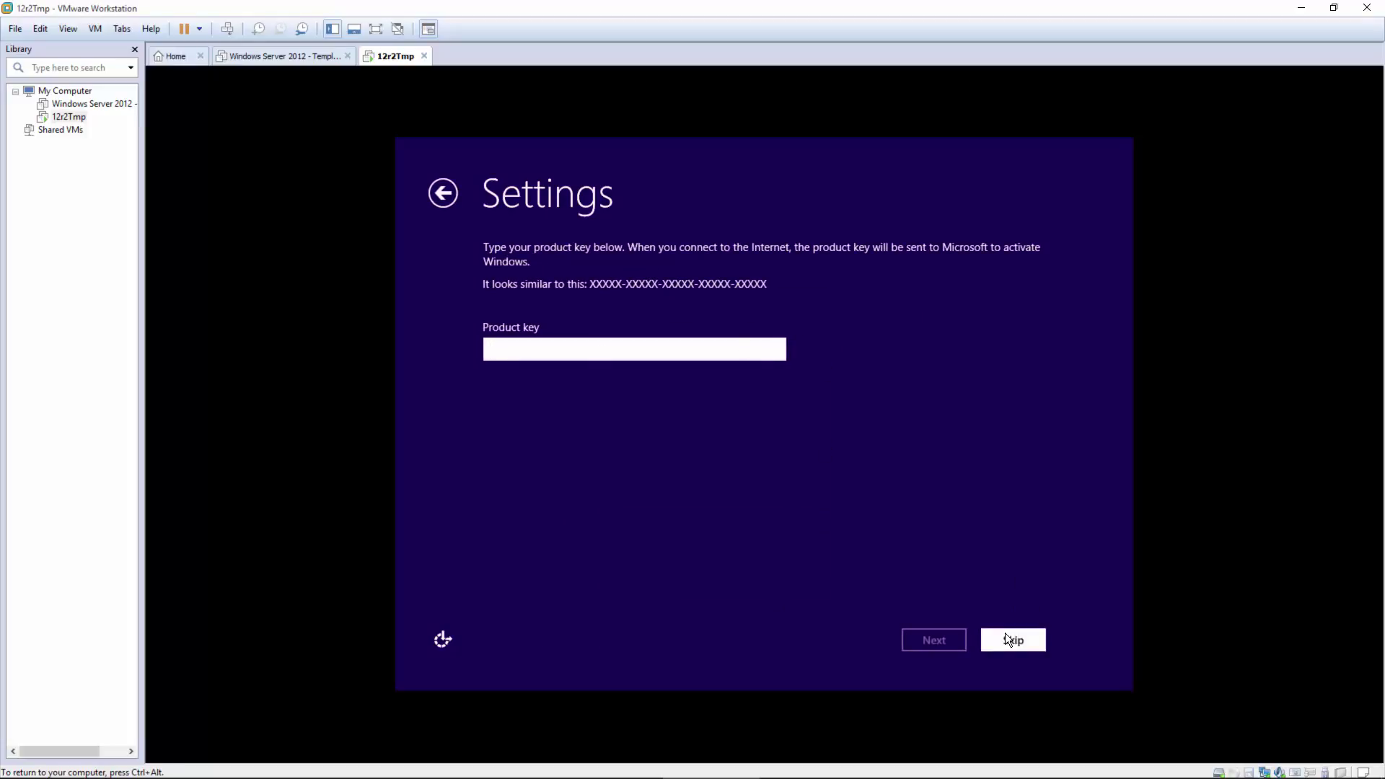
left_click(1005, 633)
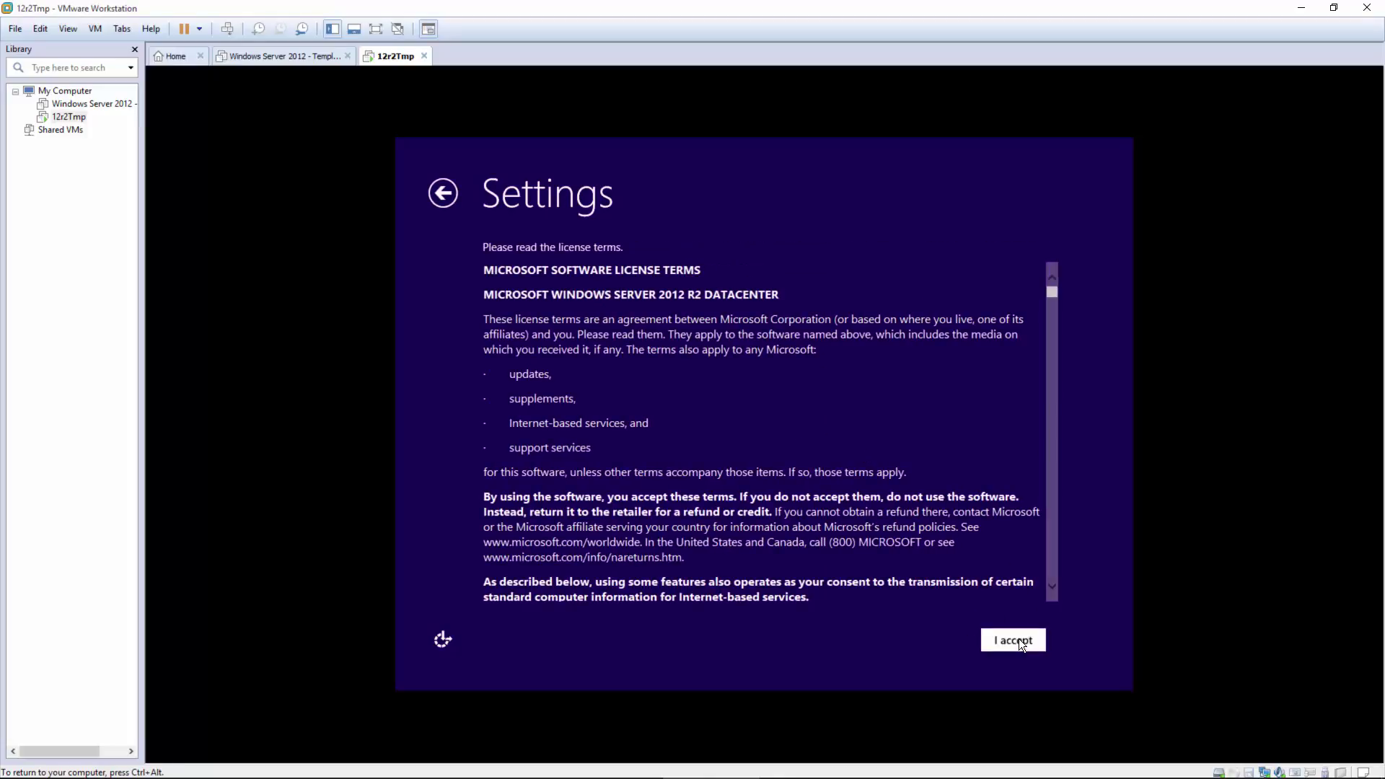
left_click(1018, 640)
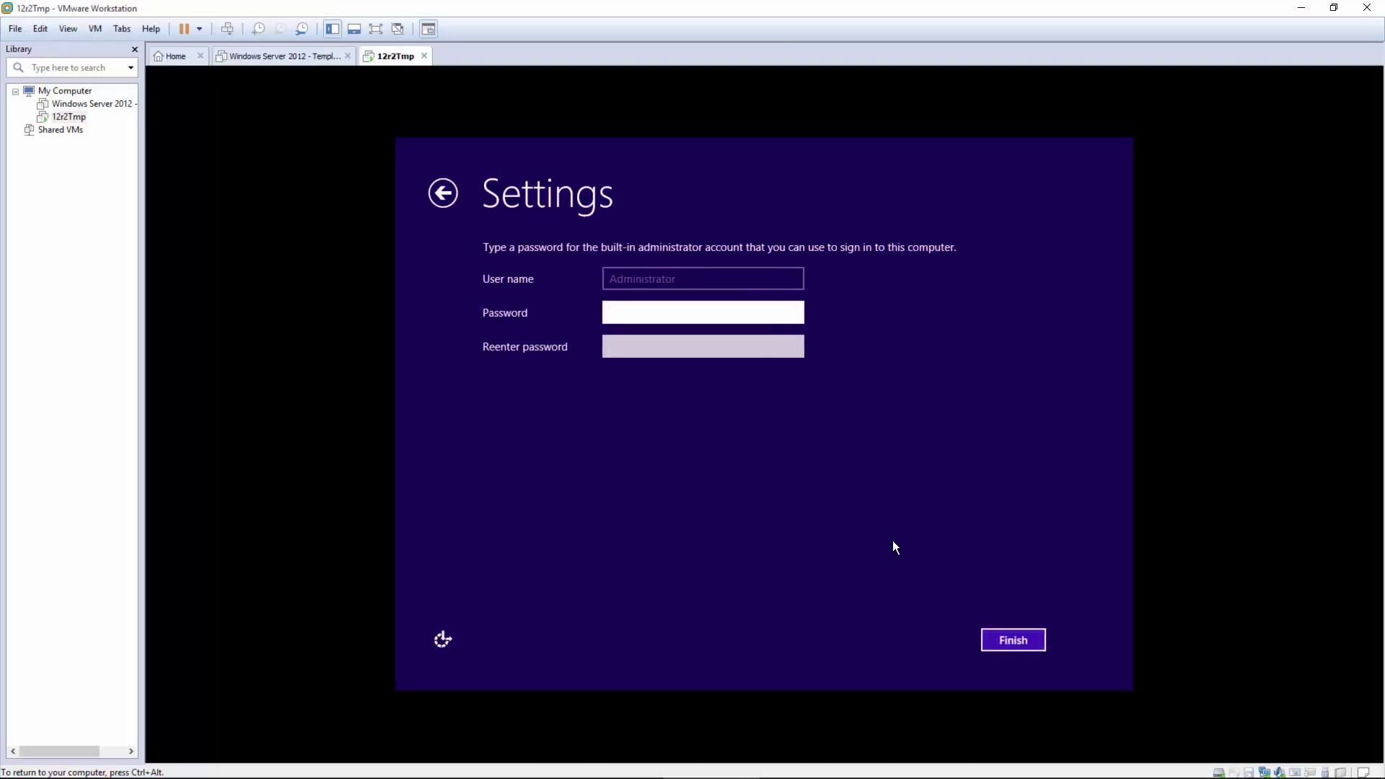
type("•••••••••••")
key("Tab")
type("••••••••")
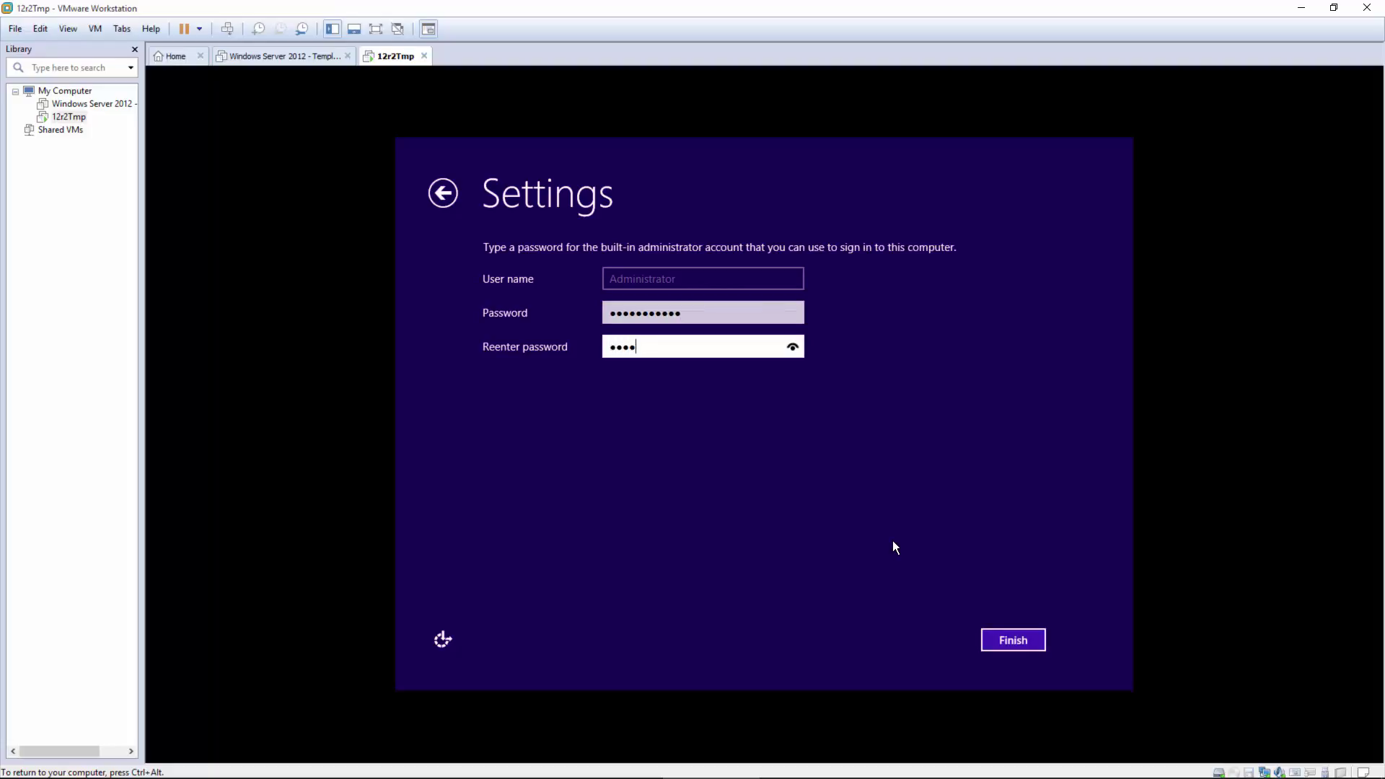
type("•")
key("ctrl+a")
key("BackSpace")
type("••••••••••••")
left_click(1014, 640)
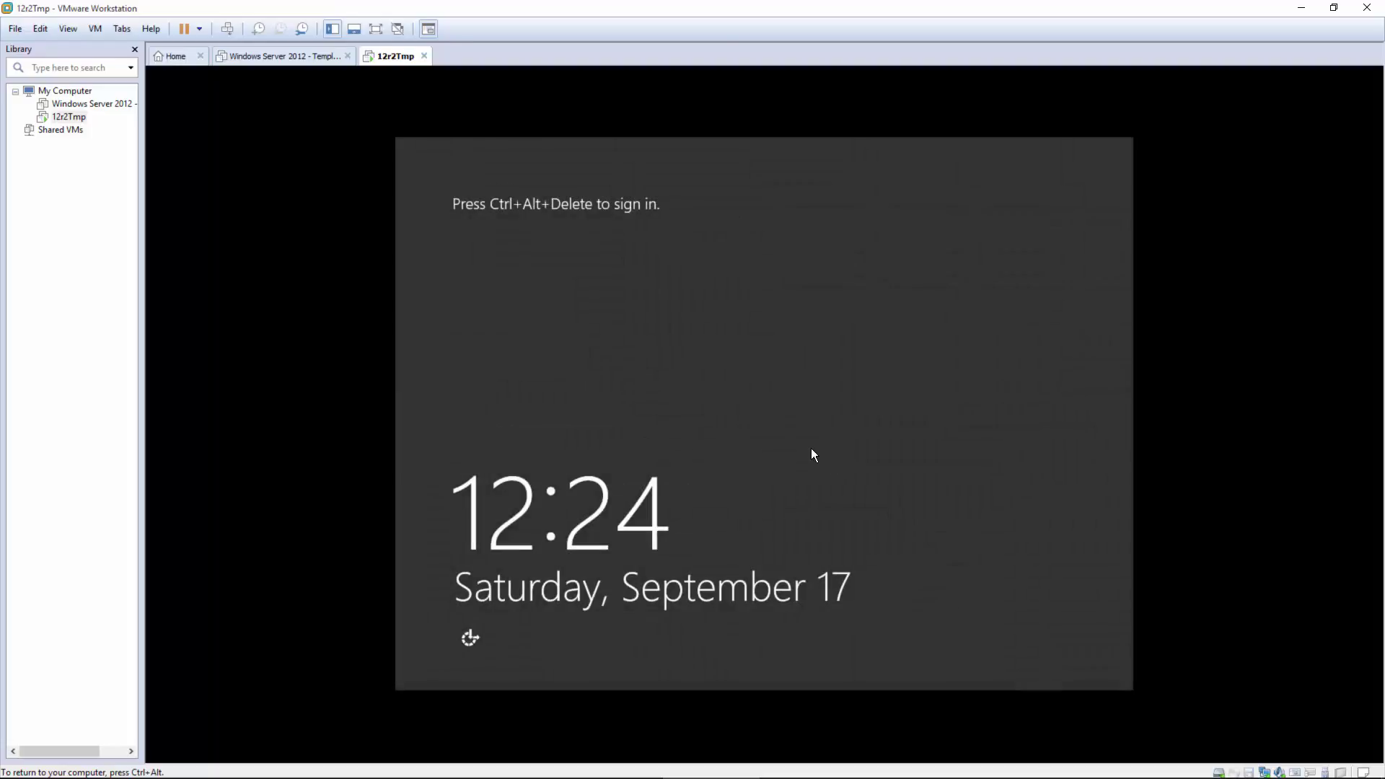
Step: Sign in as Administrator via Ctrl+Alt+Insert and allow network discovery
key("ctrl+alt+Insert")
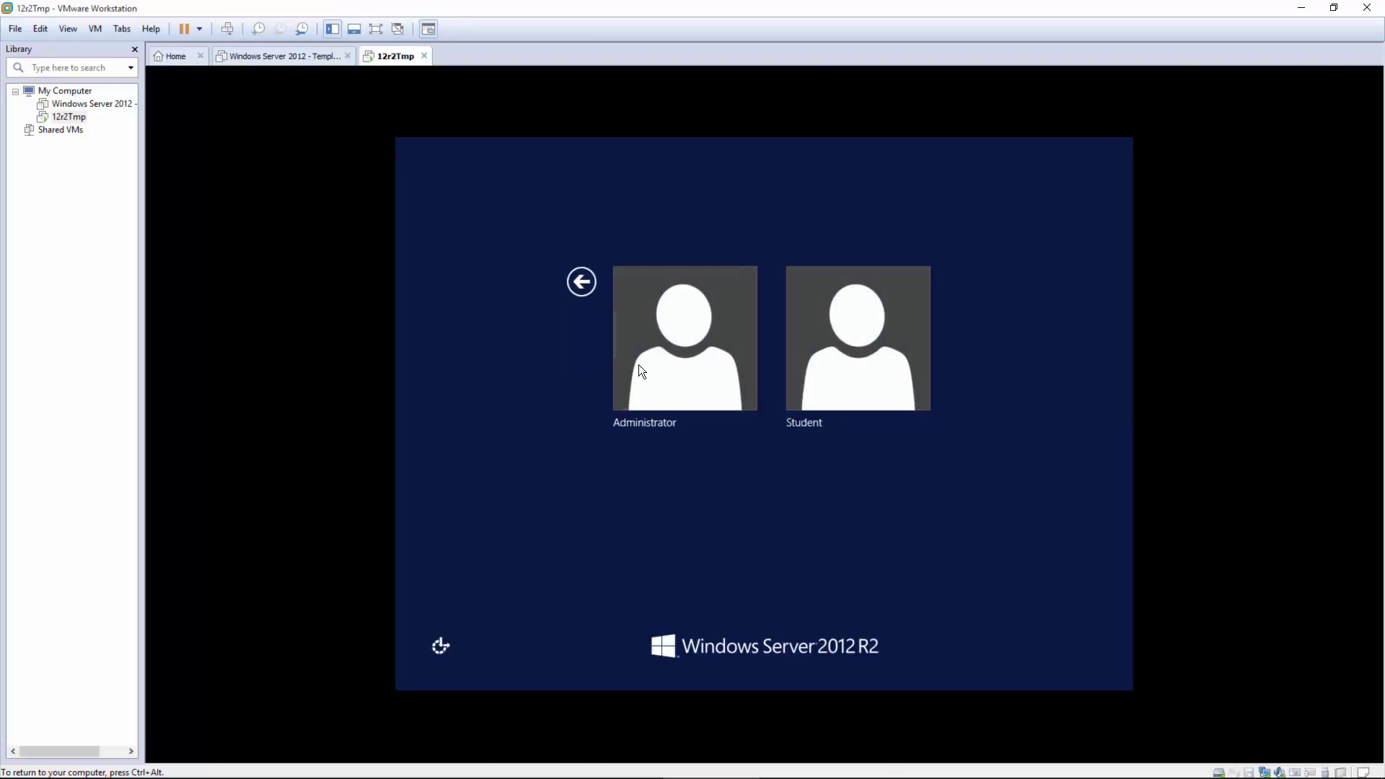
left_click(713, 365)
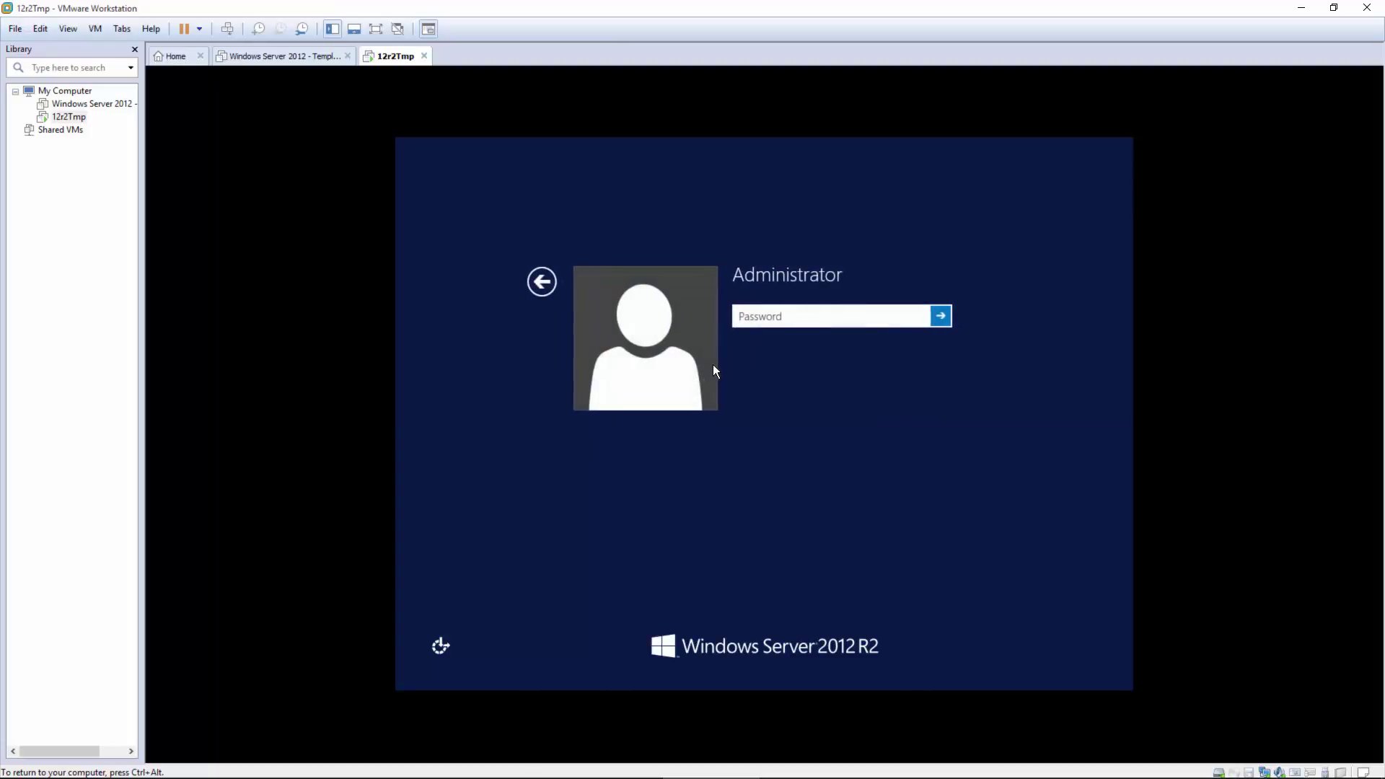
type("***********")
key("Return")
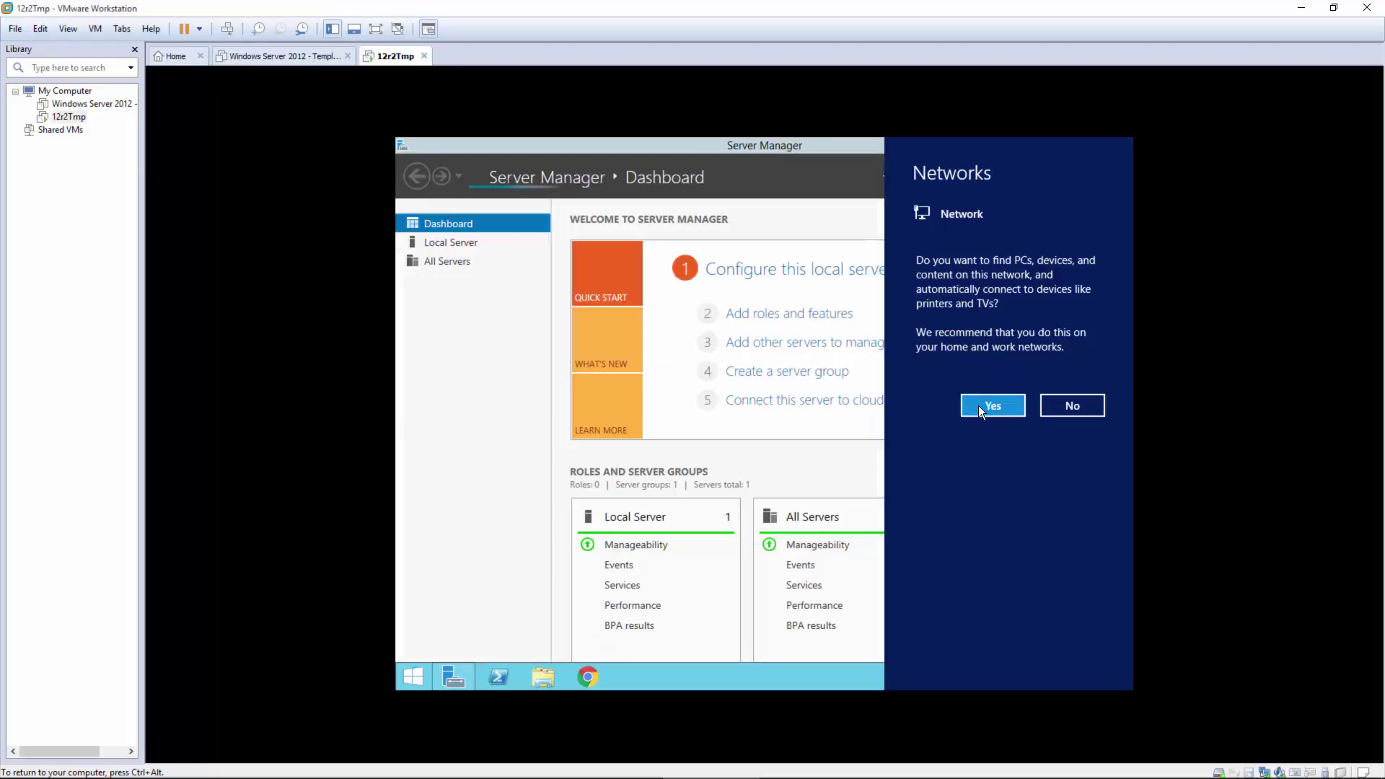
left_click(978, 406)
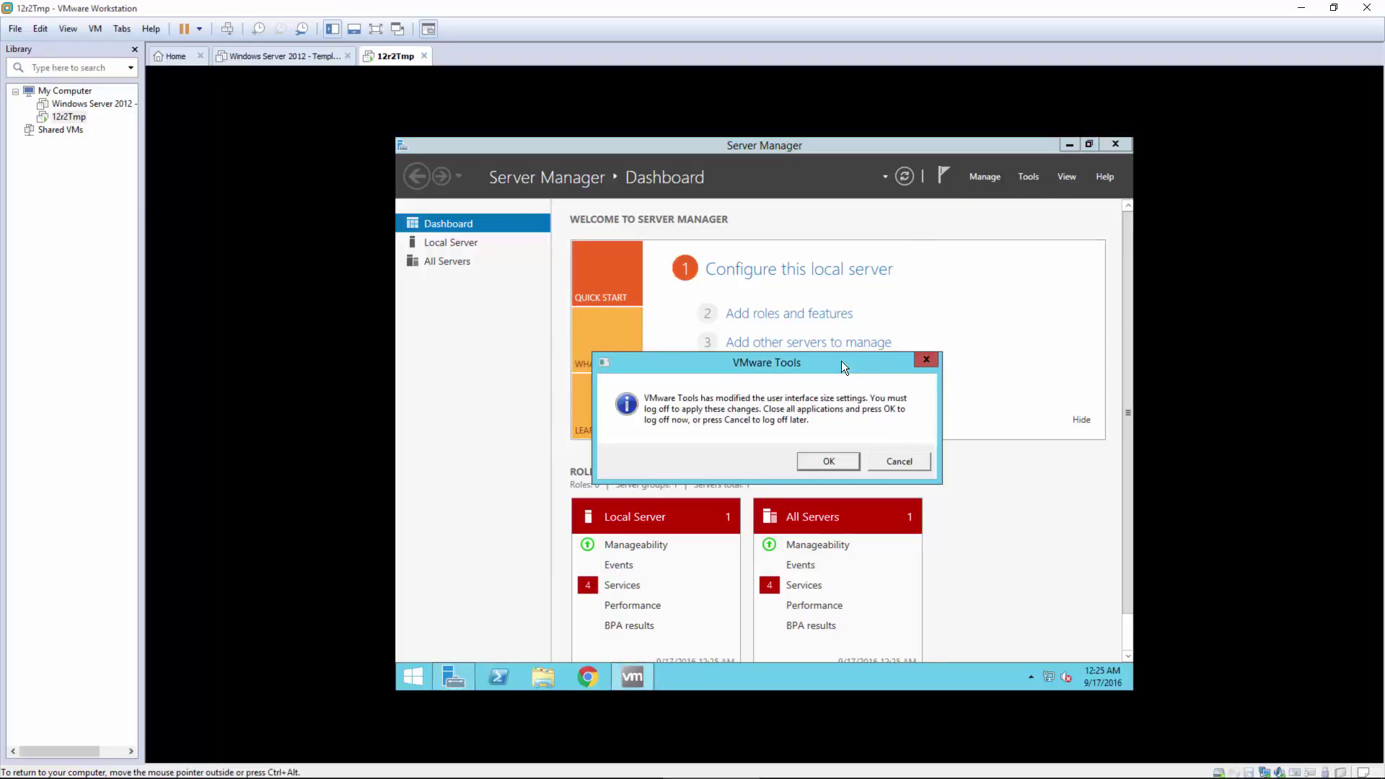
Step: Delete the Student account in Computer Management's Local Users and Groups > Users
left_click(930, 359)
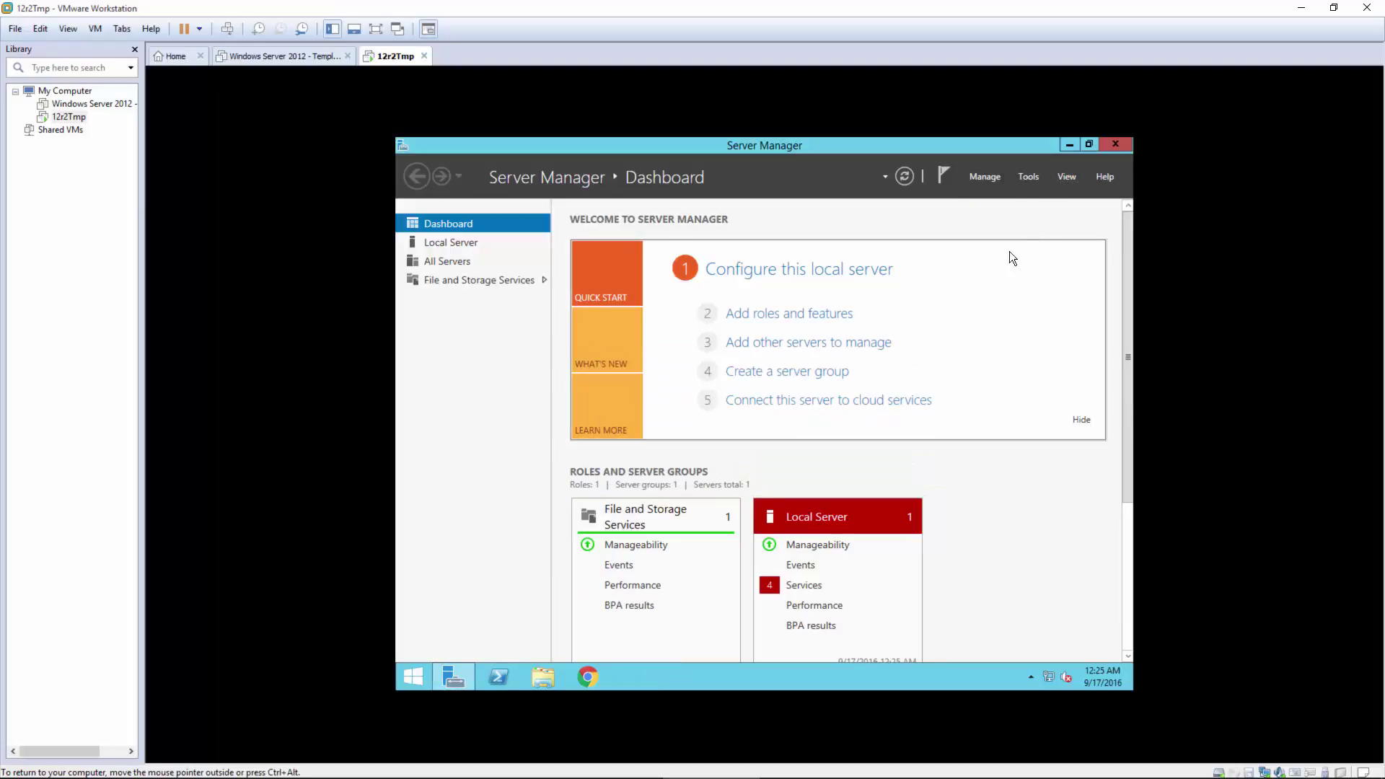
left_click(1023, 175)
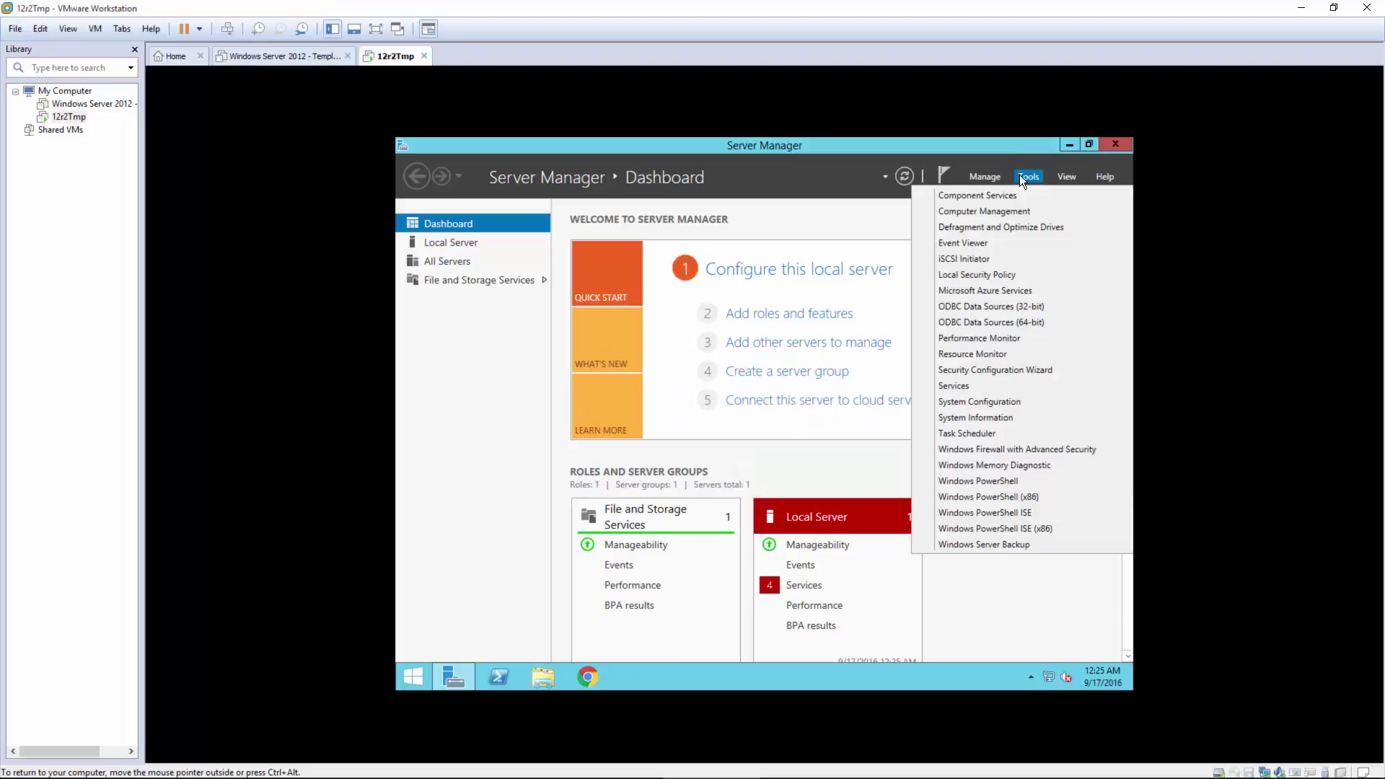
left_click(1001, 209)
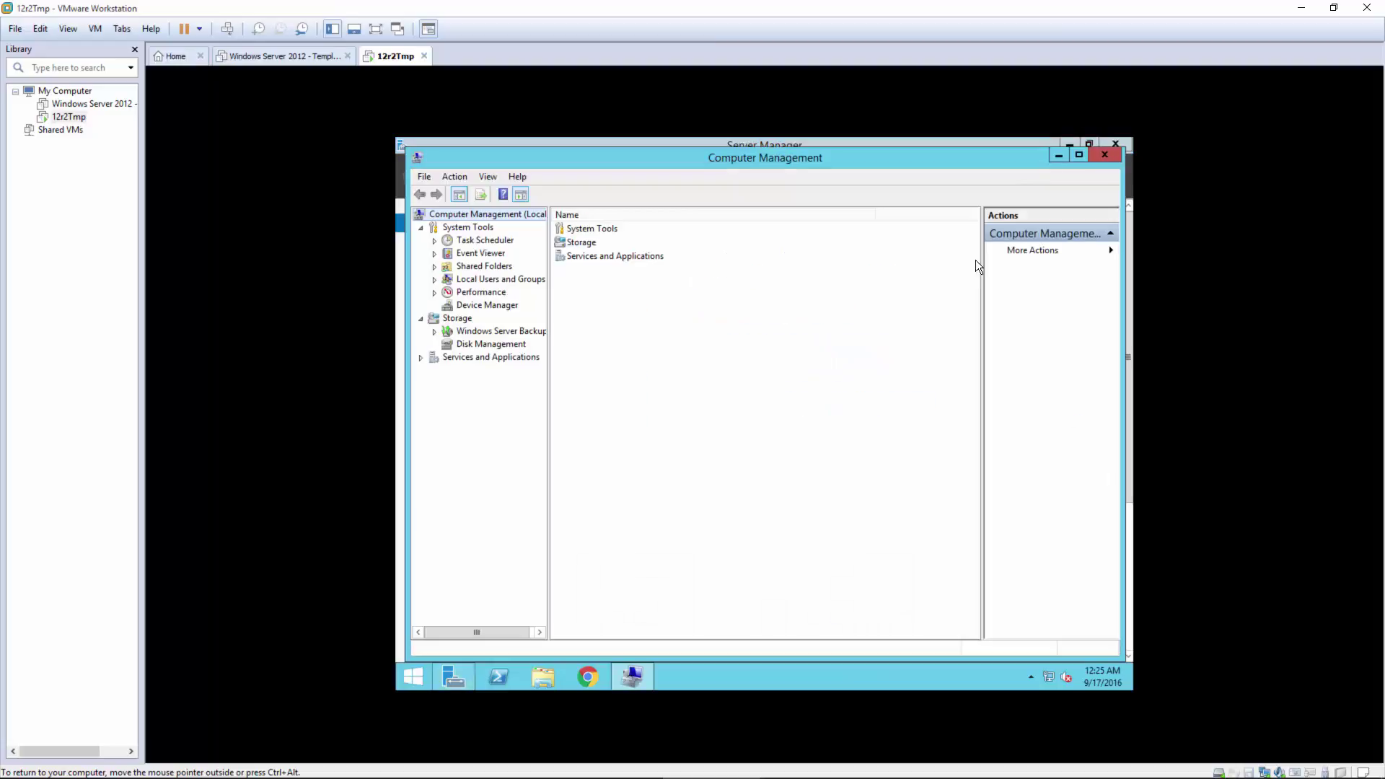
left_click(474, 282)
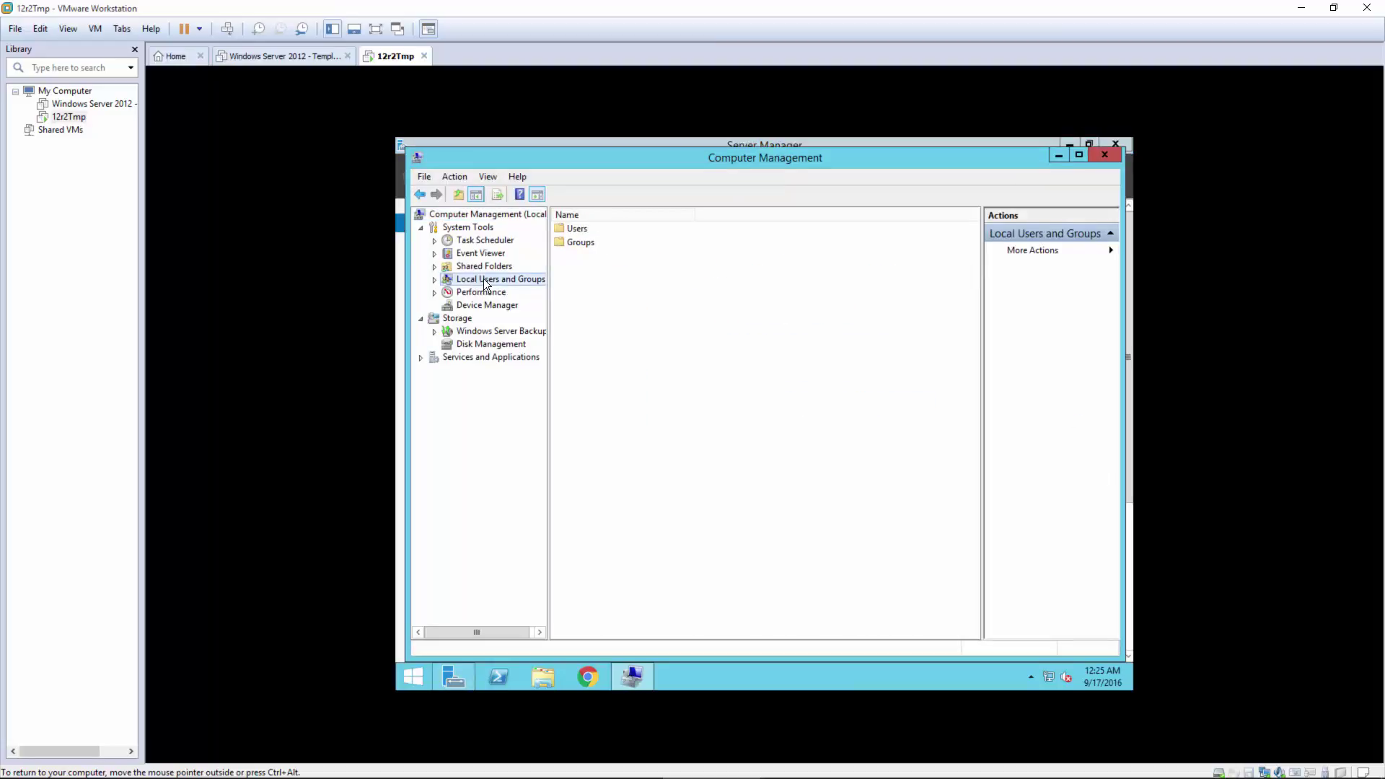
double_click(579, 229)
left_click(574, 253)
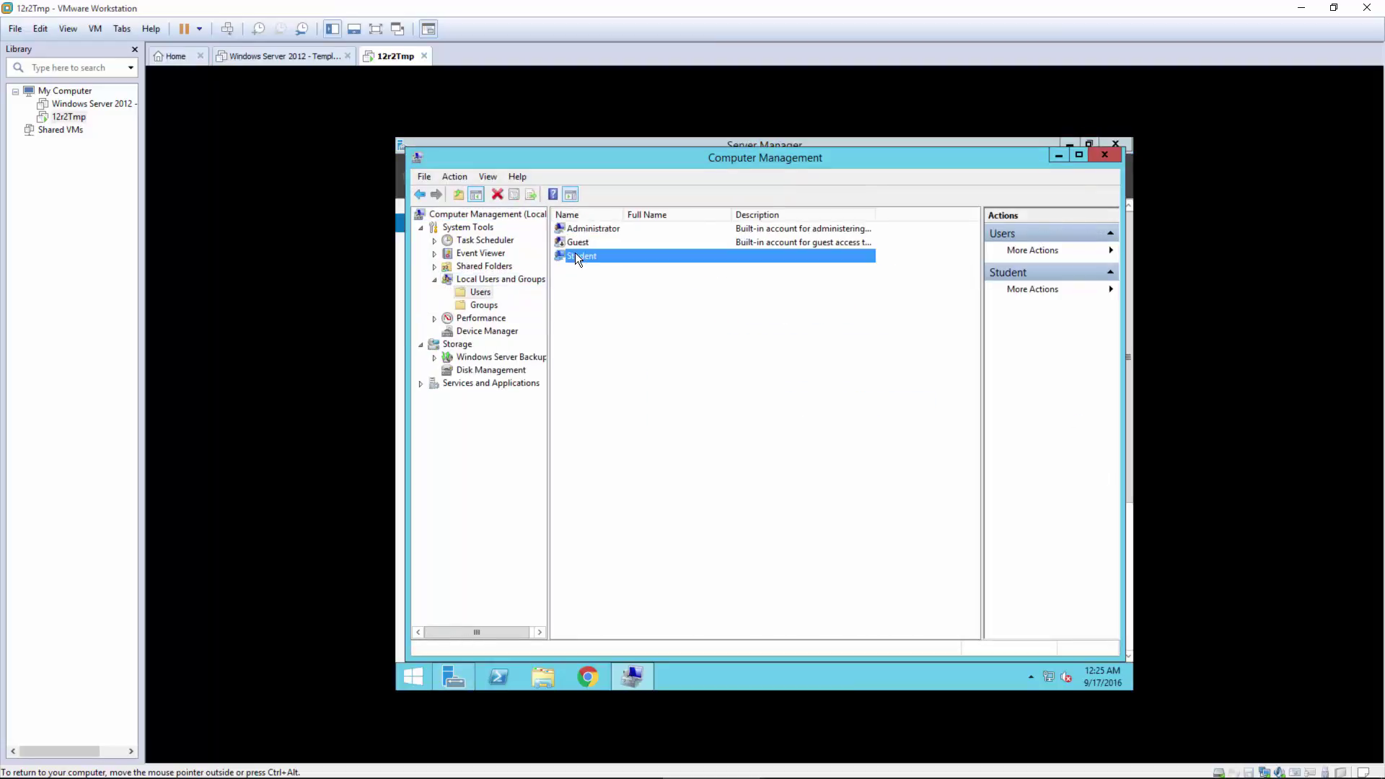
right_click(574, 254)
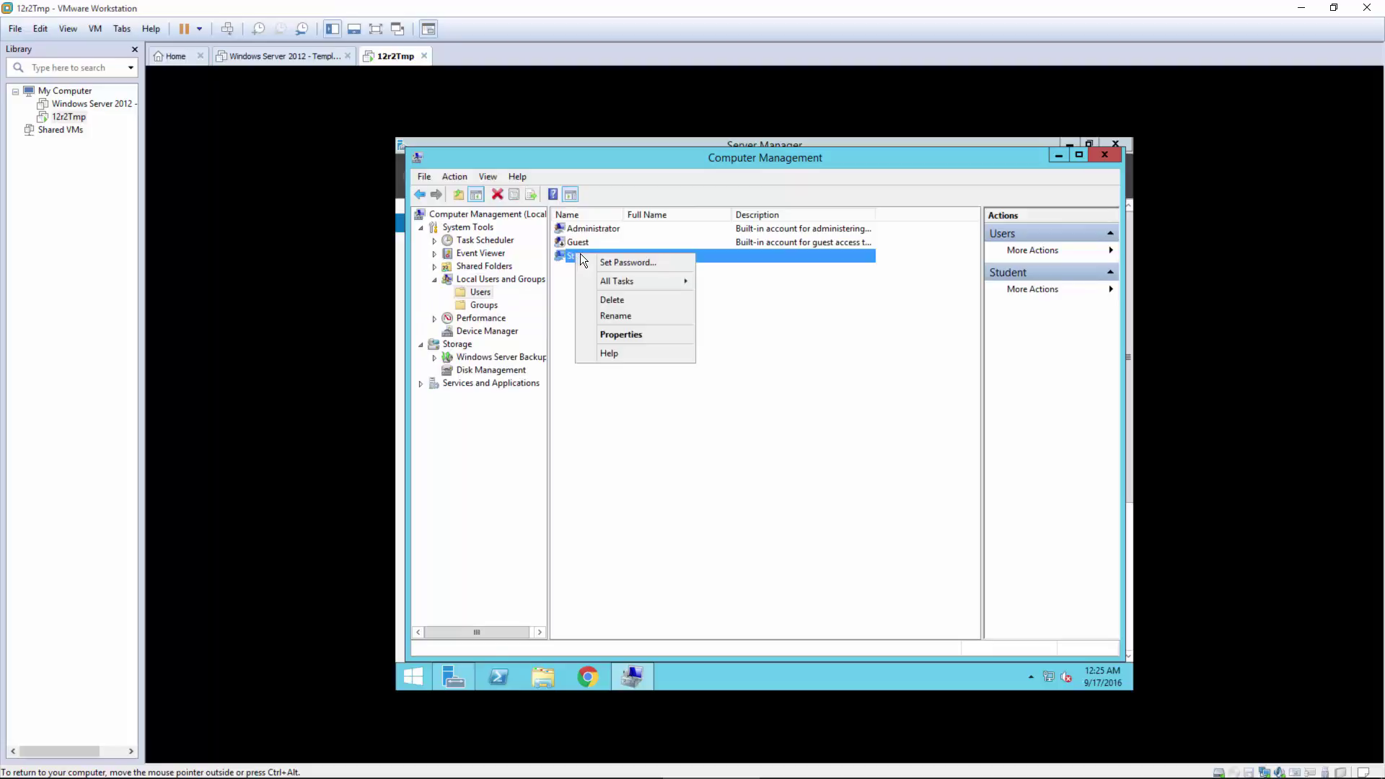
left_click(615, 303)
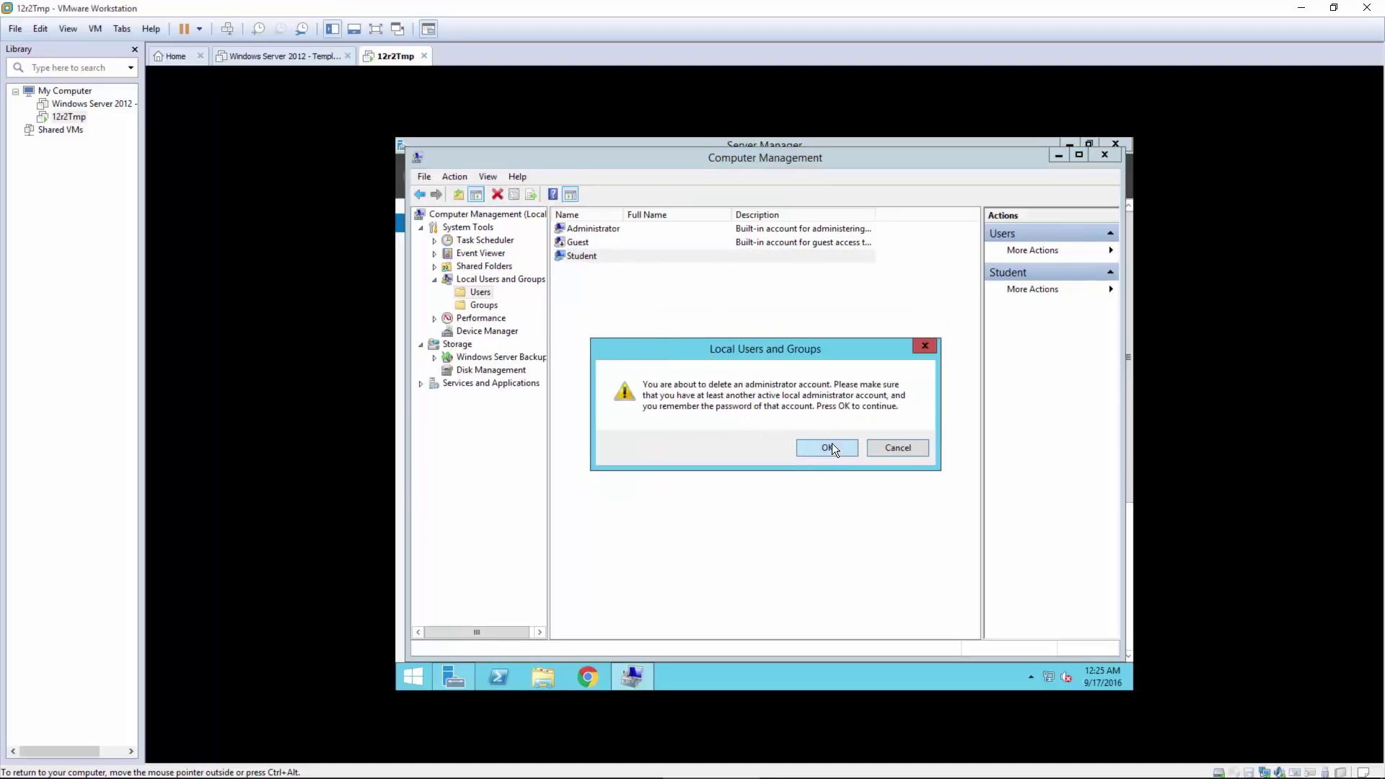
left_click(829, 448)
left_click(601, 231)
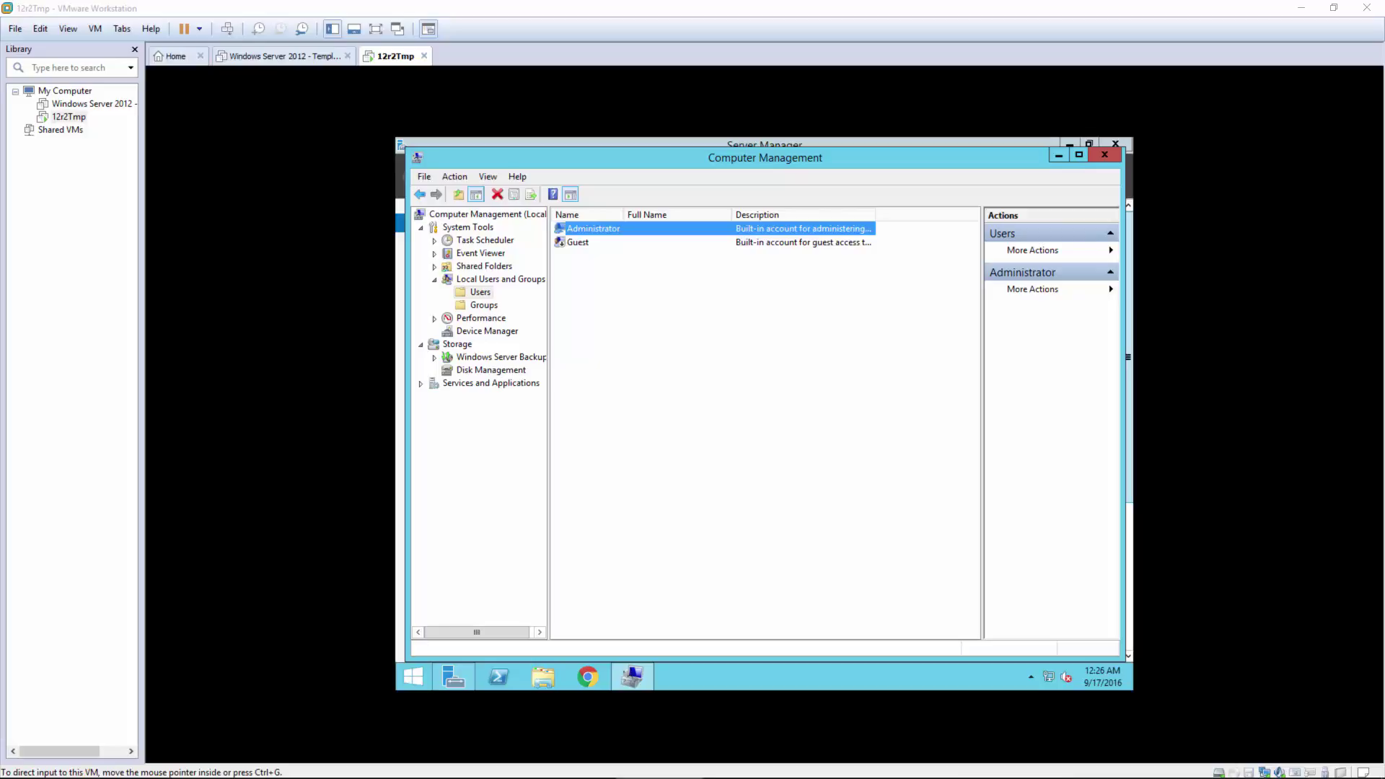
left_click_drag(1384, 261, 731, 202)
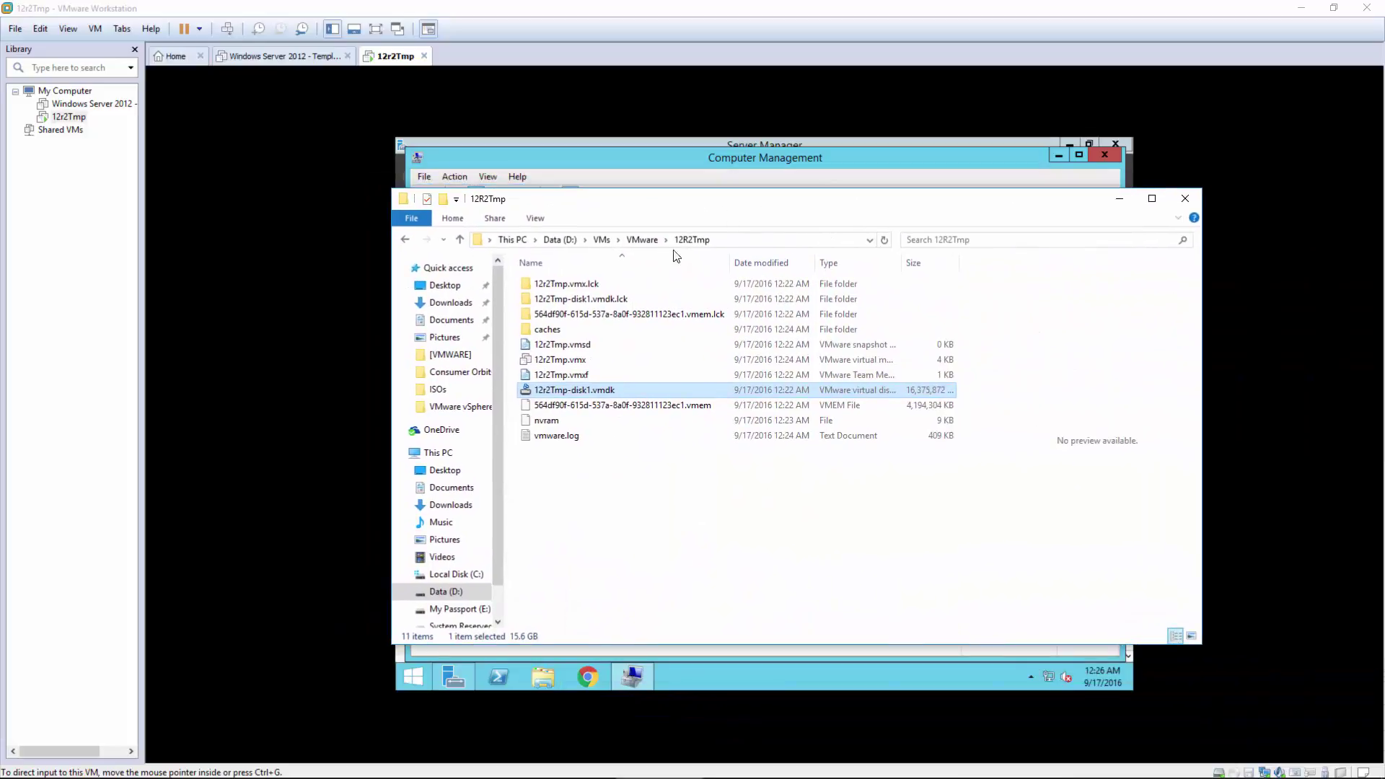
double_click(960, 261)
key("alt+F4")
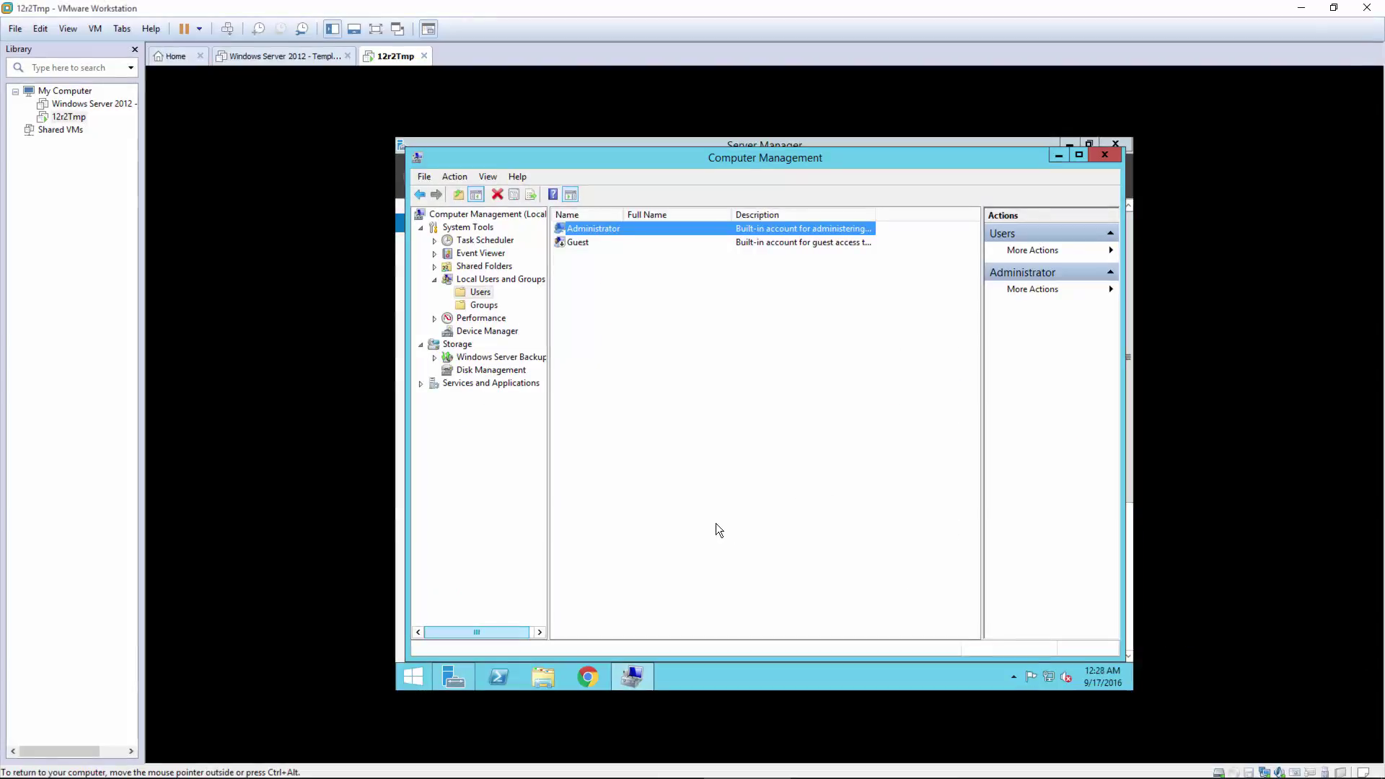
Step: Open an admin command prompt and navigate to C:\Program Files\VMware\VMware Tools
right_click(408, 681)
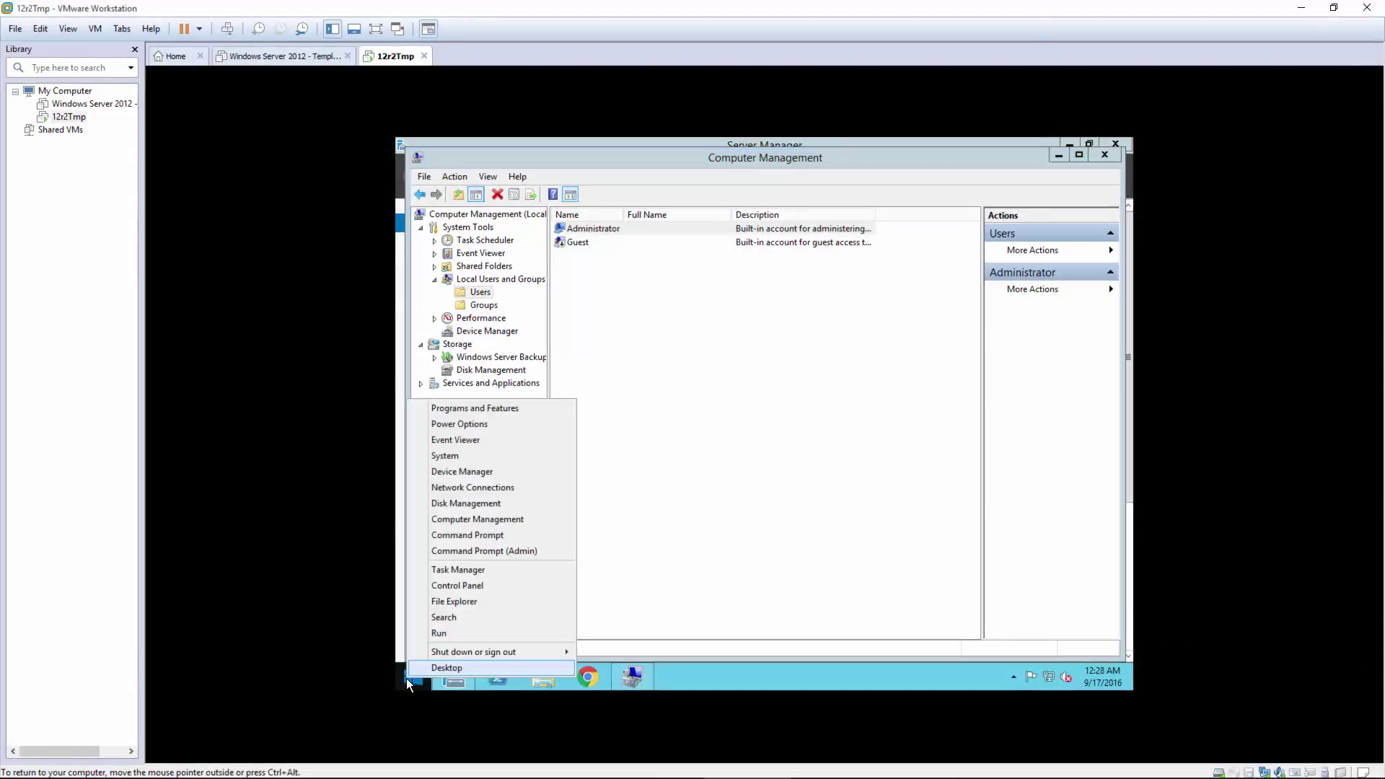
left_click(447, 634)
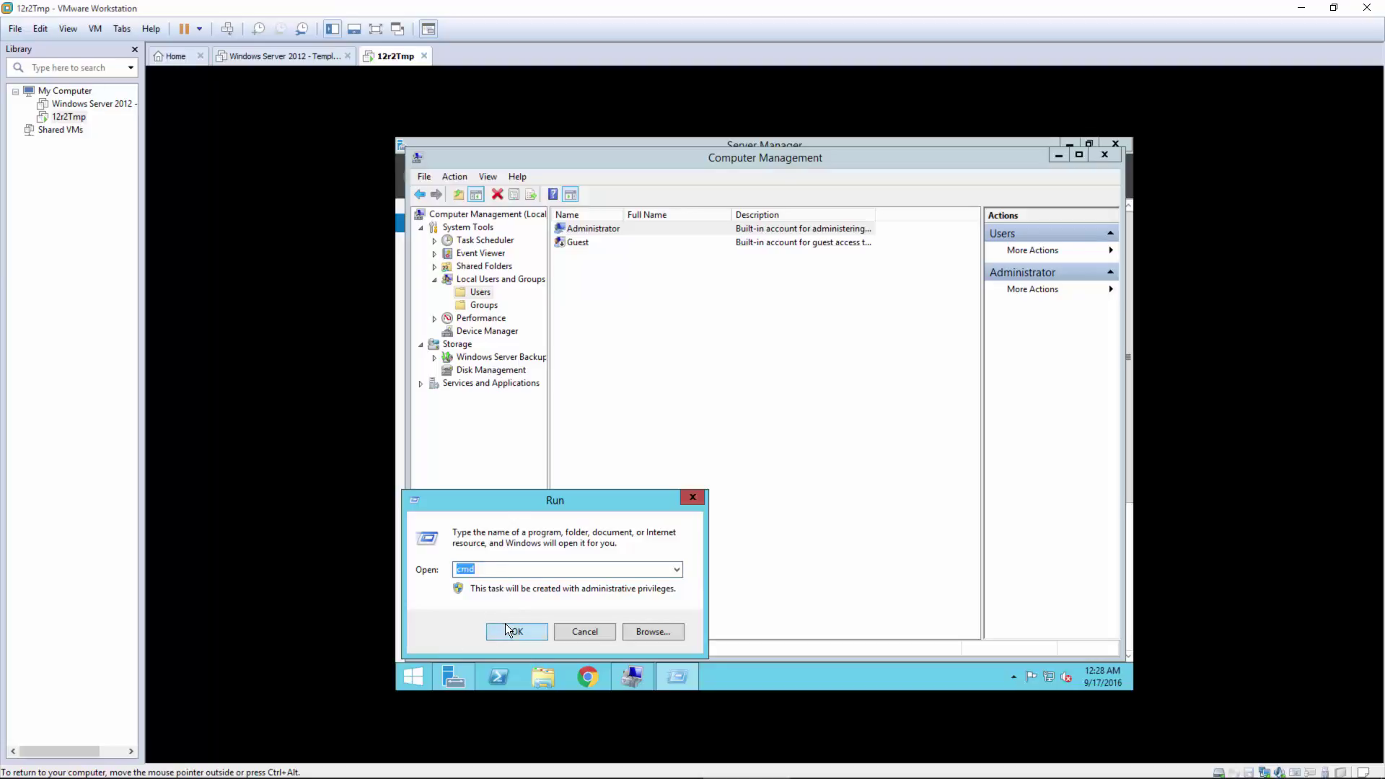
left_click(507, 629)
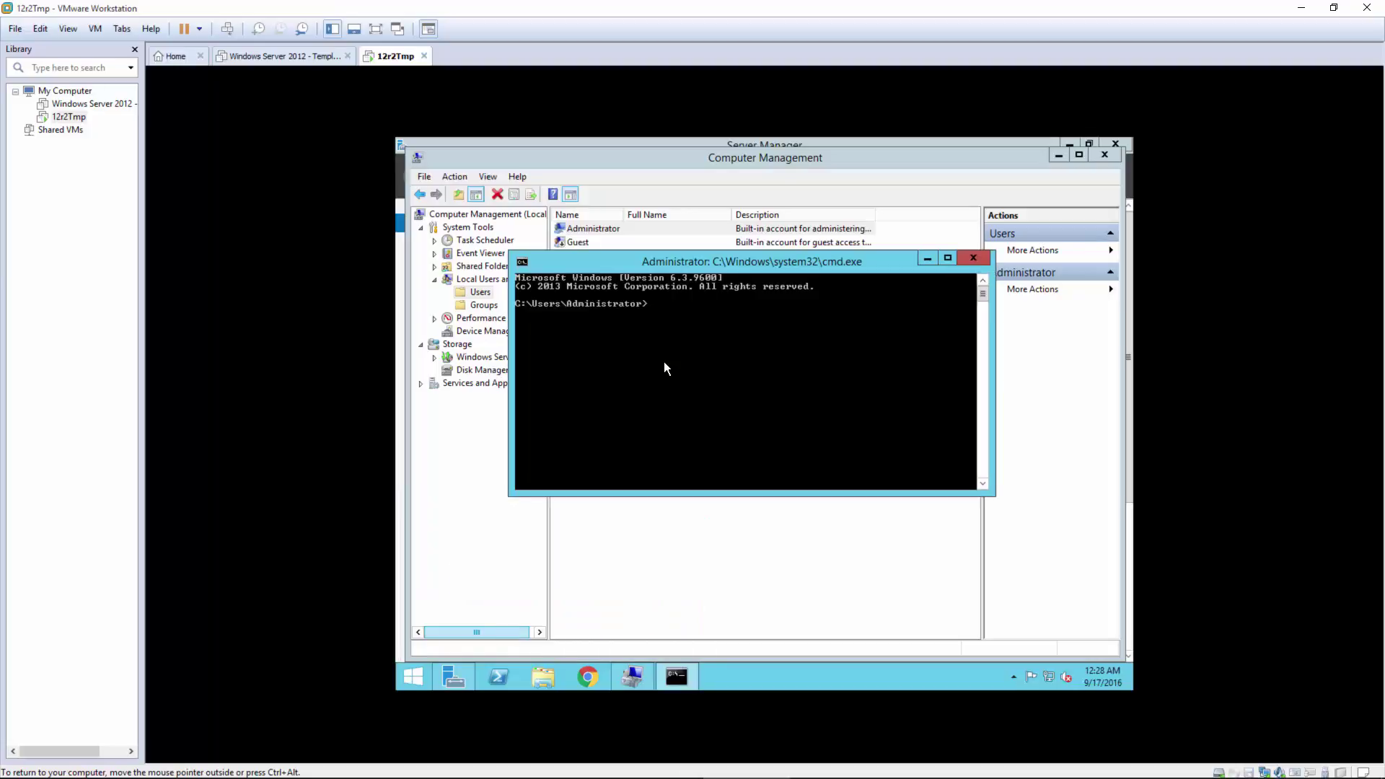
type("cd C:\\")
key("Return")
type("cd pr*")
key("Return")
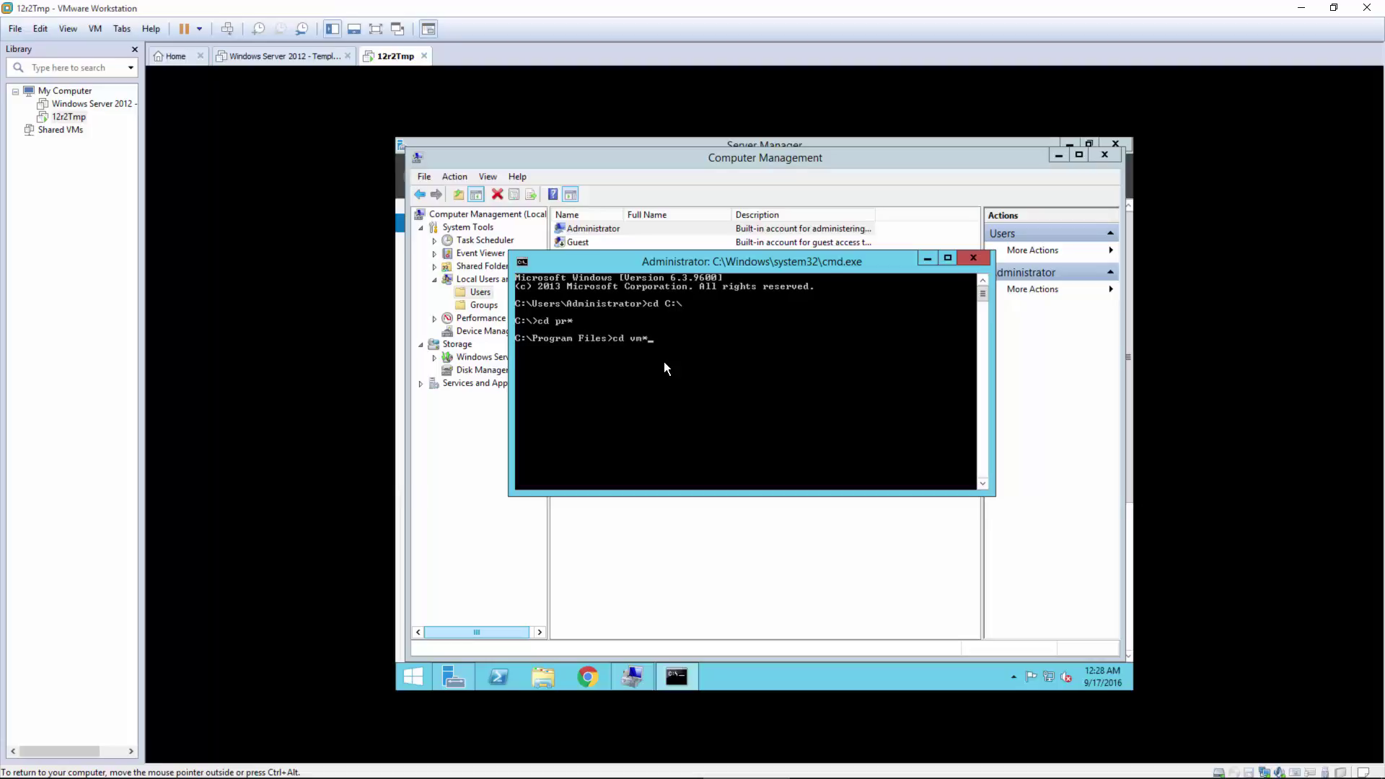
key("Return")
key("Return")
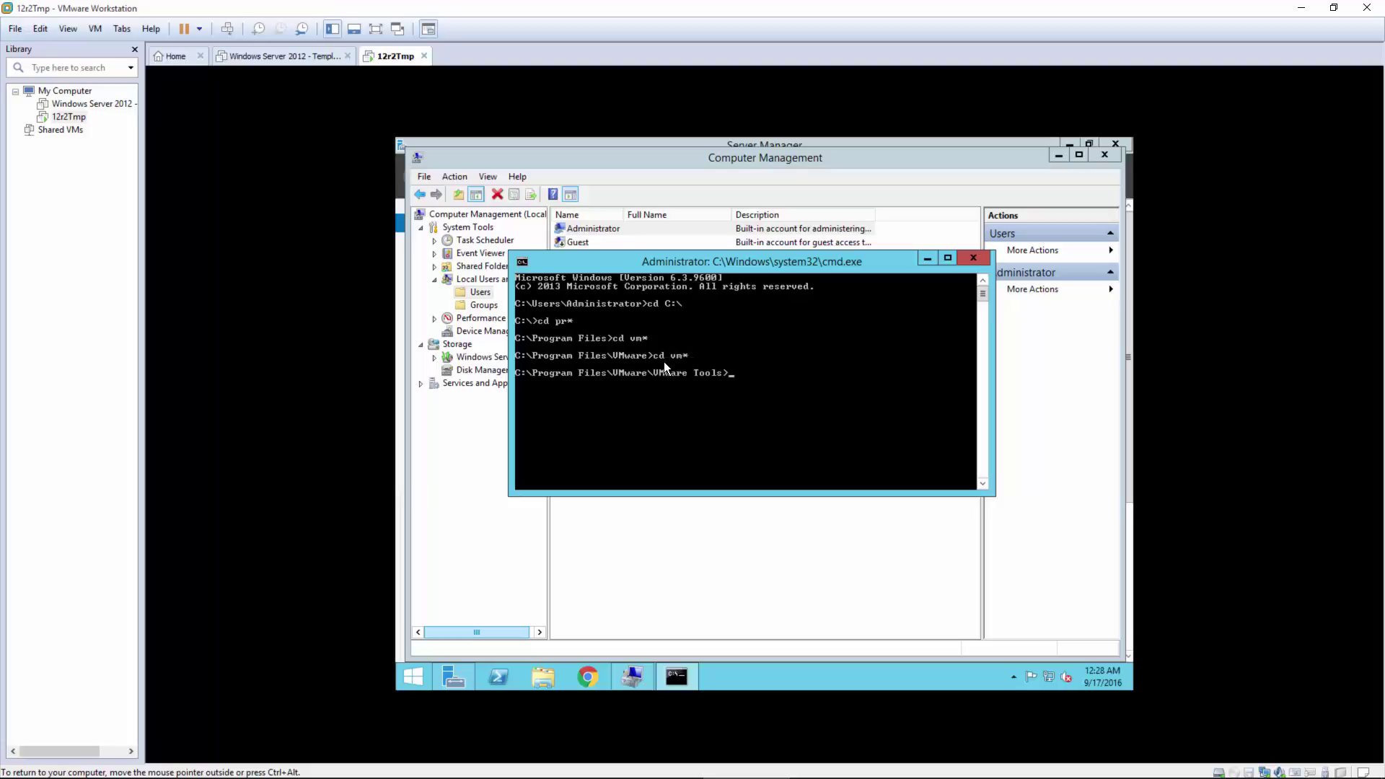
type("dir")
key("Return")
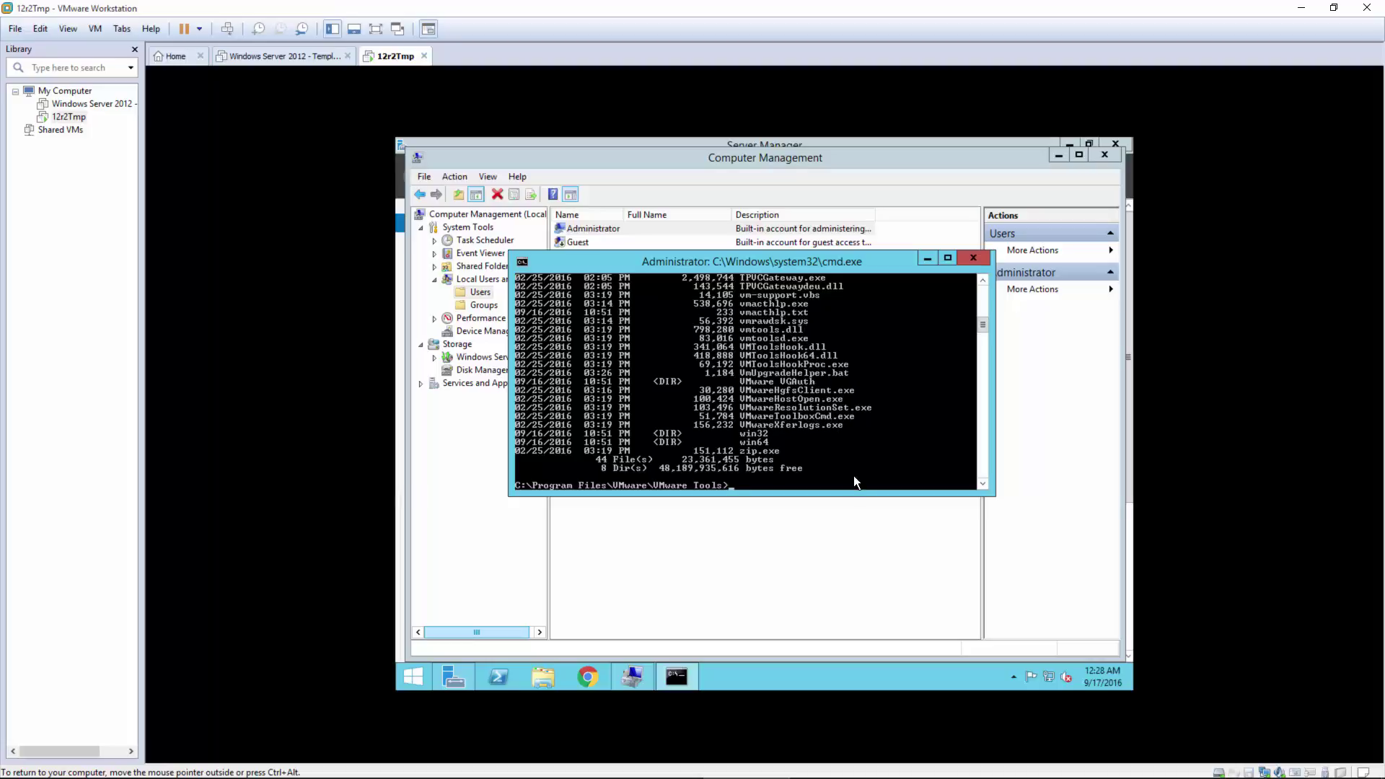
left_click_drag(851, 492, 850, 619)
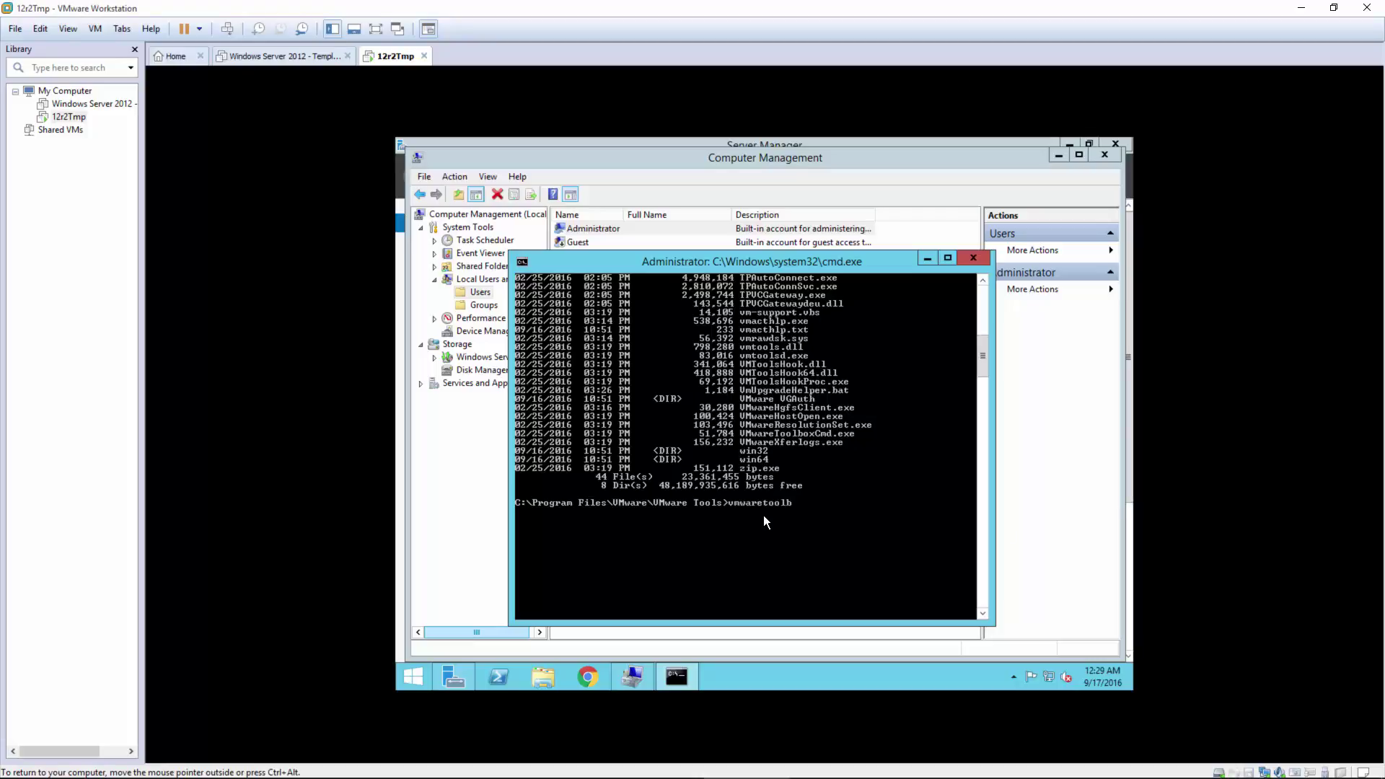
Step: Run VMwareToolboxCmd.exe disk shrink C:\ until disk shrinking completes
key("Tab")
type("disk shrink")
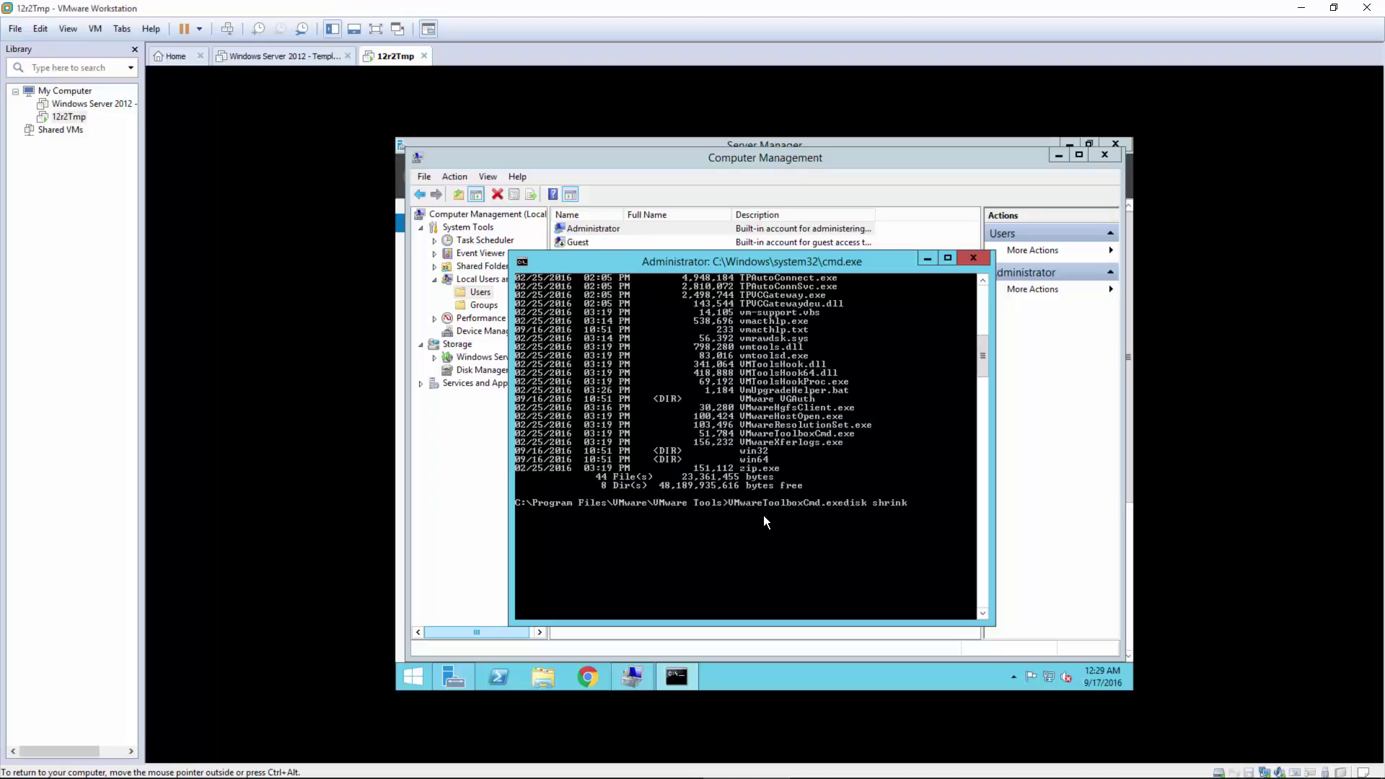
type(" C:\\")
key("Return")
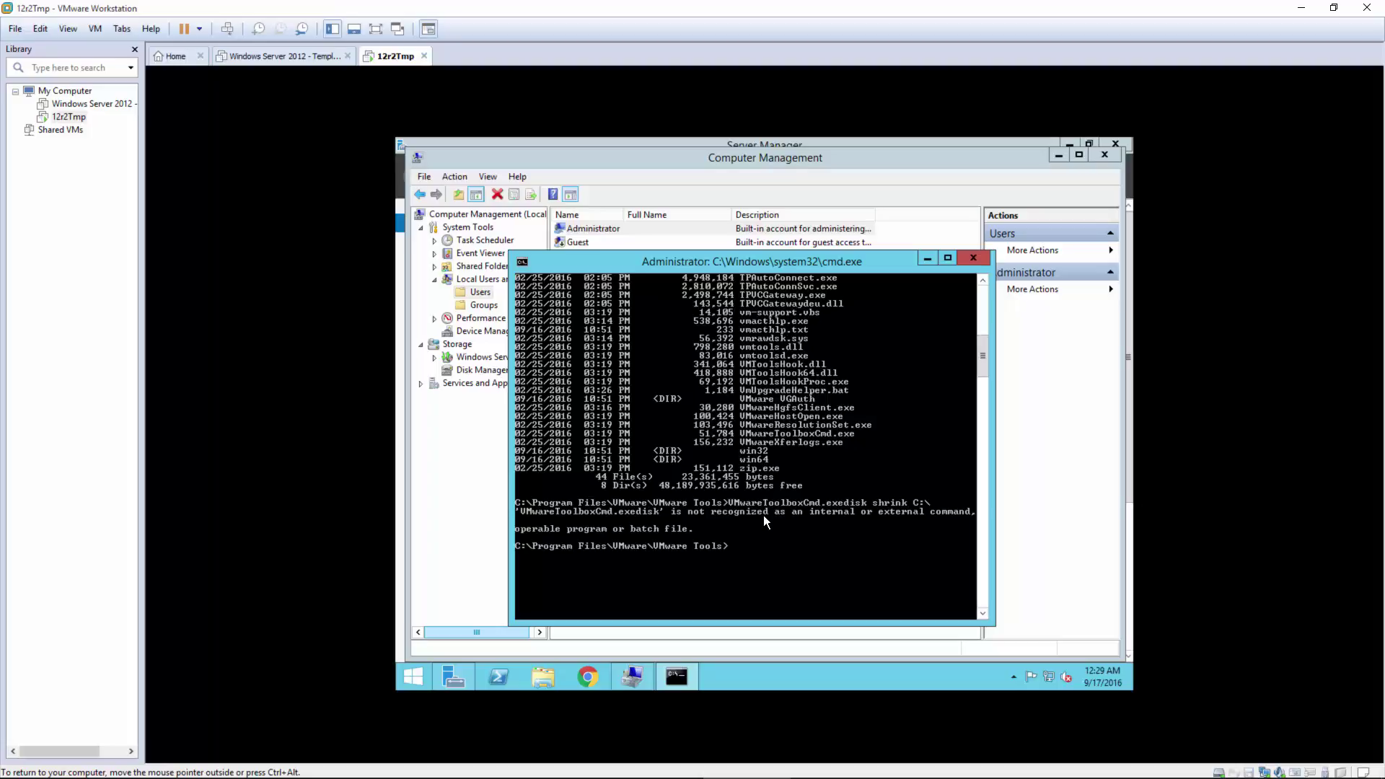
key("Up")
key("Return")
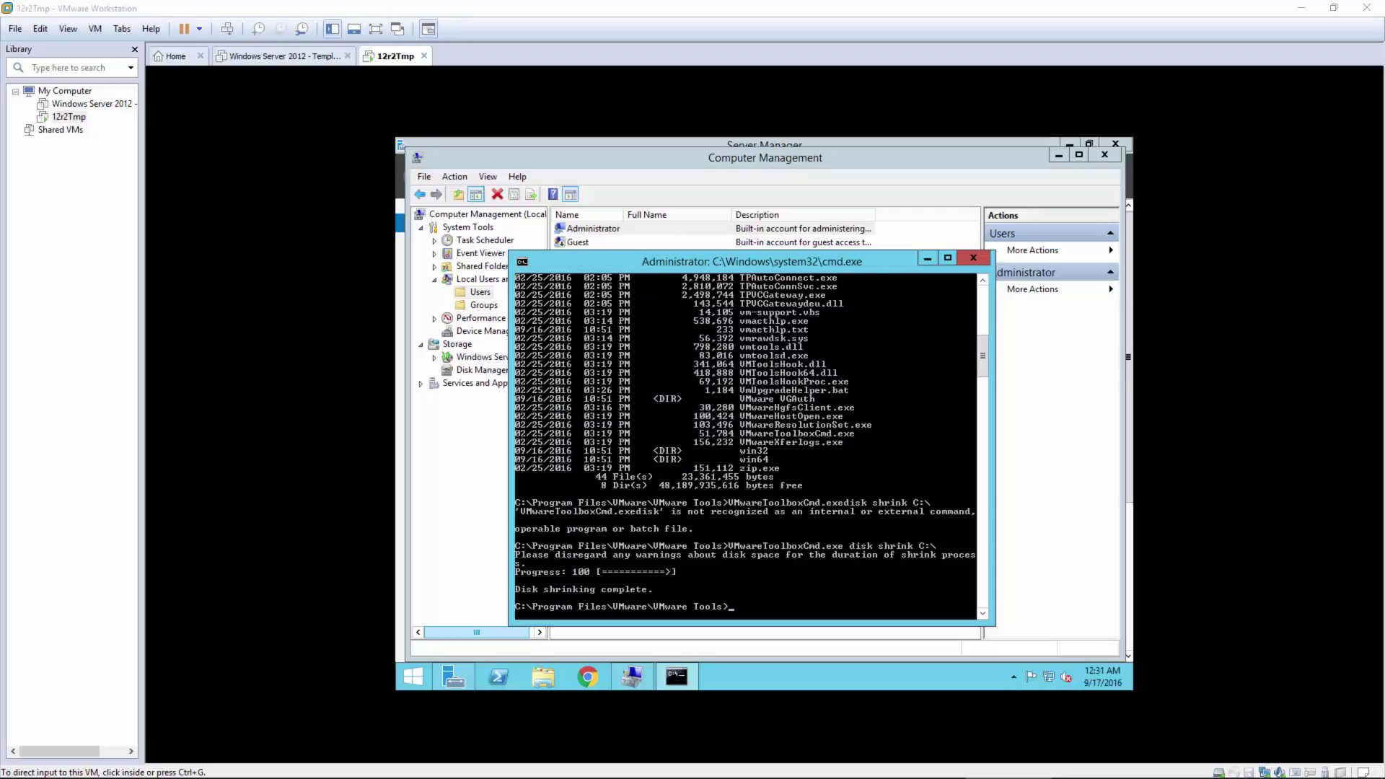
left_click_drag(1384, 403, 733, 205)
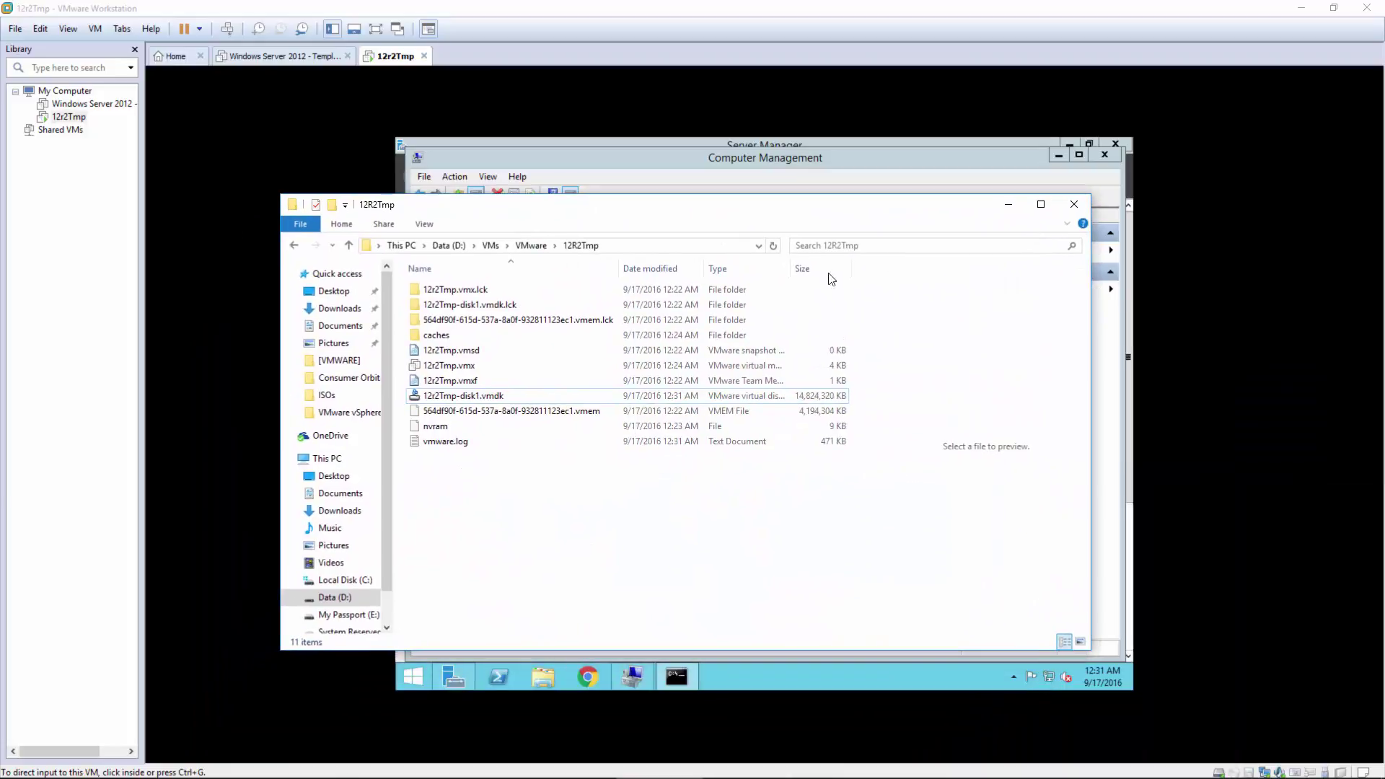
left_click(728, 397)
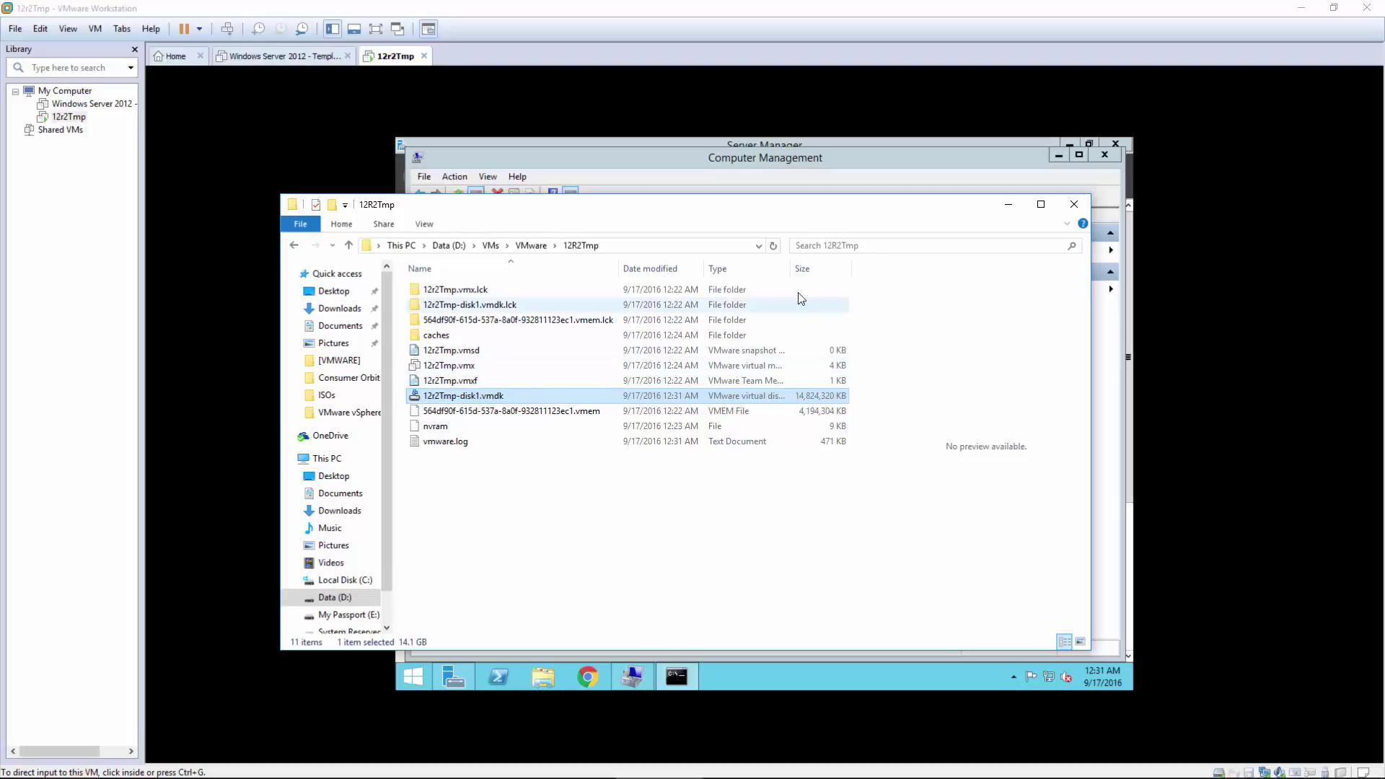
left_click_drag(860, 210, 1138, 308)
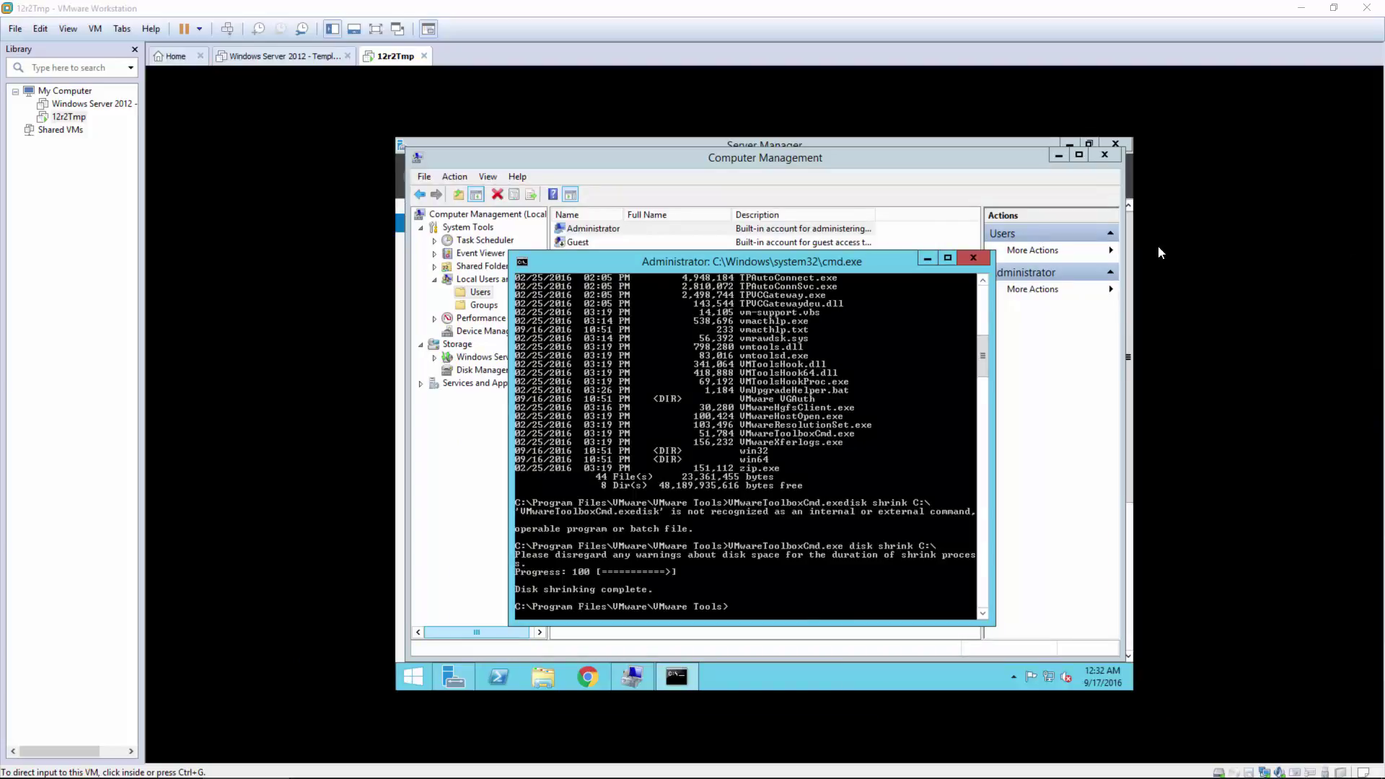
Step: Close the command prompt, Computer Management and Server Manager in the guest
left_click(975, 258)
left_click(773, 417)
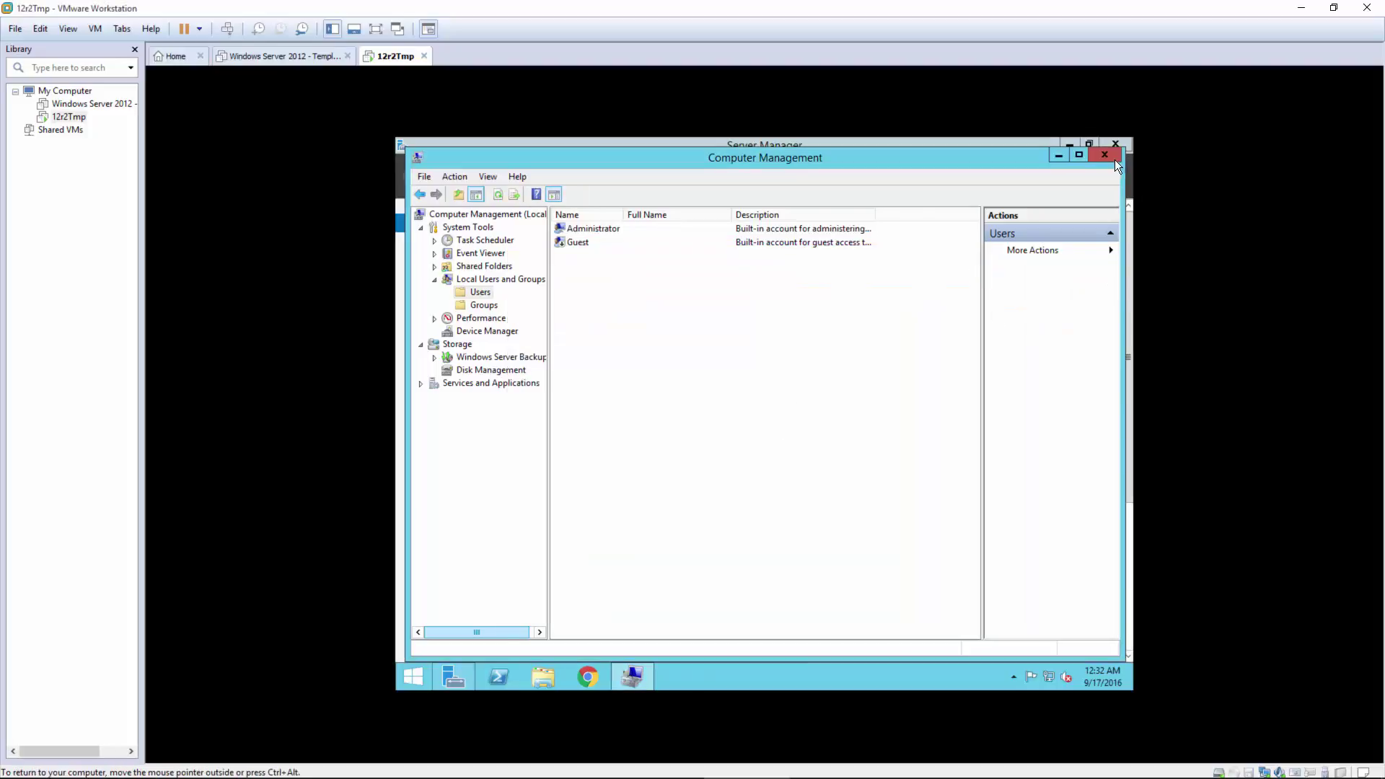
left_click(1111, 160)
left_click(1117, 145)
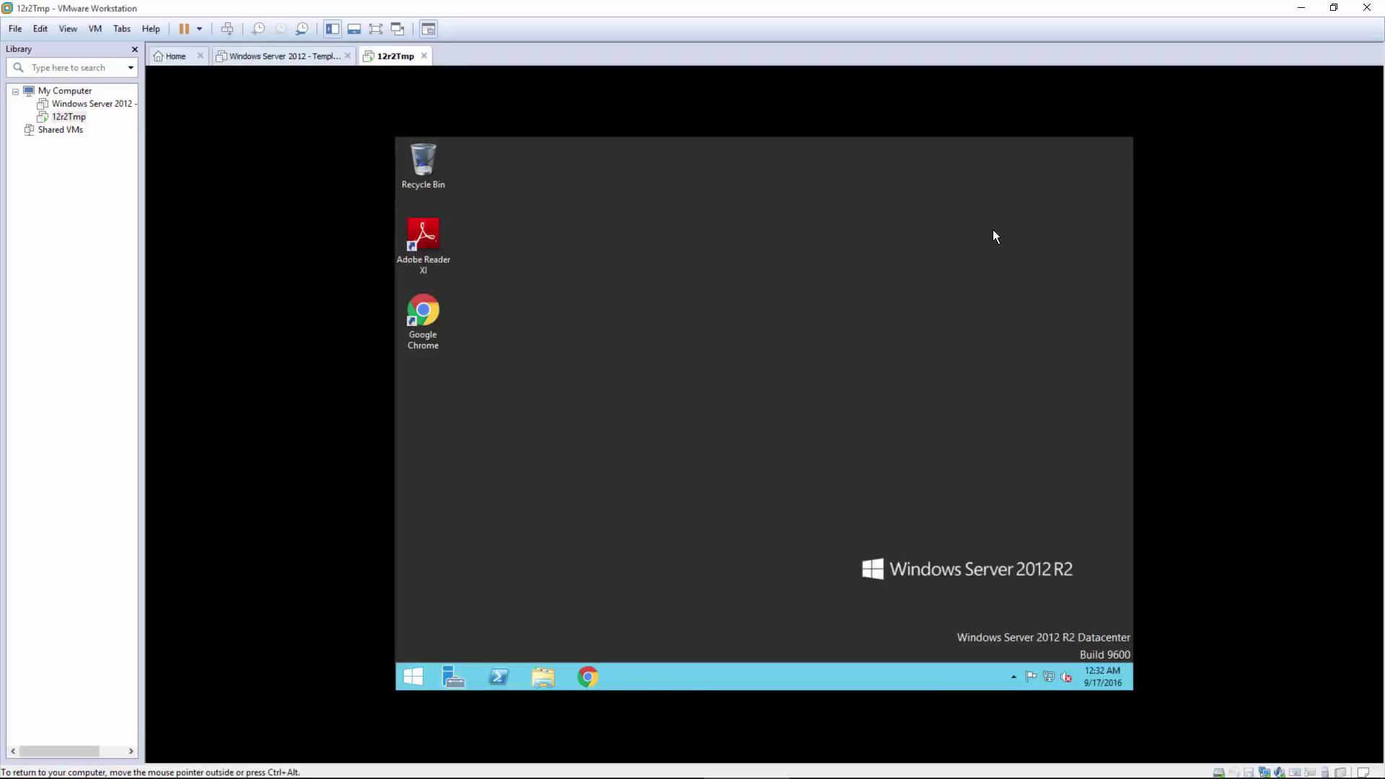
Step: Navigate File Explorer to C:\Windows\System32\Sysprep
left_click(543, 676)
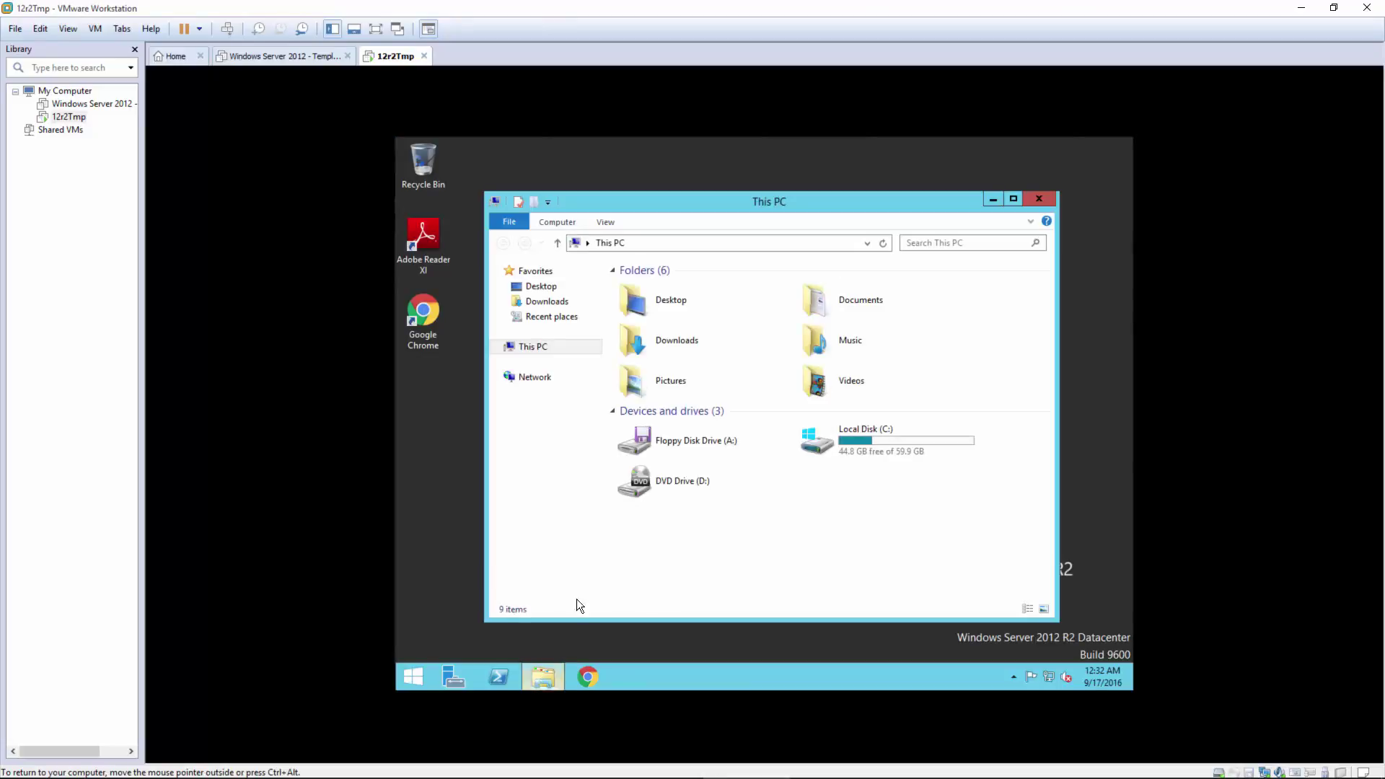
double_click(921, 435)
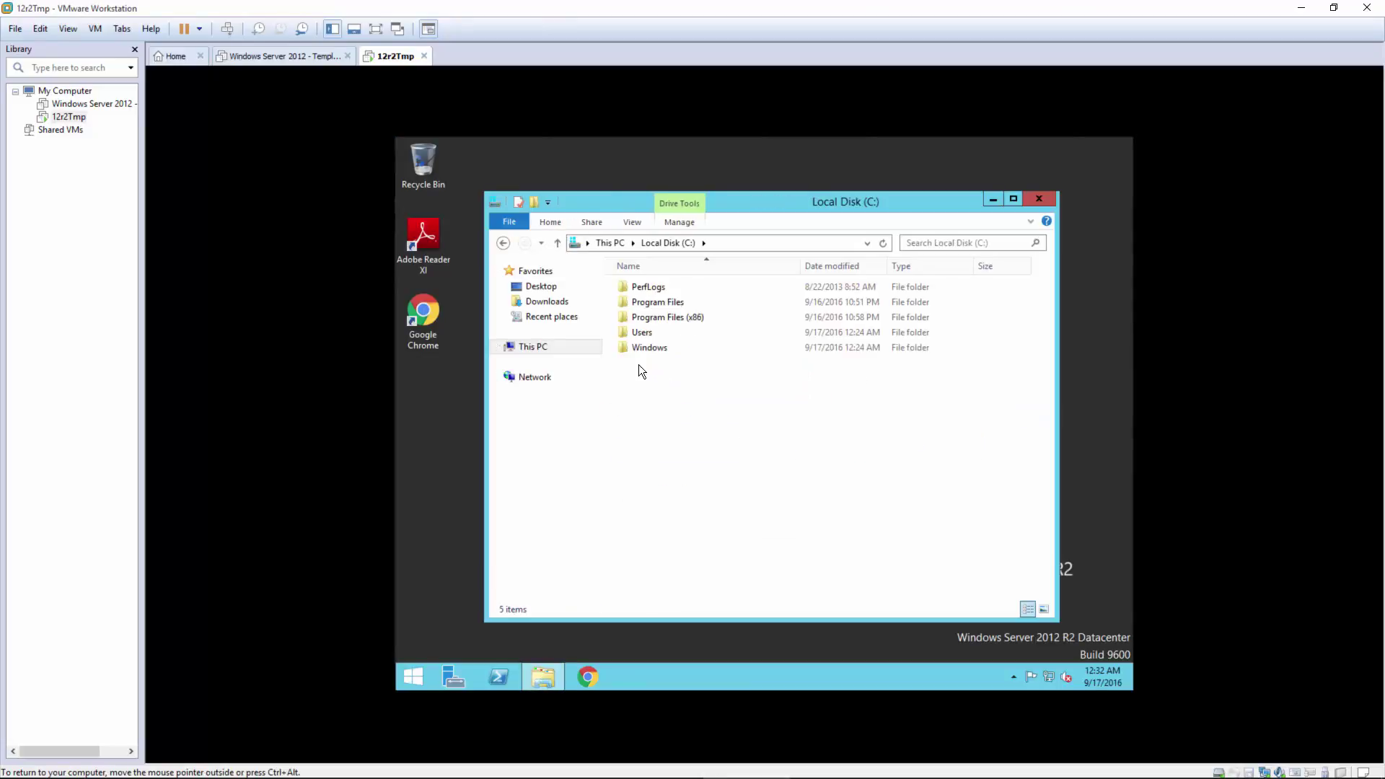
double_click(646, 350)
left_click(667, 541)
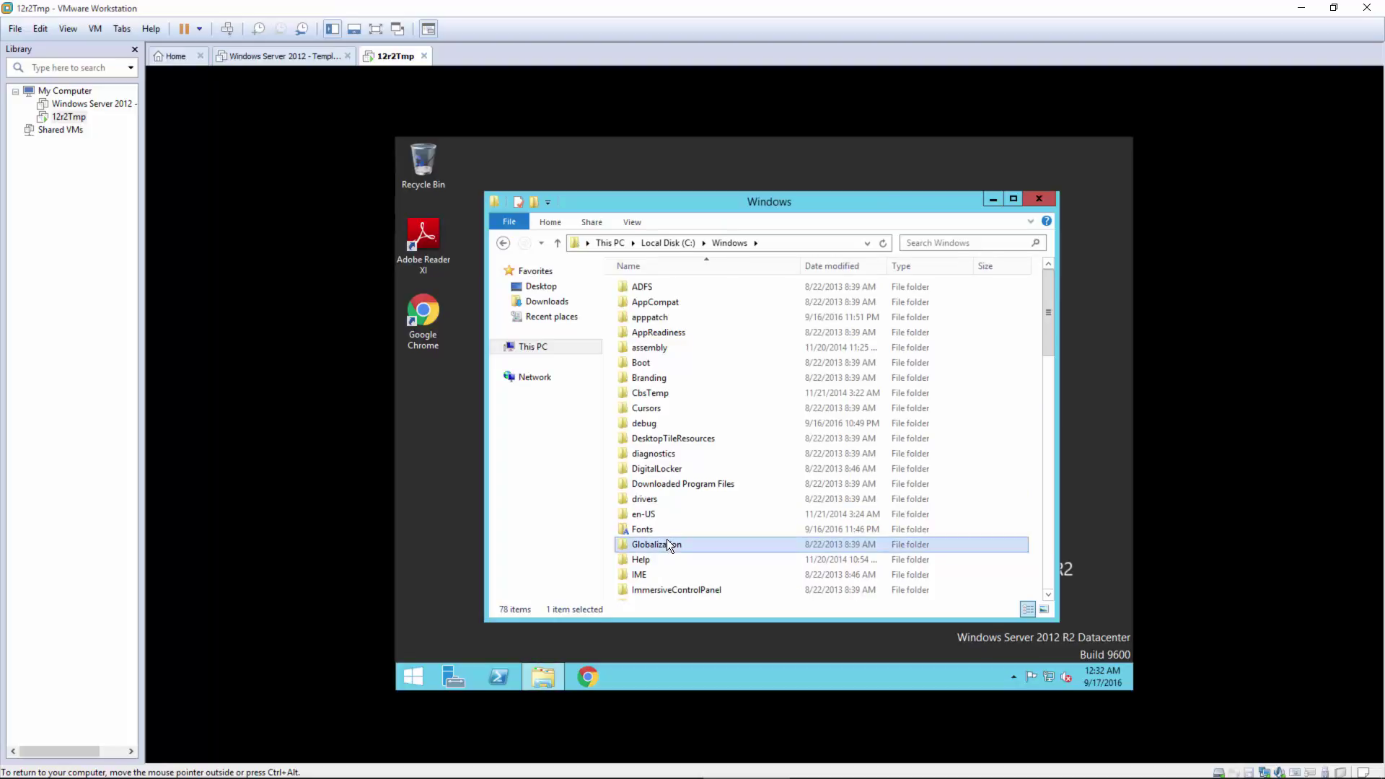
type("sys")
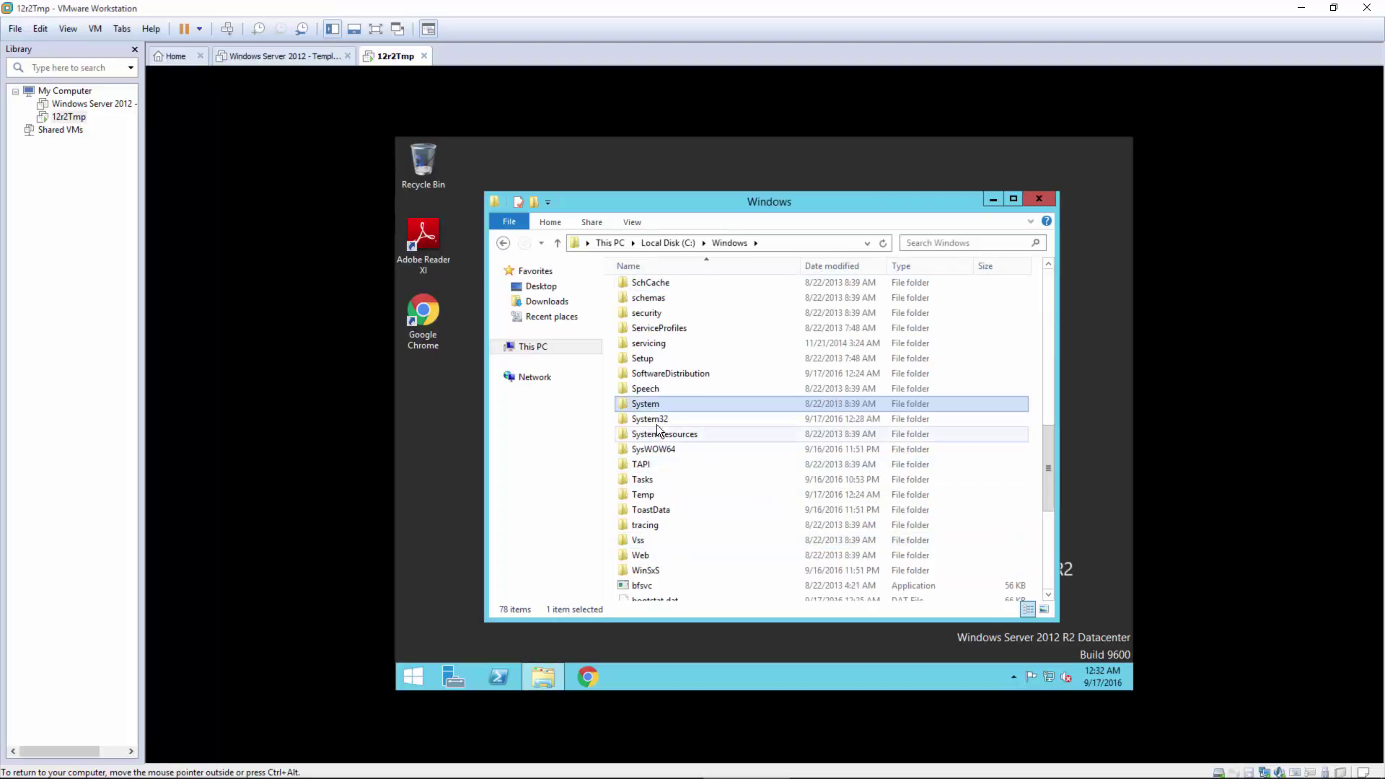
double_click(657, 416)
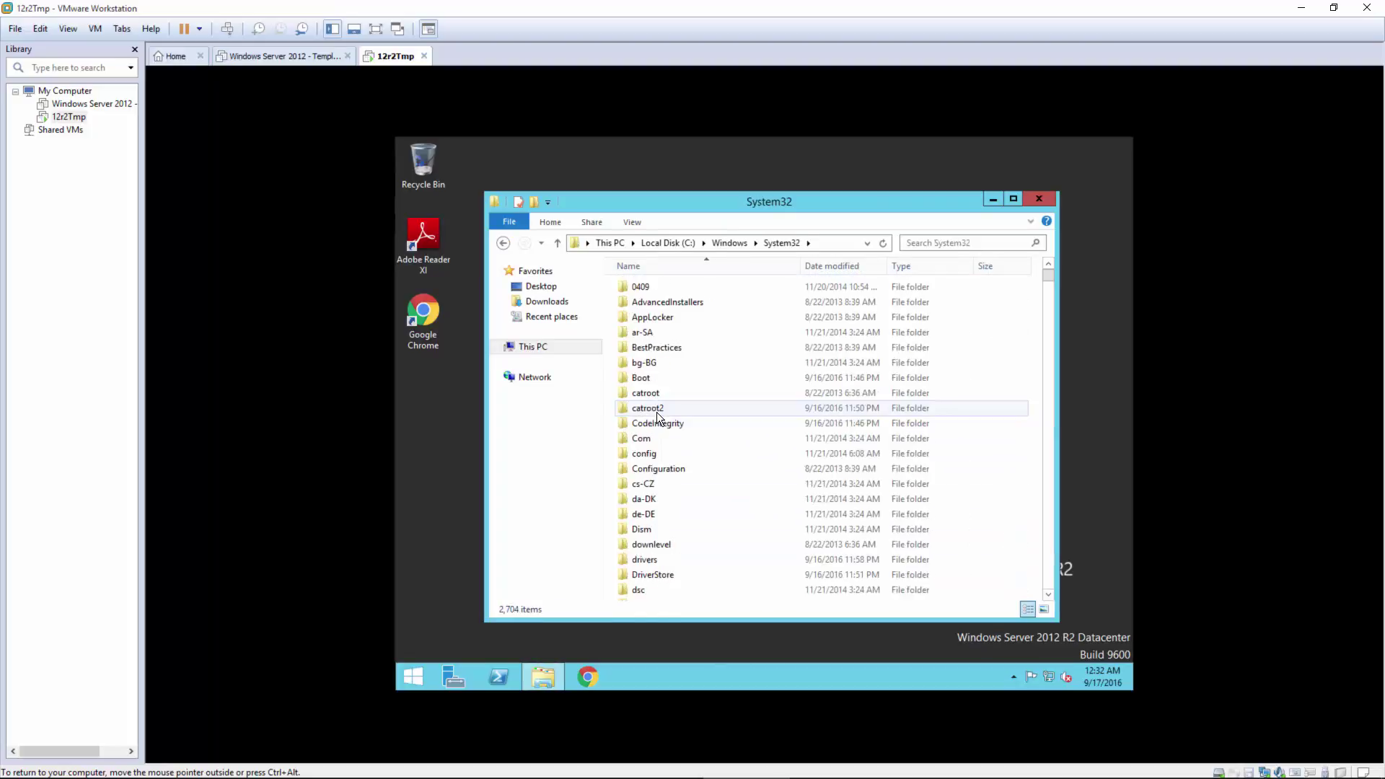
type("s")
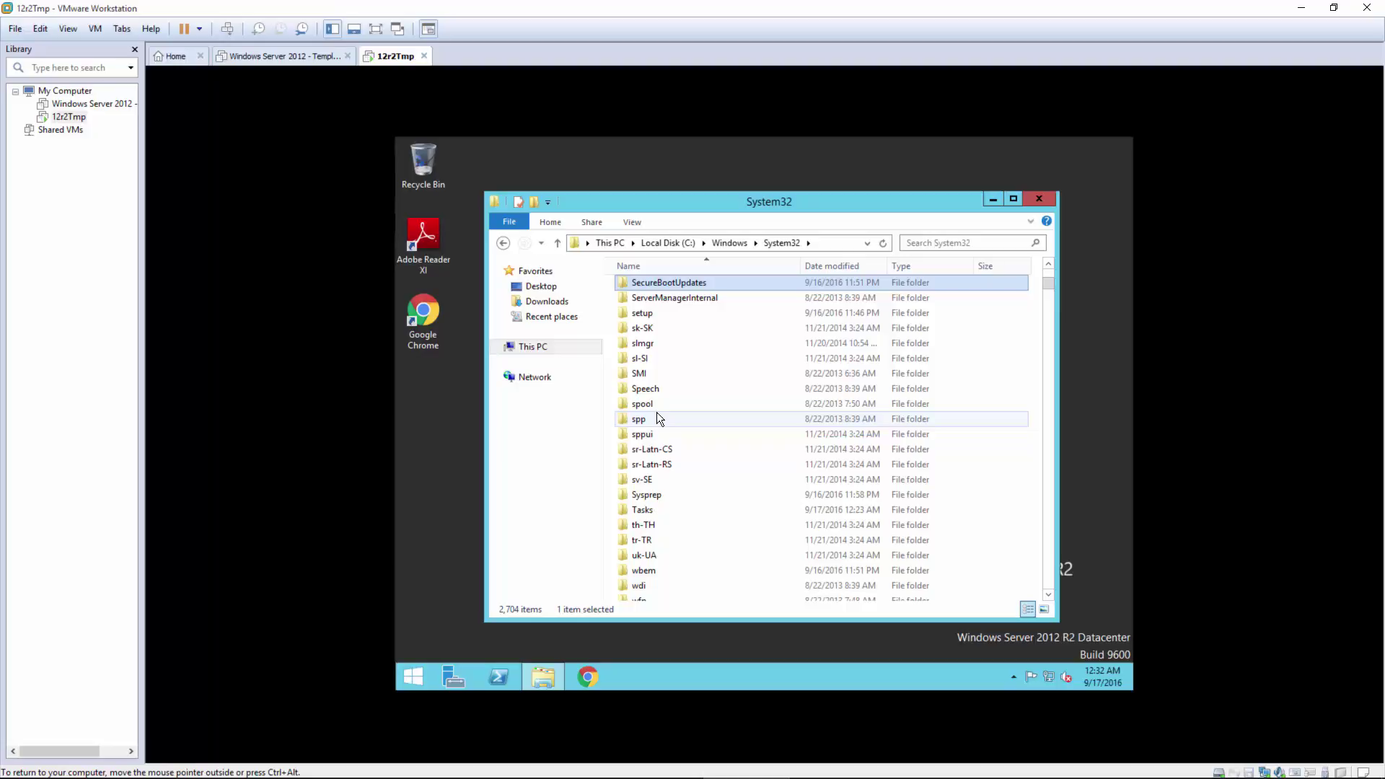
double_click(648, 494)
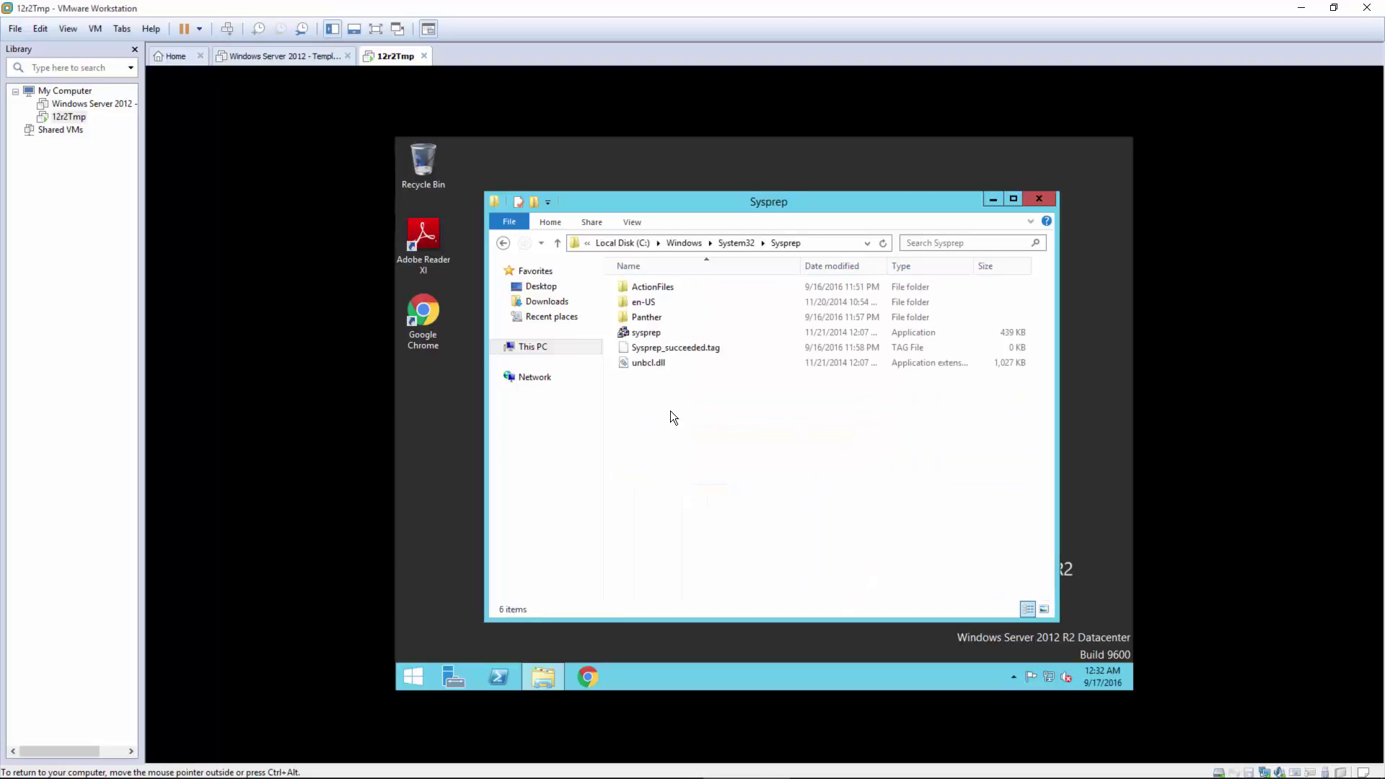
Step: Run sysprep.exe with OOBE, Generalize and Shutdown, and wait for the VM to power off
double_click(646, 333)
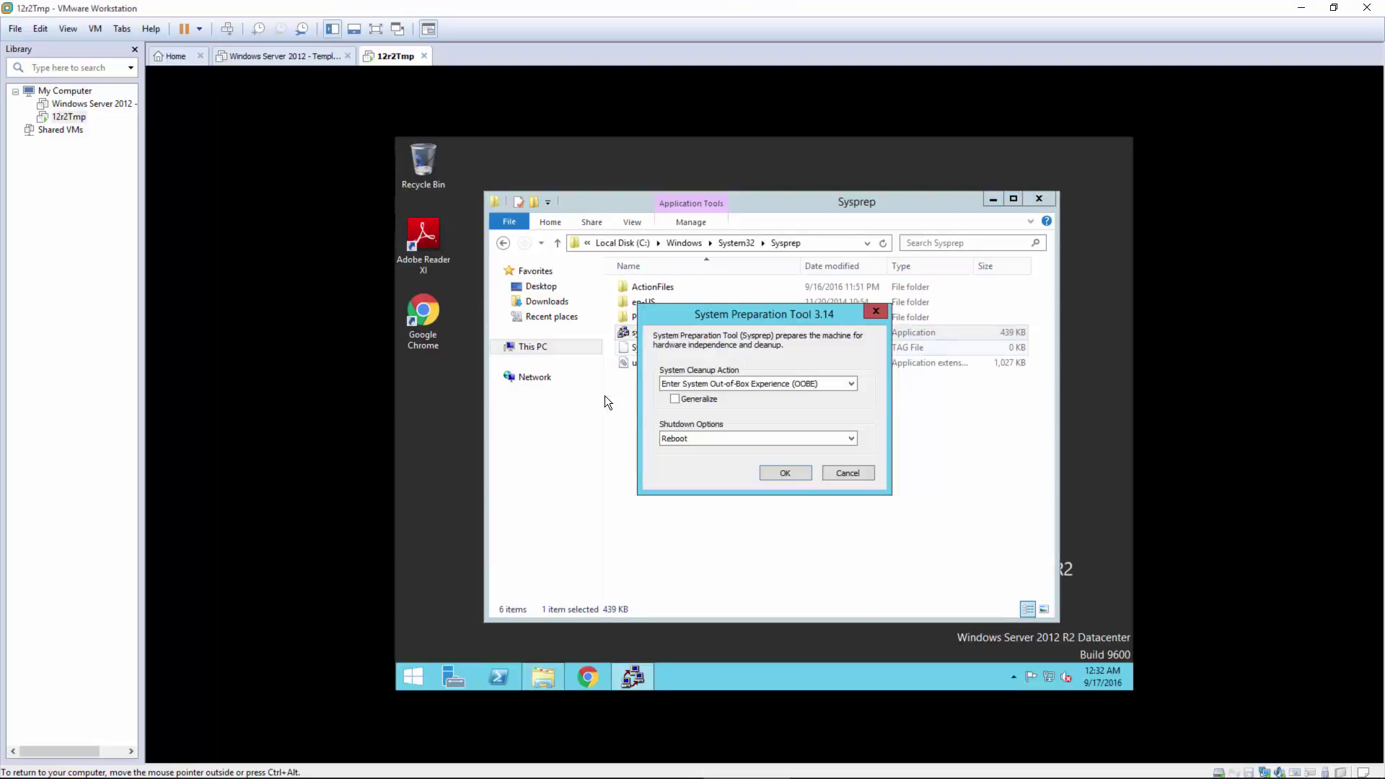
left_click(694, 384)
left_click(699, 390)
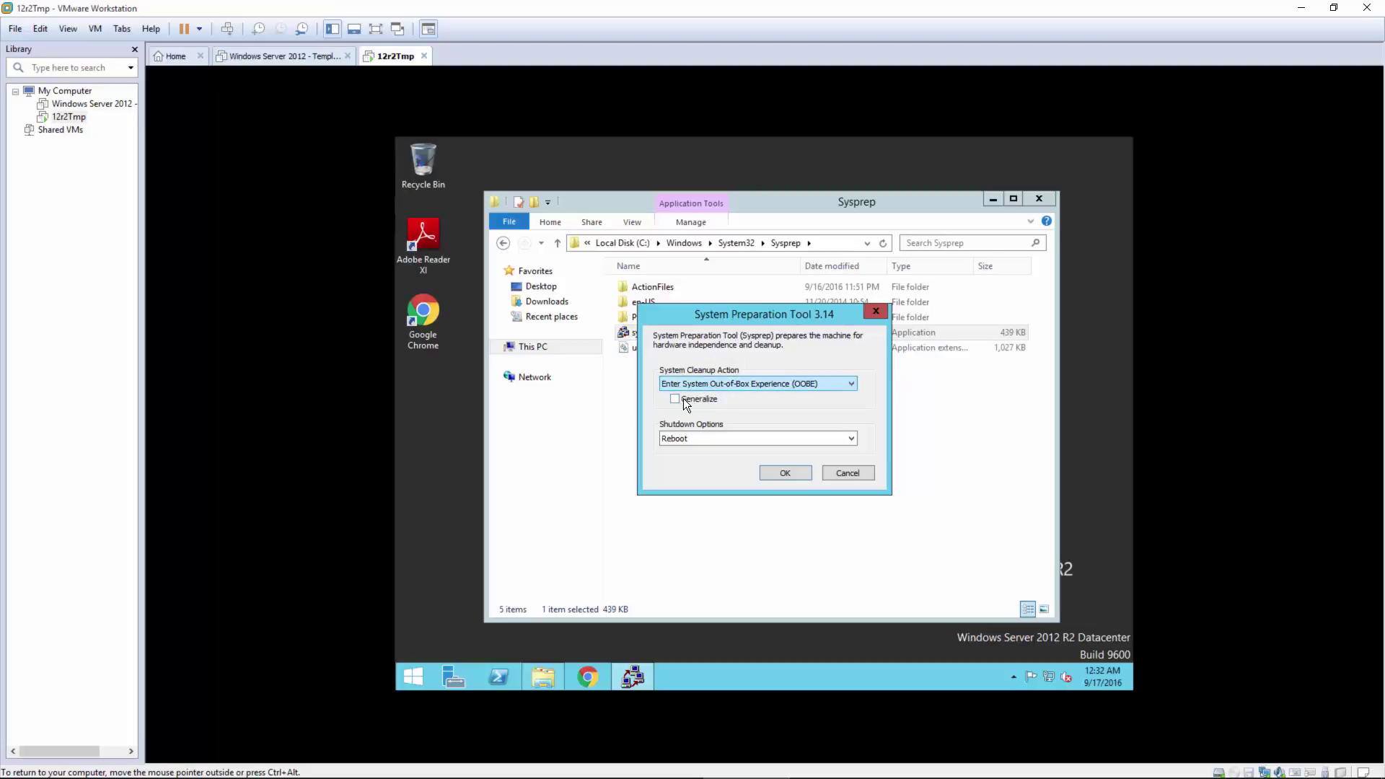
left_click(684, 399)
left_click(678, 439)
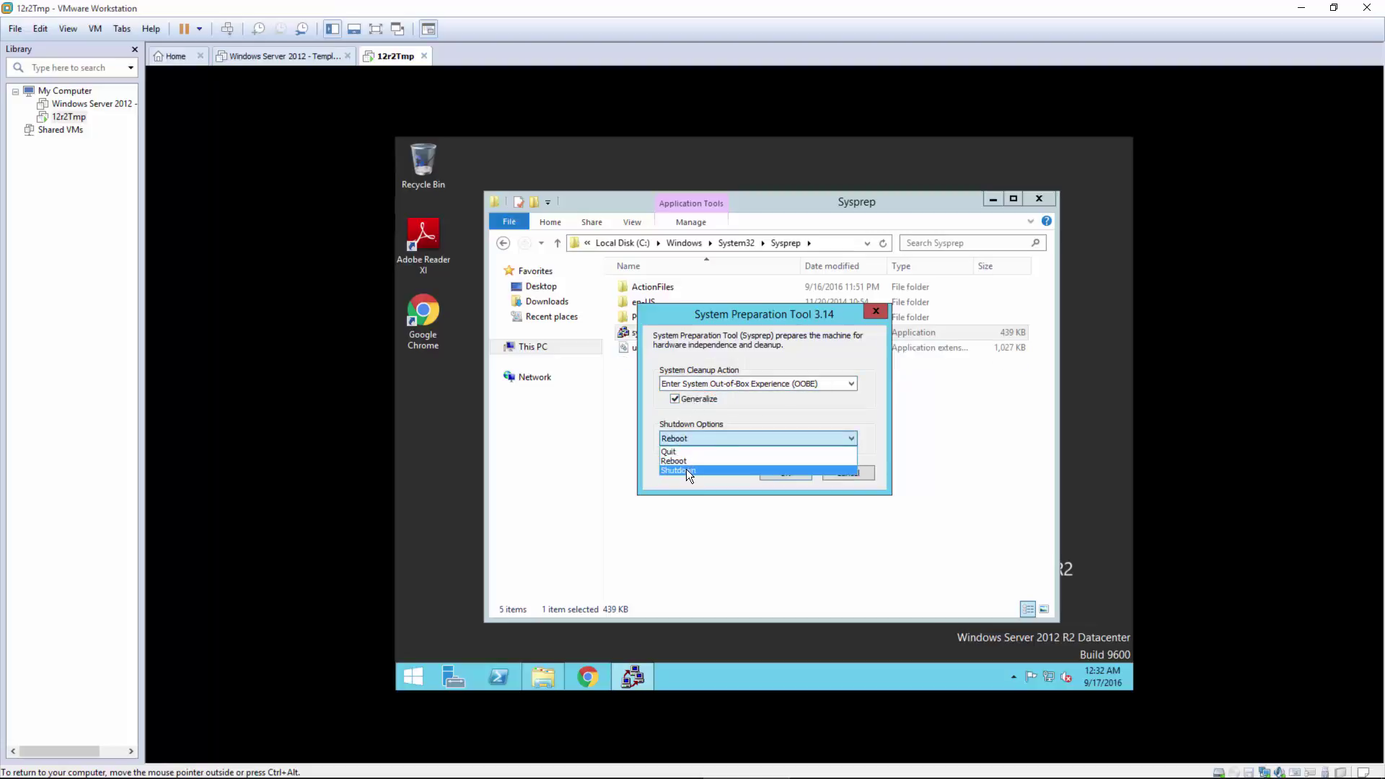
left_click(686, 470)
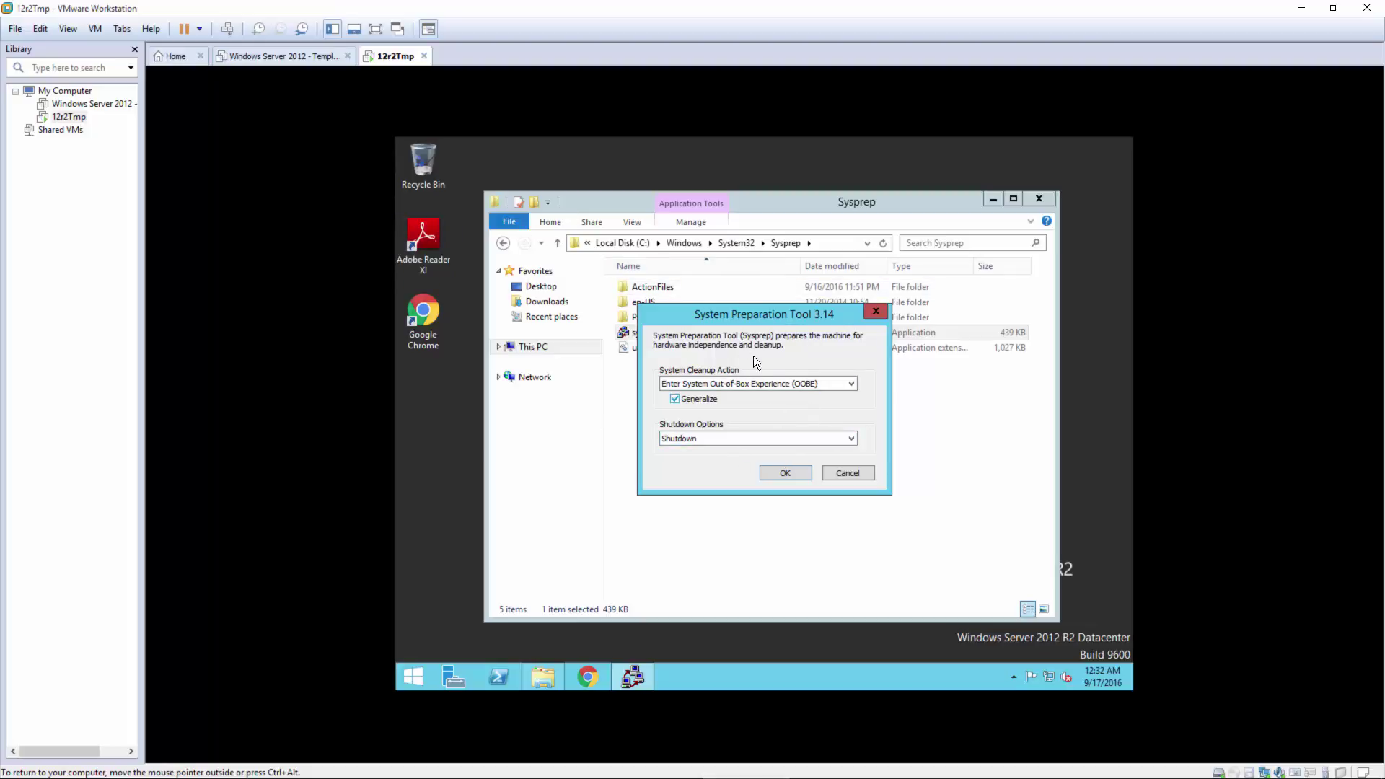
left_click(782, 472)
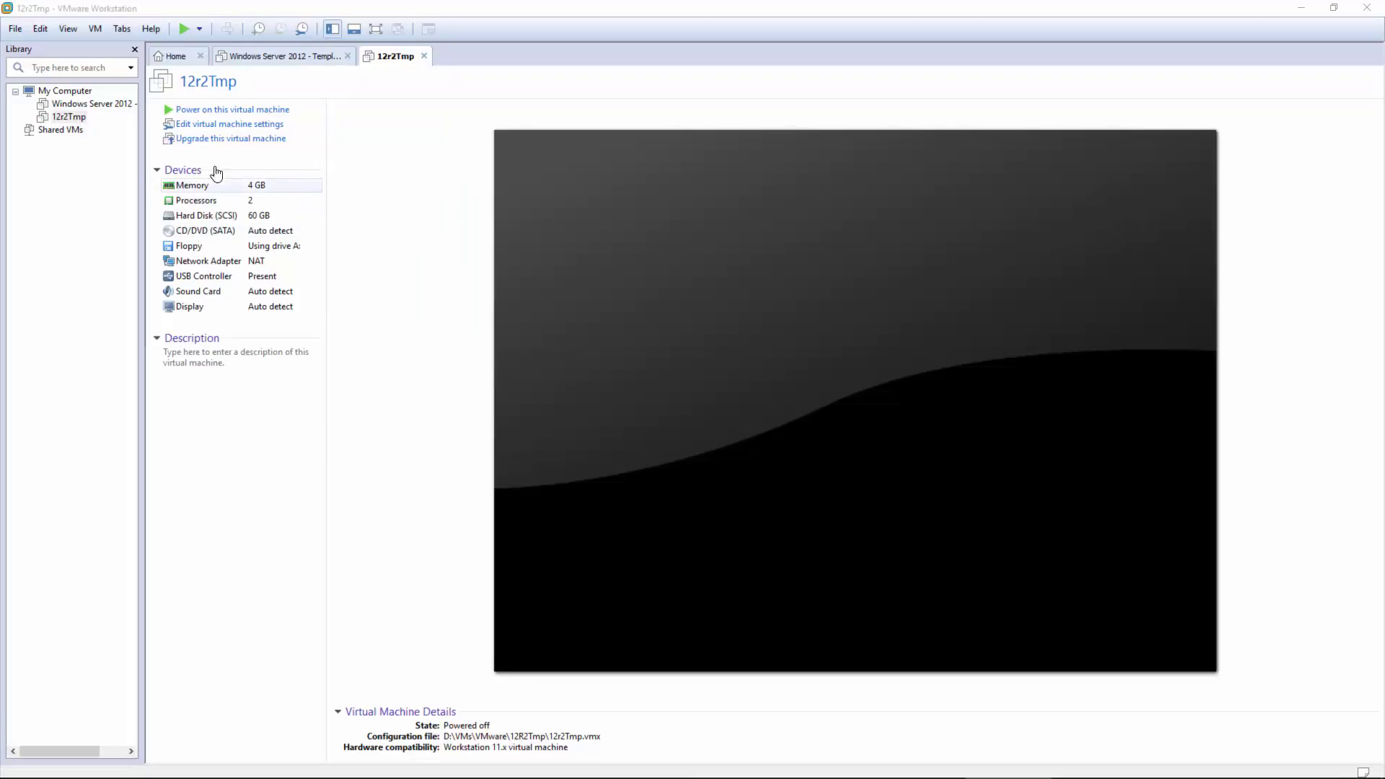
Step: Create a new library folder named 'VMware' under My Computer
left_click(62, 203)
left_click(64, 90)
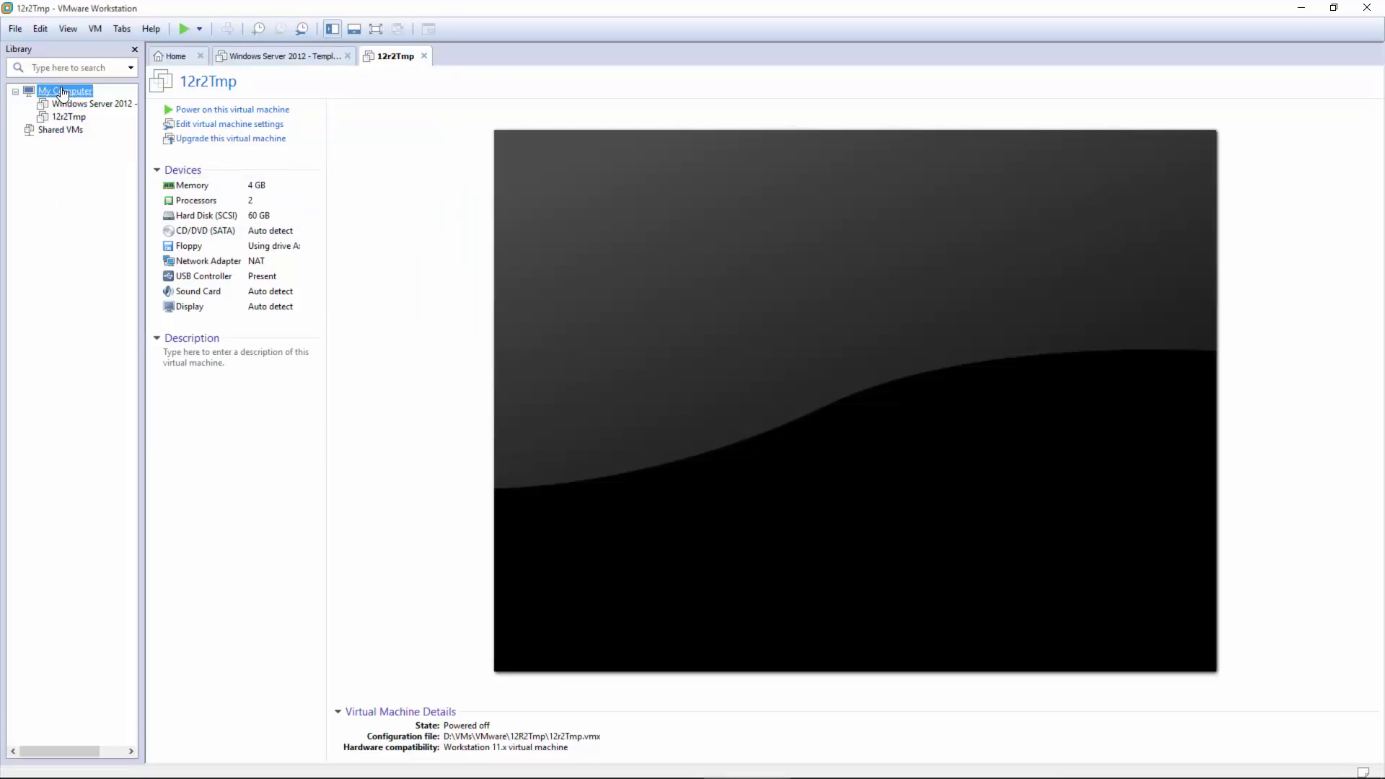
right_click(62, 93)
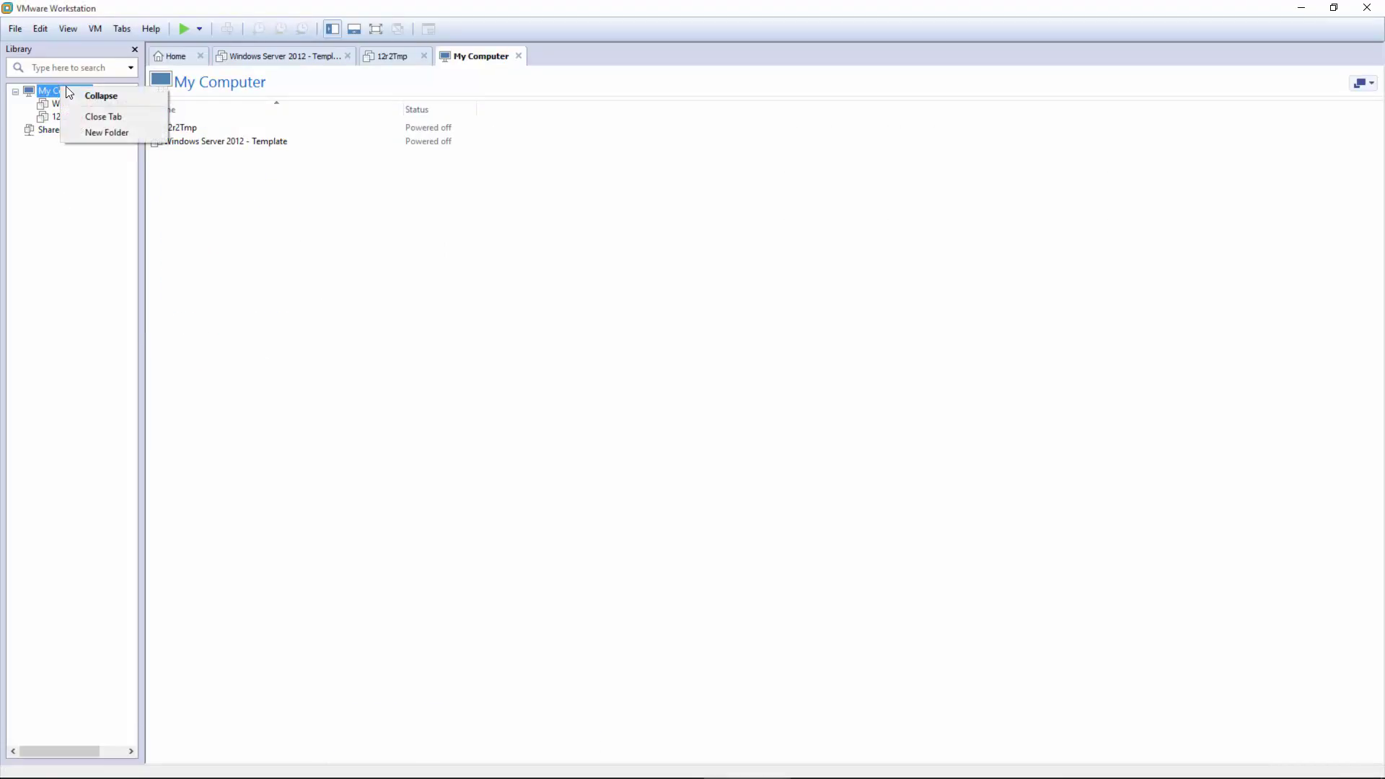
left_click(93, 130)
type("VMware")
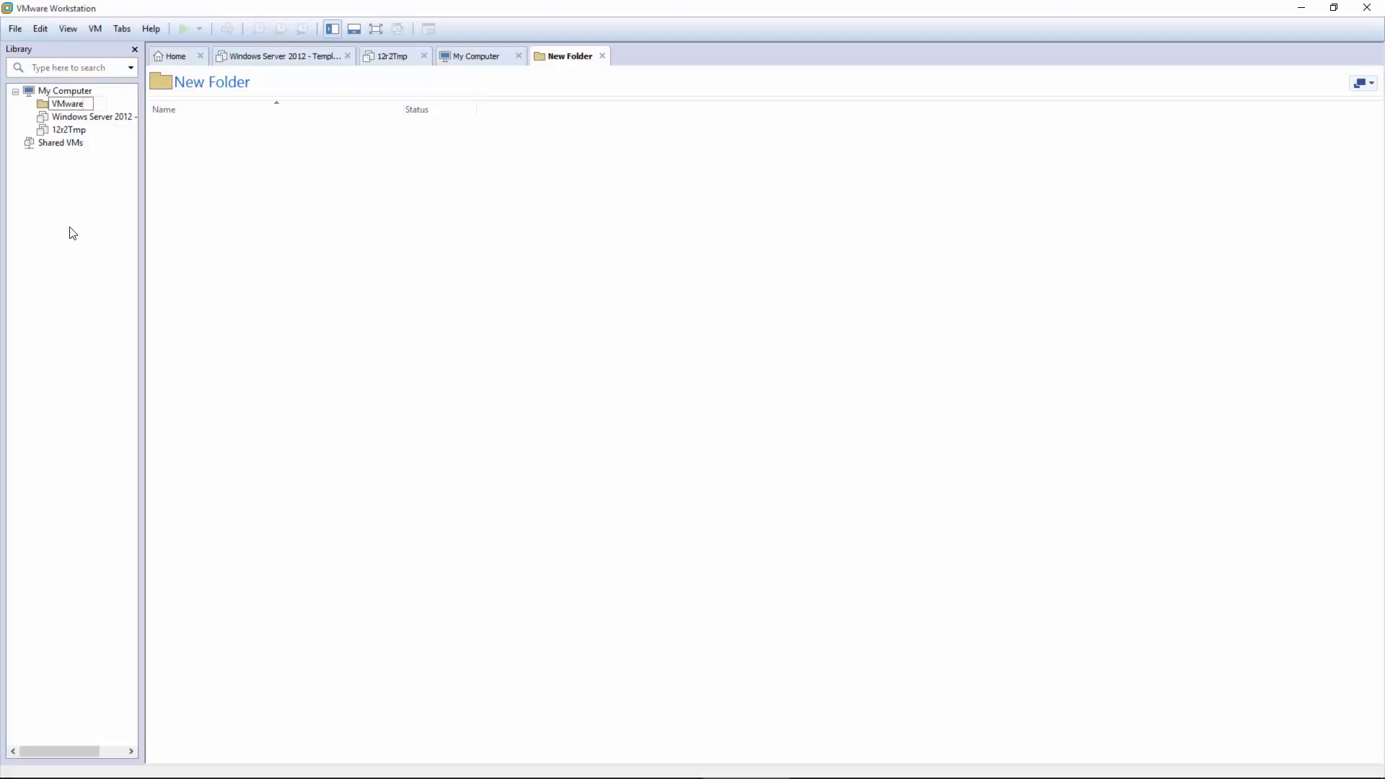
key("Return")
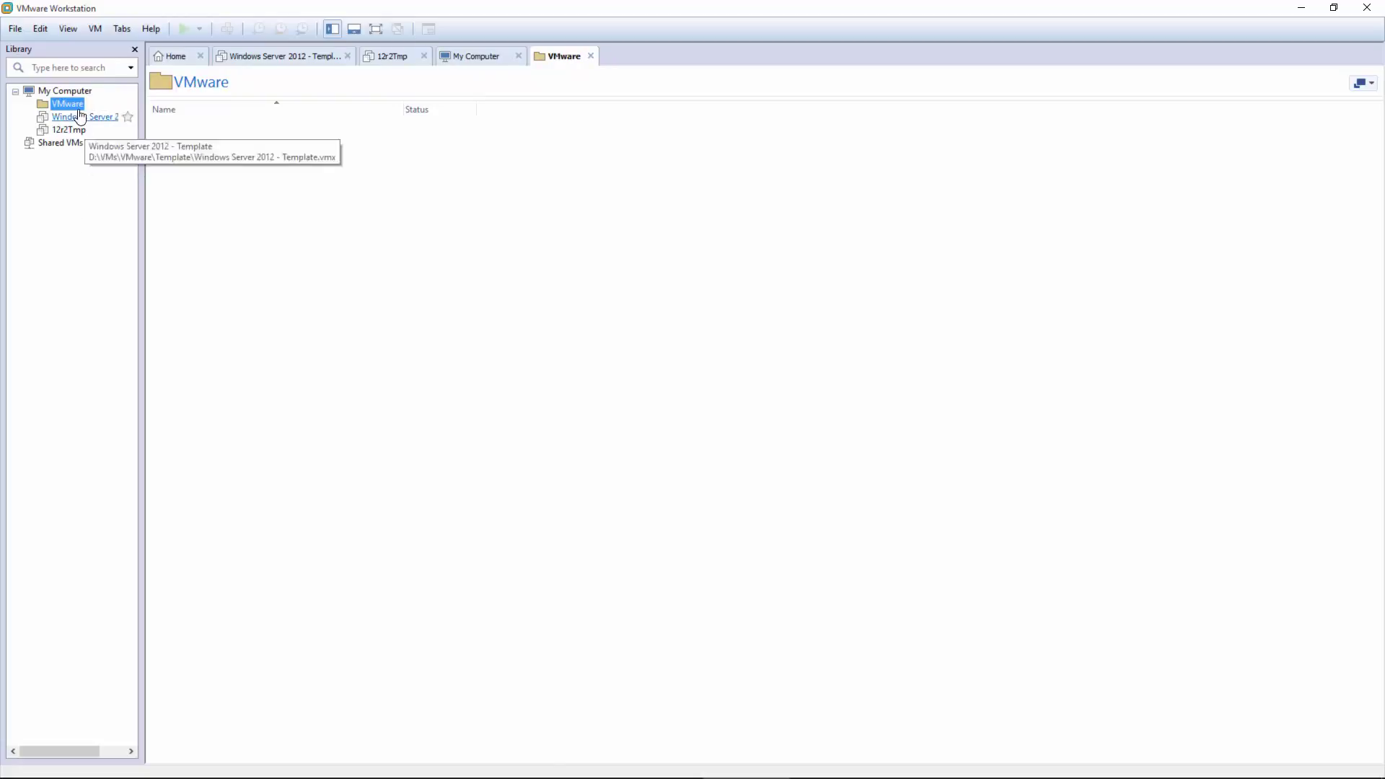
Step: Add three subfolders inside VMware: VShpere6, Template and Workstations
right_click(78, 106)
left_click(104, 151)
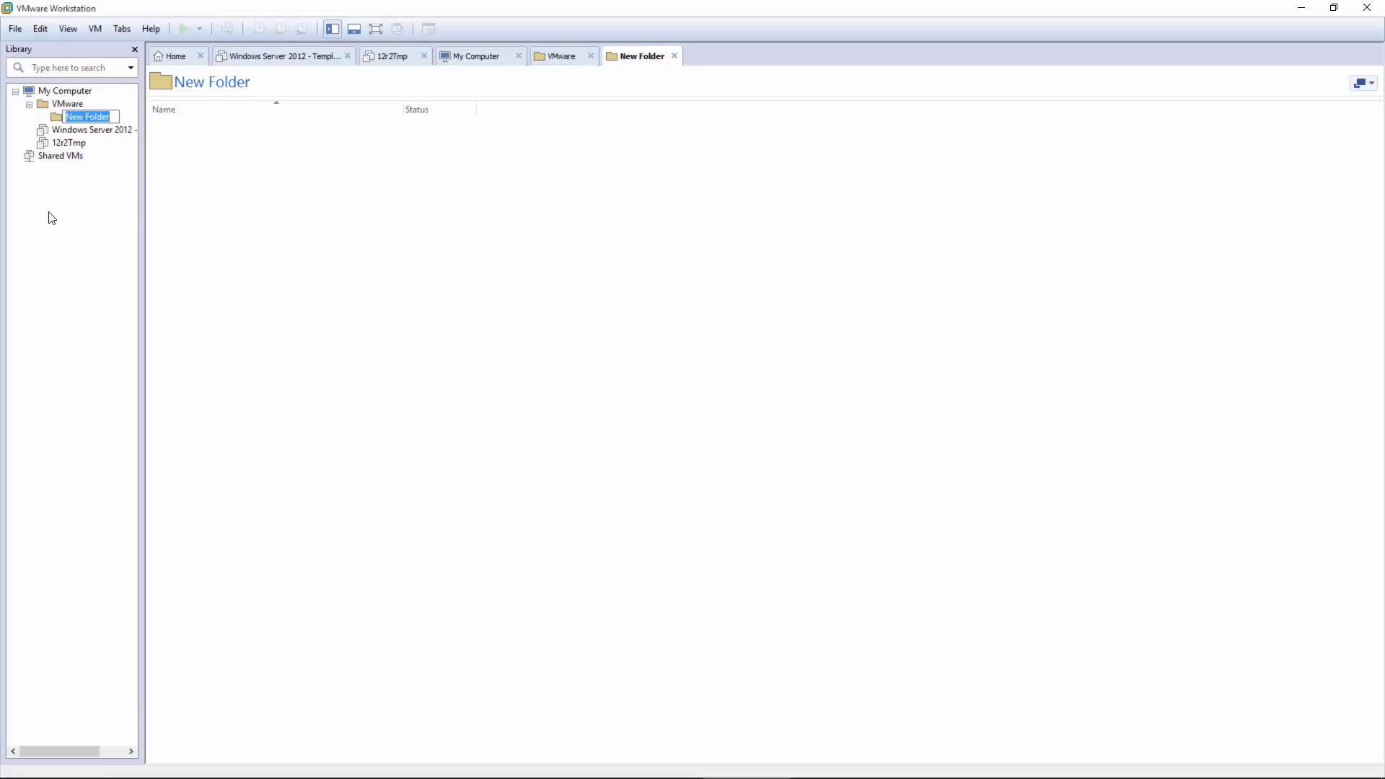
type("VShpere6")
key("Return")
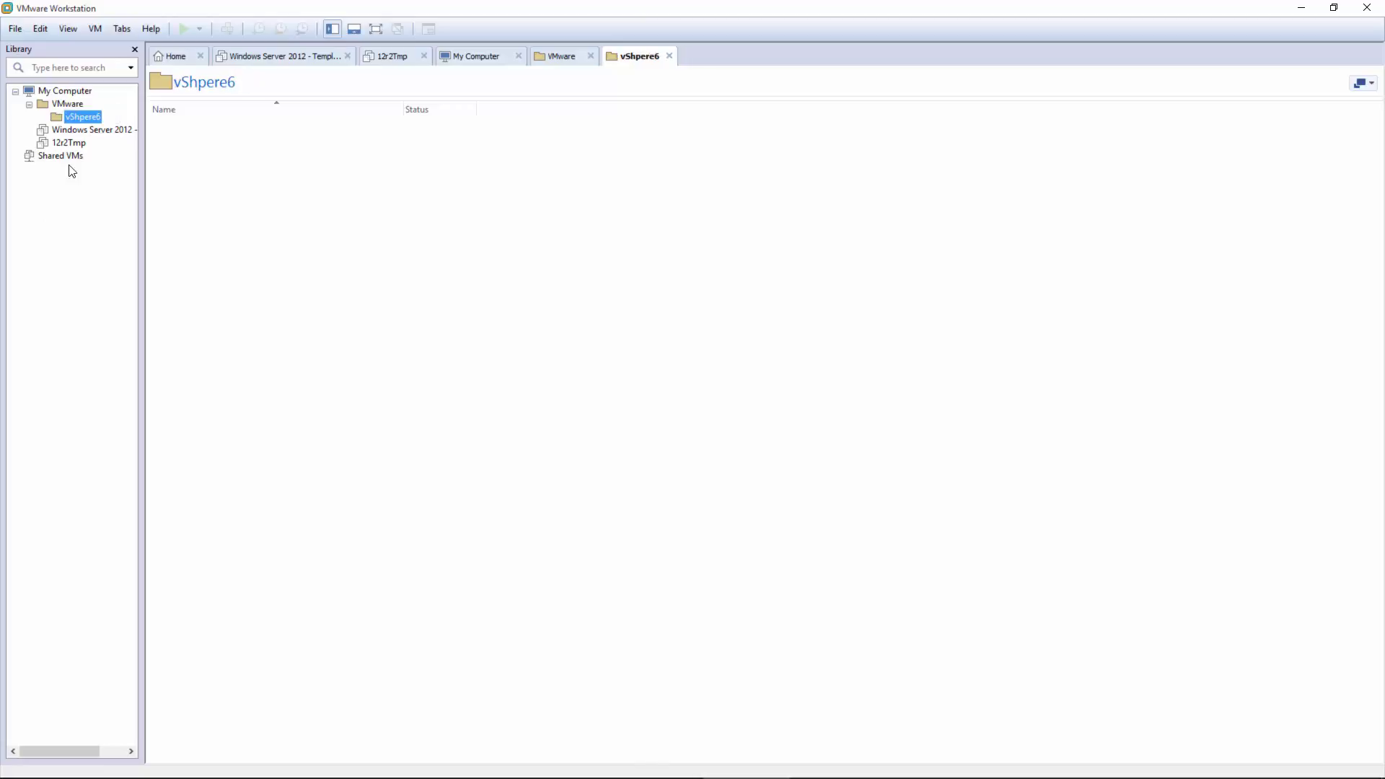
right_click(82, 107)
left_click(114, 142)
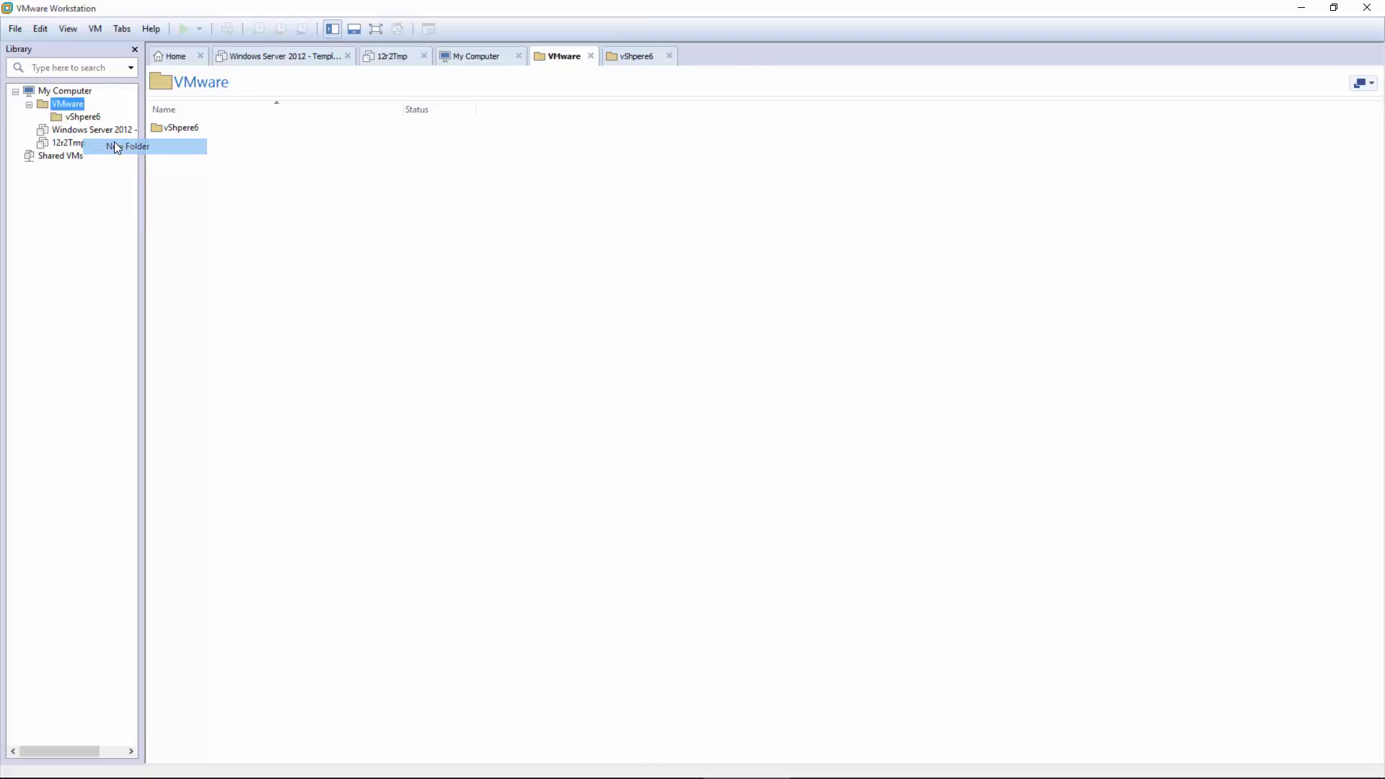
type("Template")
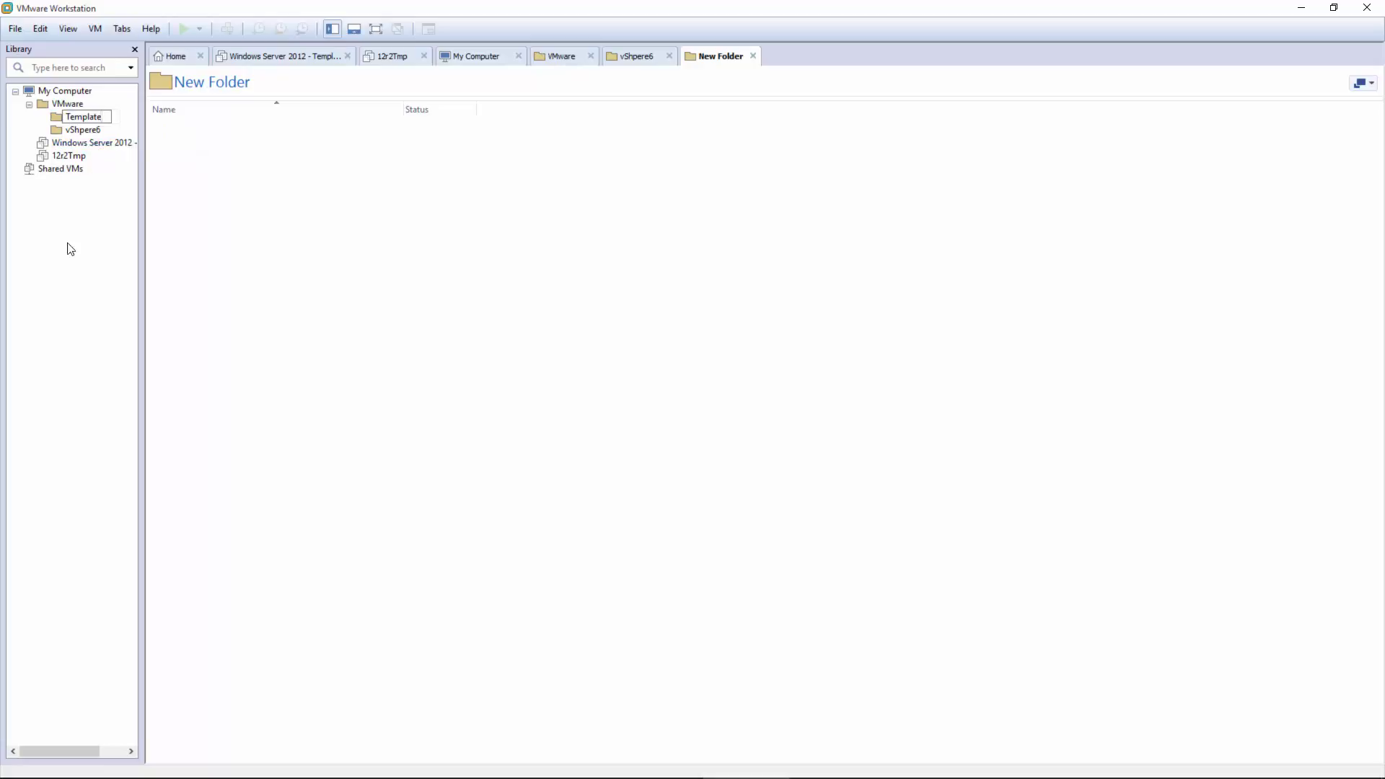
key("Return")
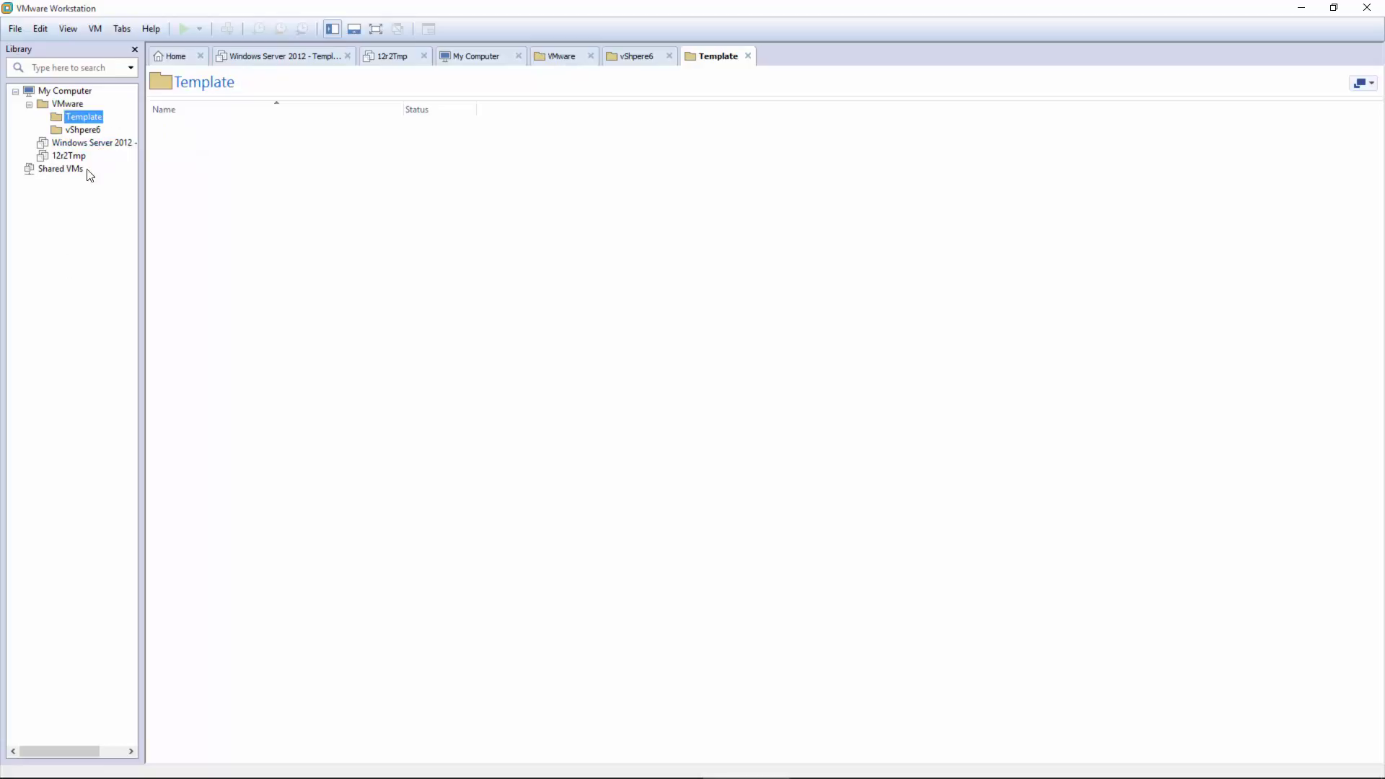
right_click(69, 108)
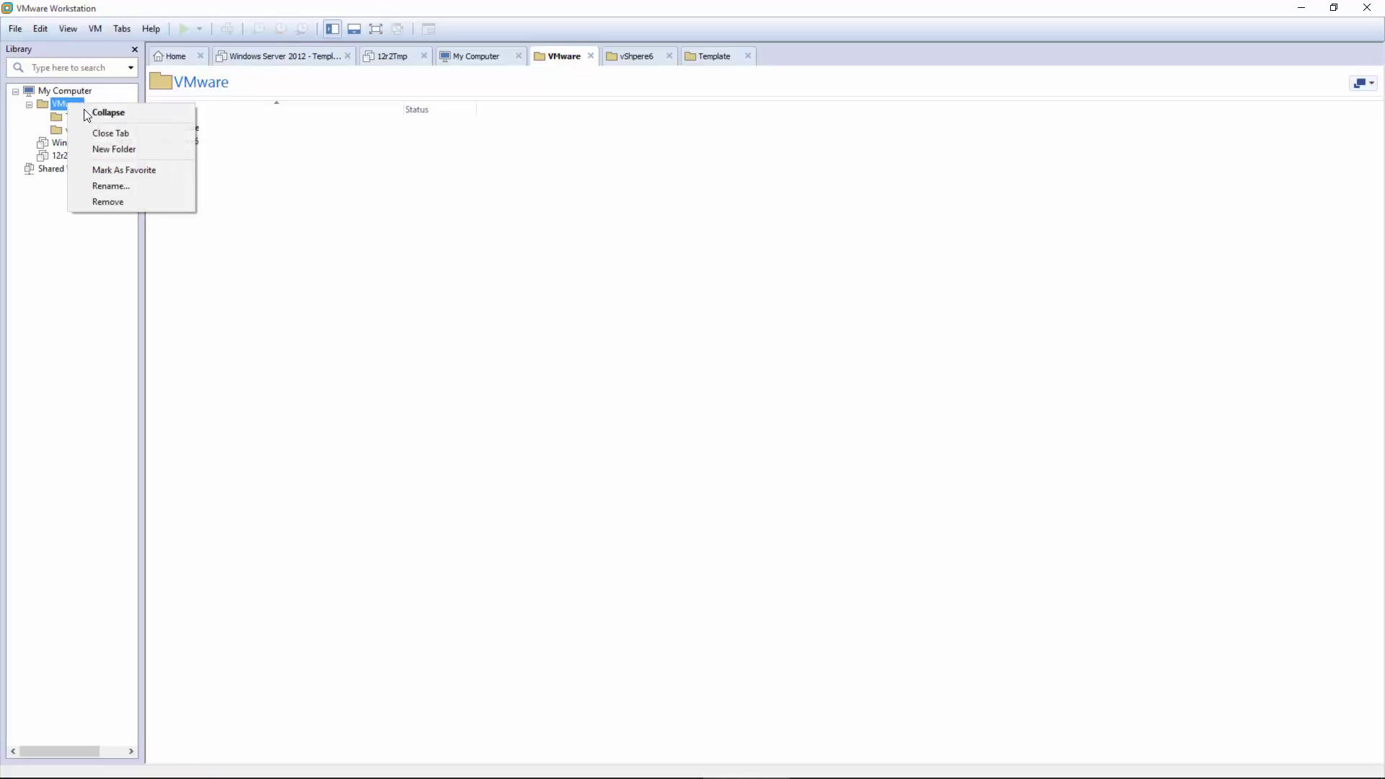
left_click(106, 149)
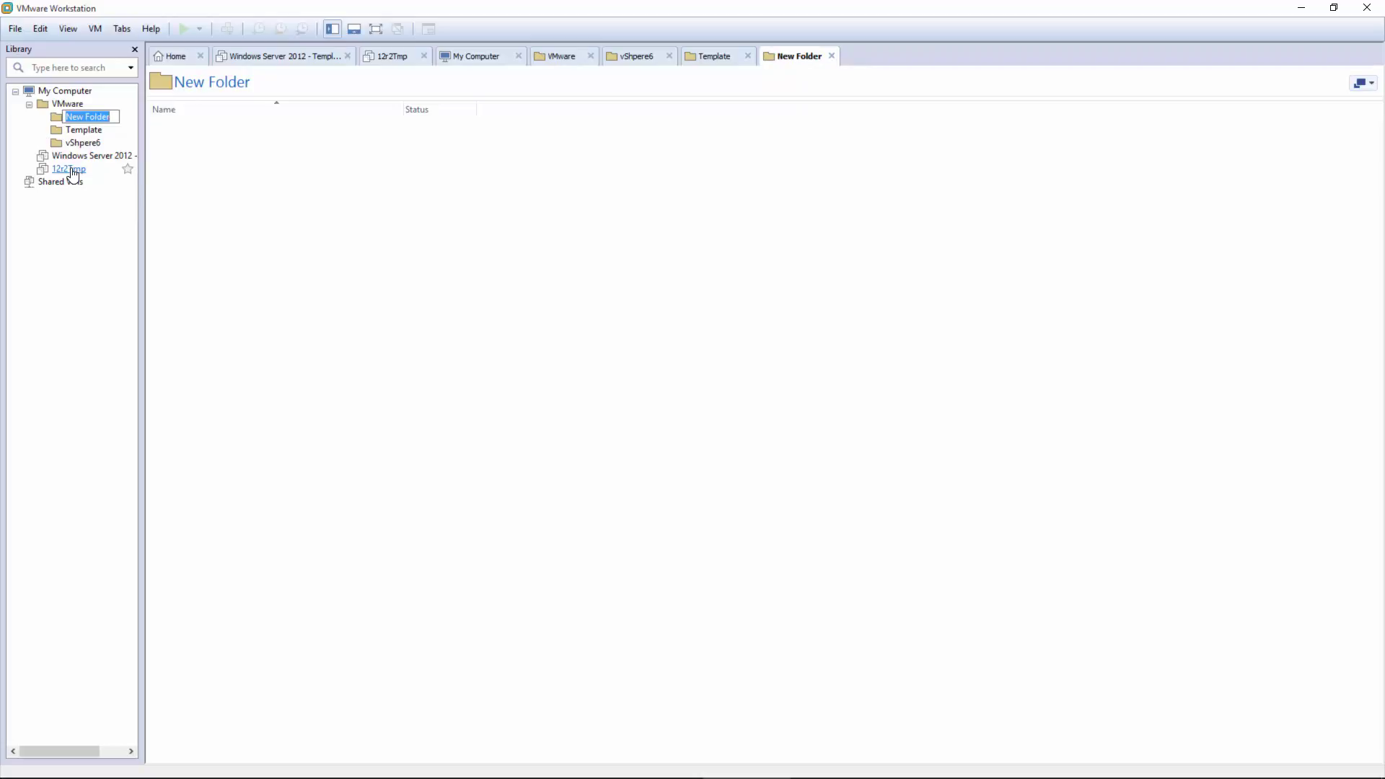
type("Workstations")
key("Return")
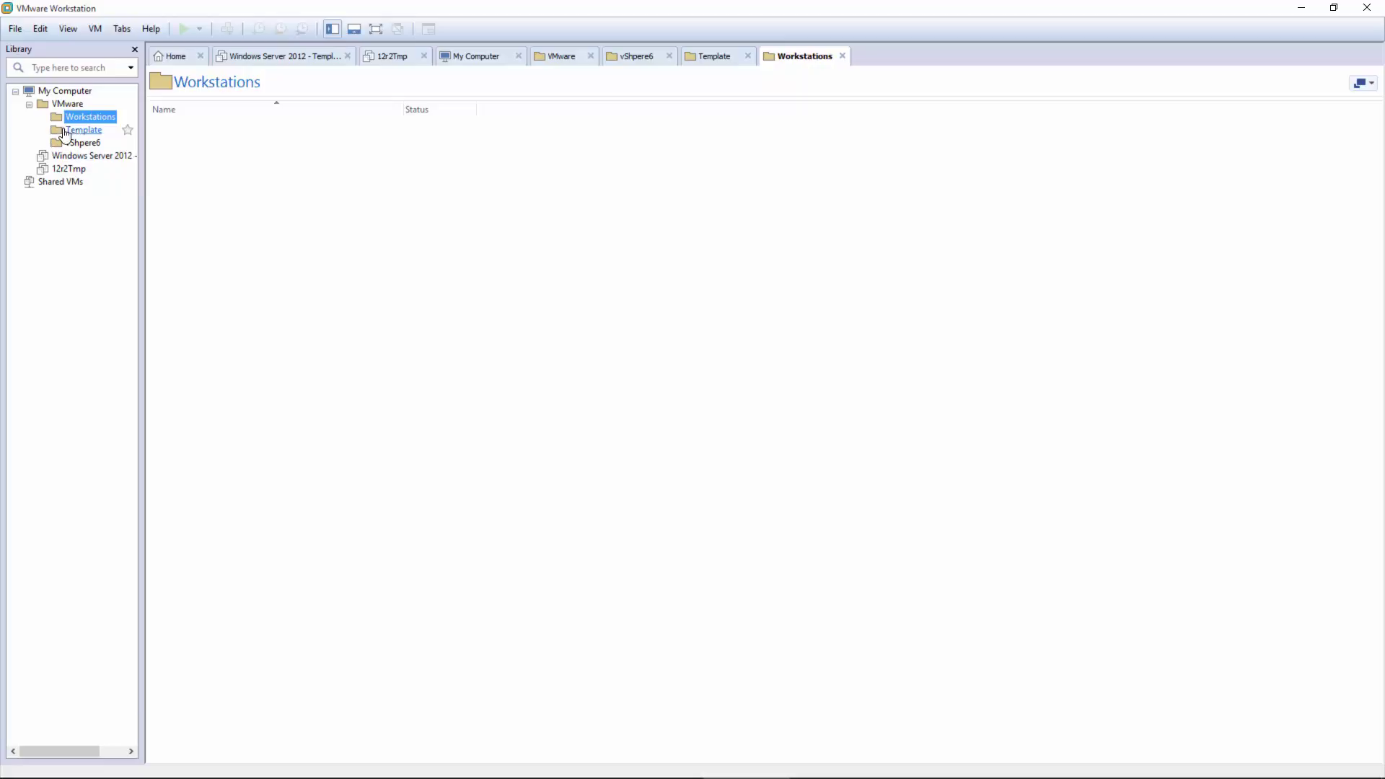
Step: Reposition the Template folder and move the 12r2Tmp machine into it
left_click_drag(64, 131, 104, 116)
left_click(82, 143)
left_click(85, 117, "ctrl")
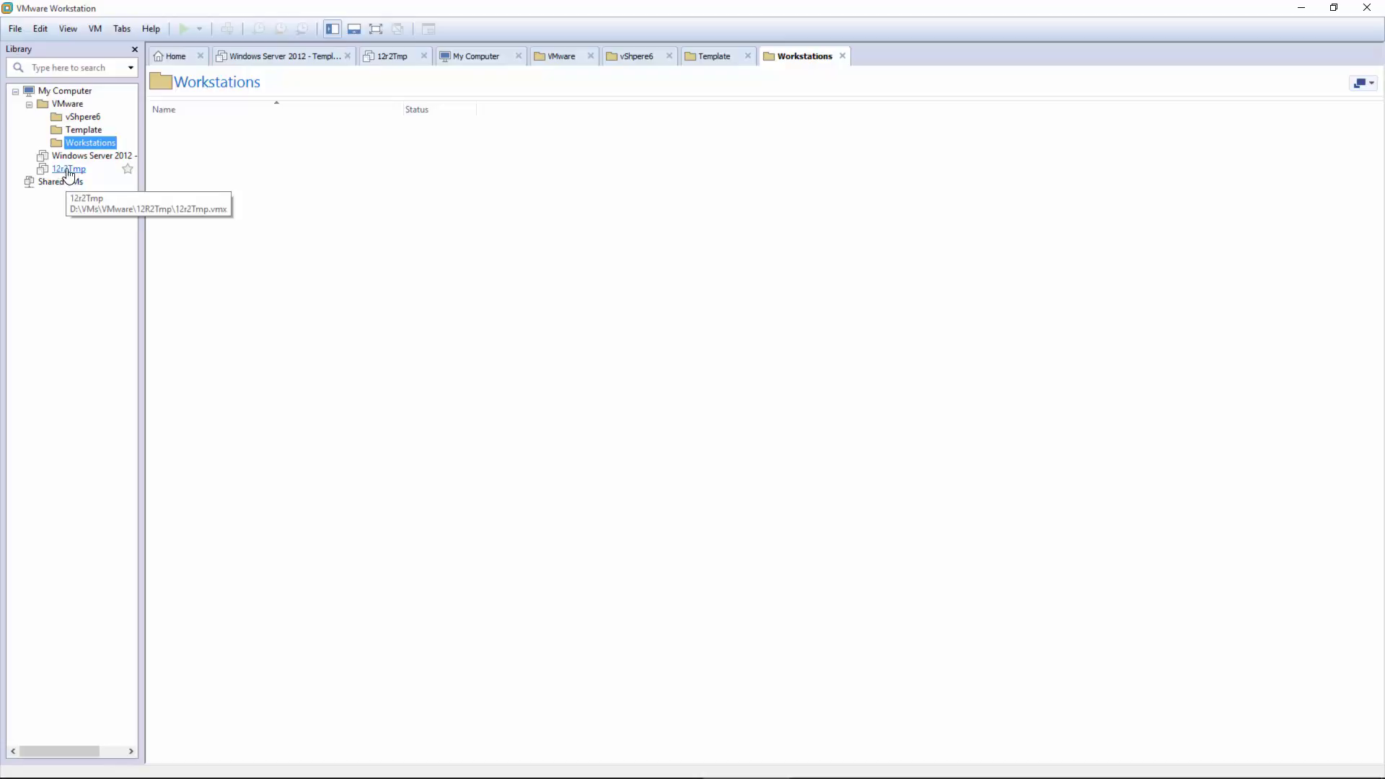
left_click(68, 169)
left_click_drag(68, 168, 105, 131)
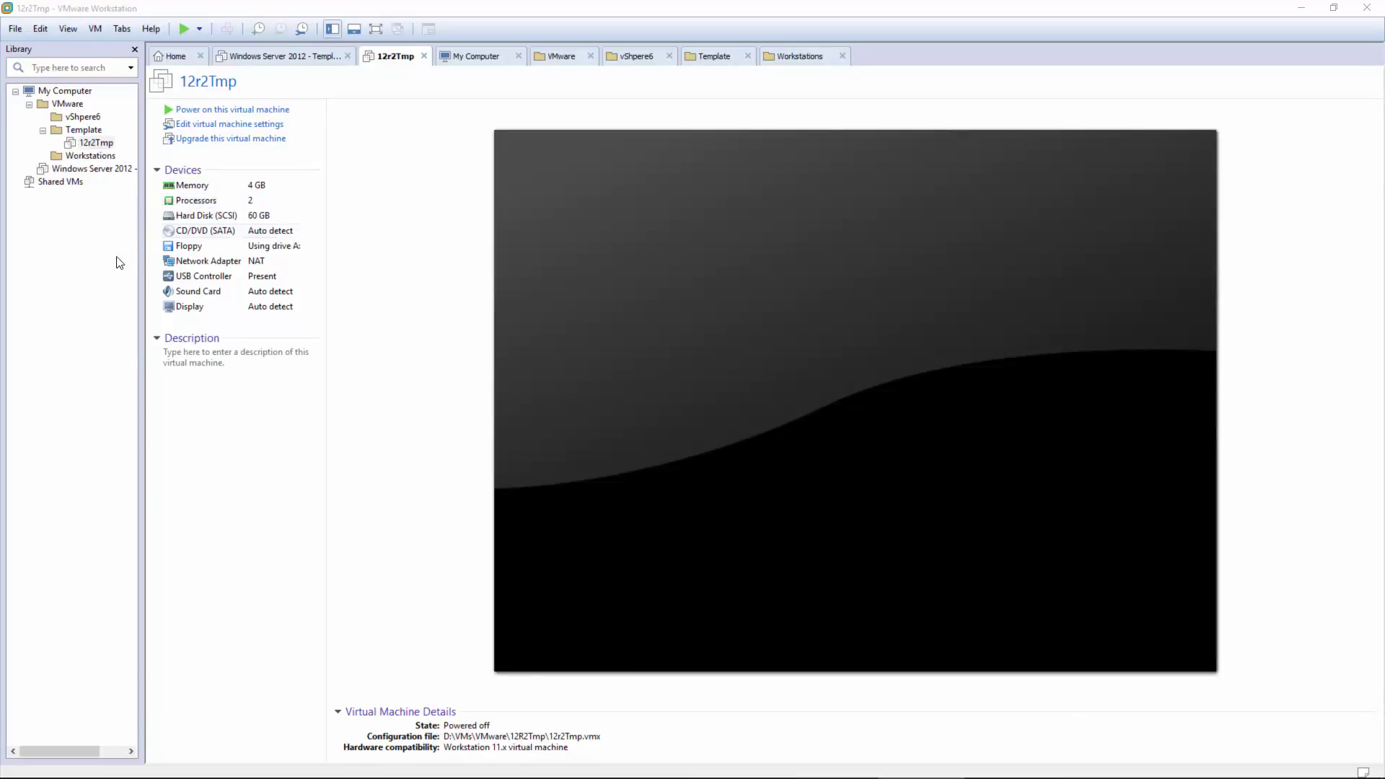
Step: Take a snapshot of the powered-off 12r2Tmp named 'Lab02 - Step 2'
right_click(88, 143)
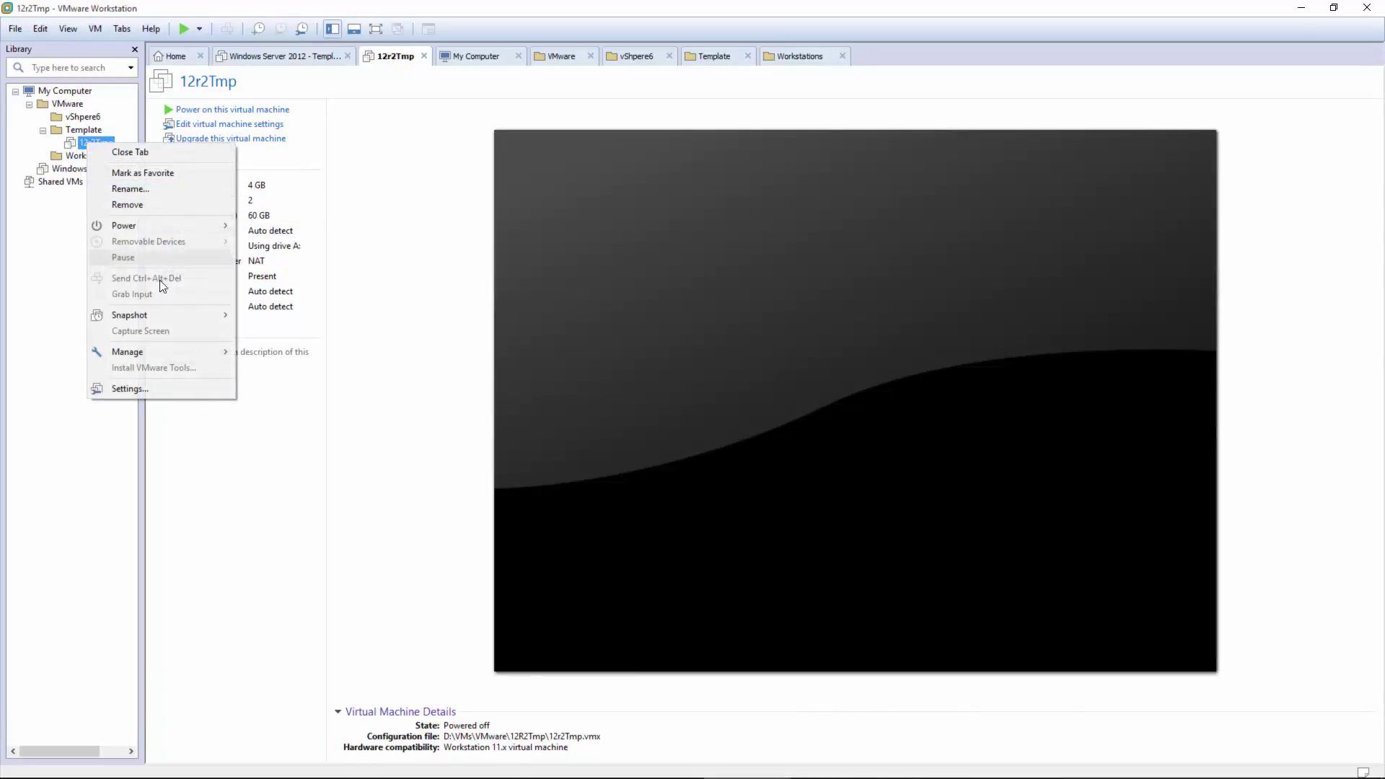
mouse_move(157, 314)
left_click(303, 316)
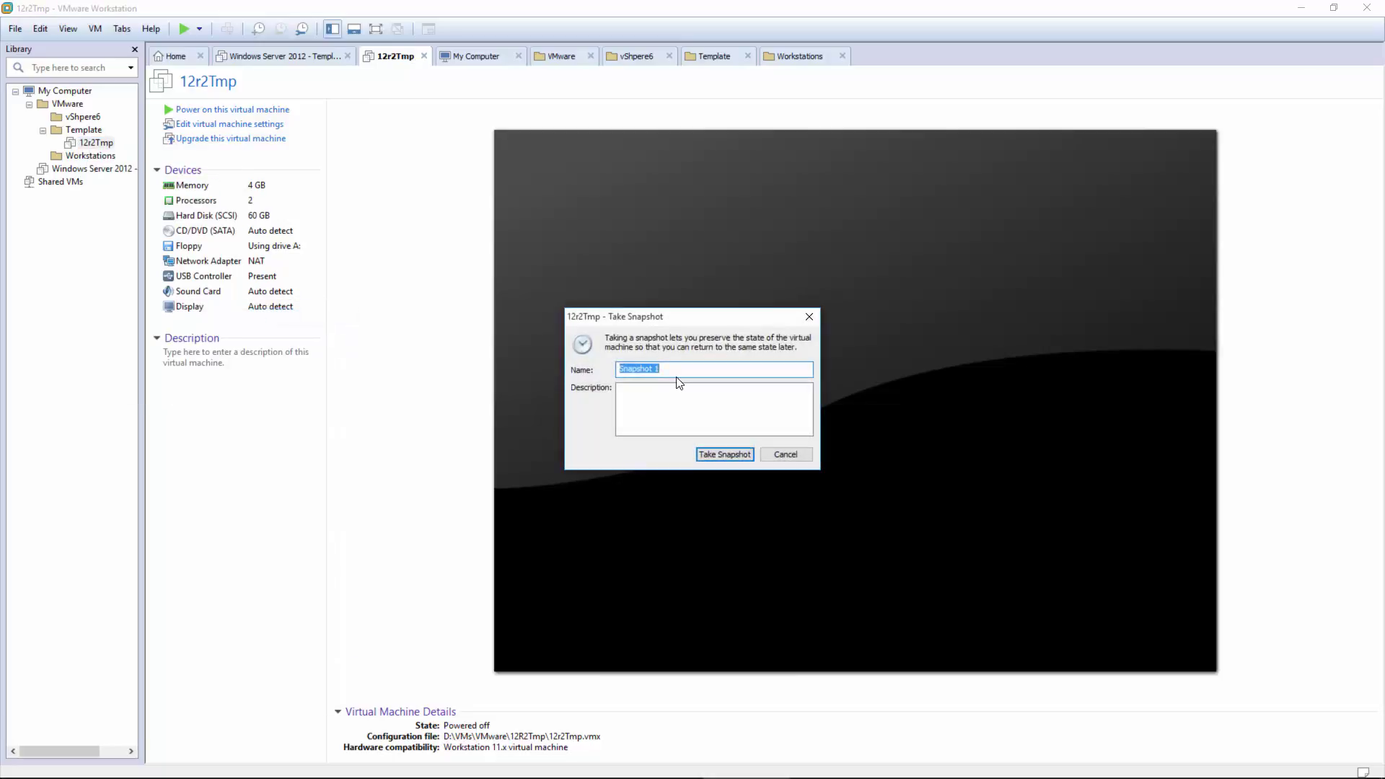
type("Lab02 - Step 2")
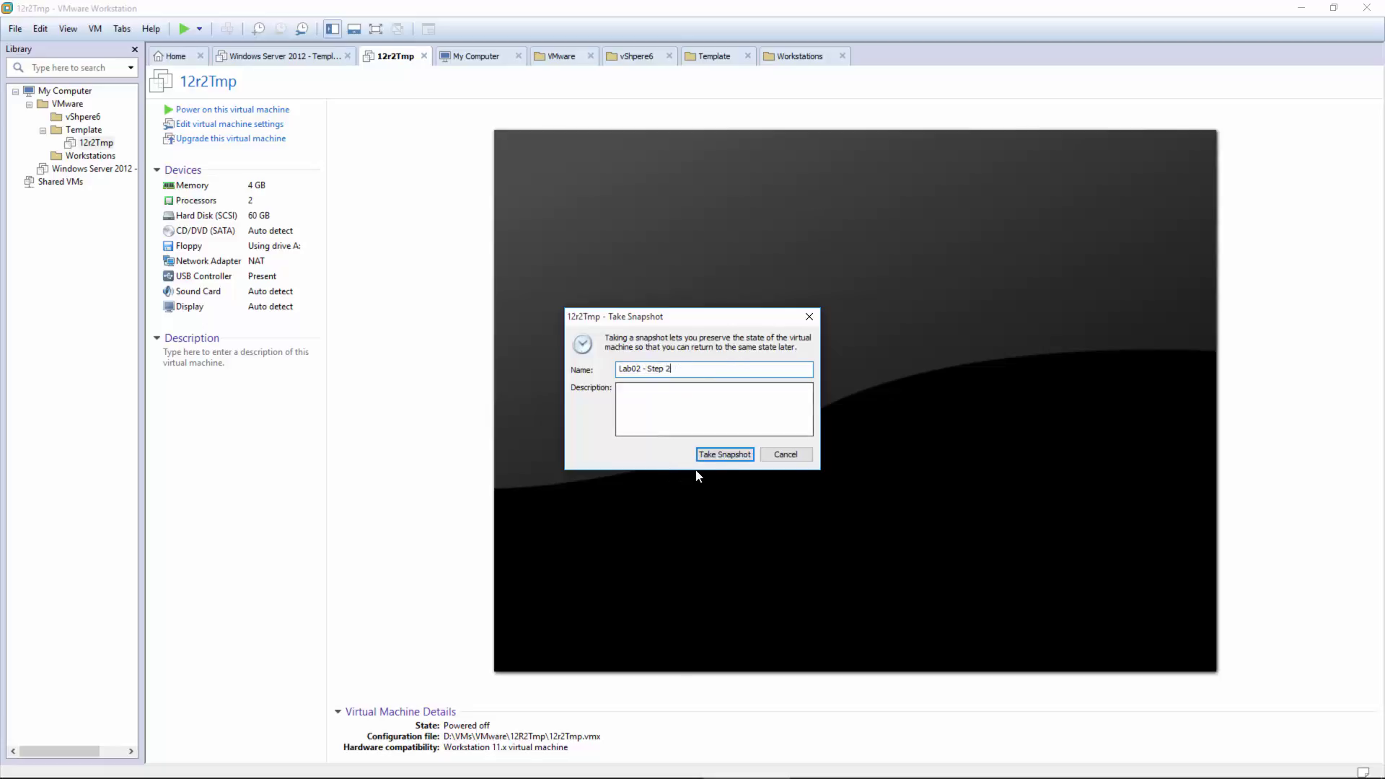
left_click(726, 453)
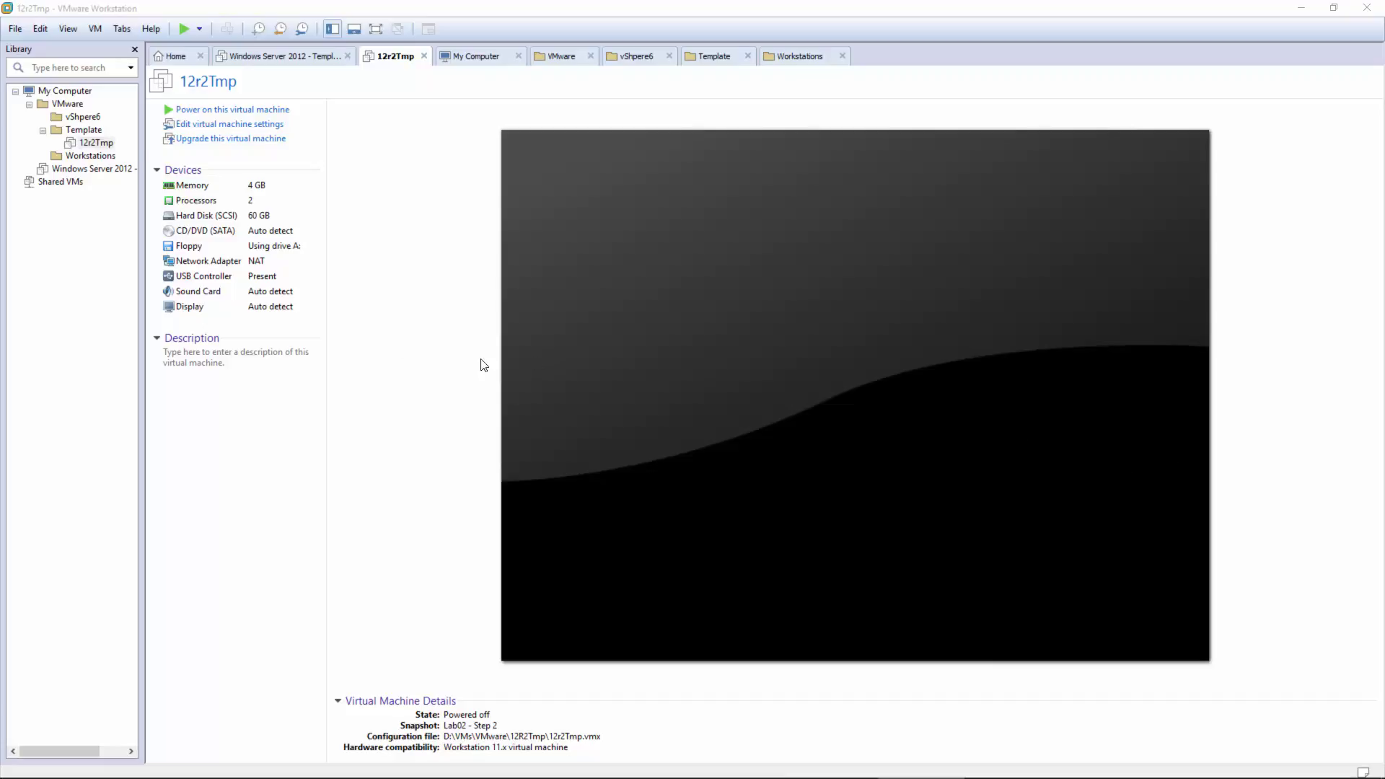
right_click(98, 142)
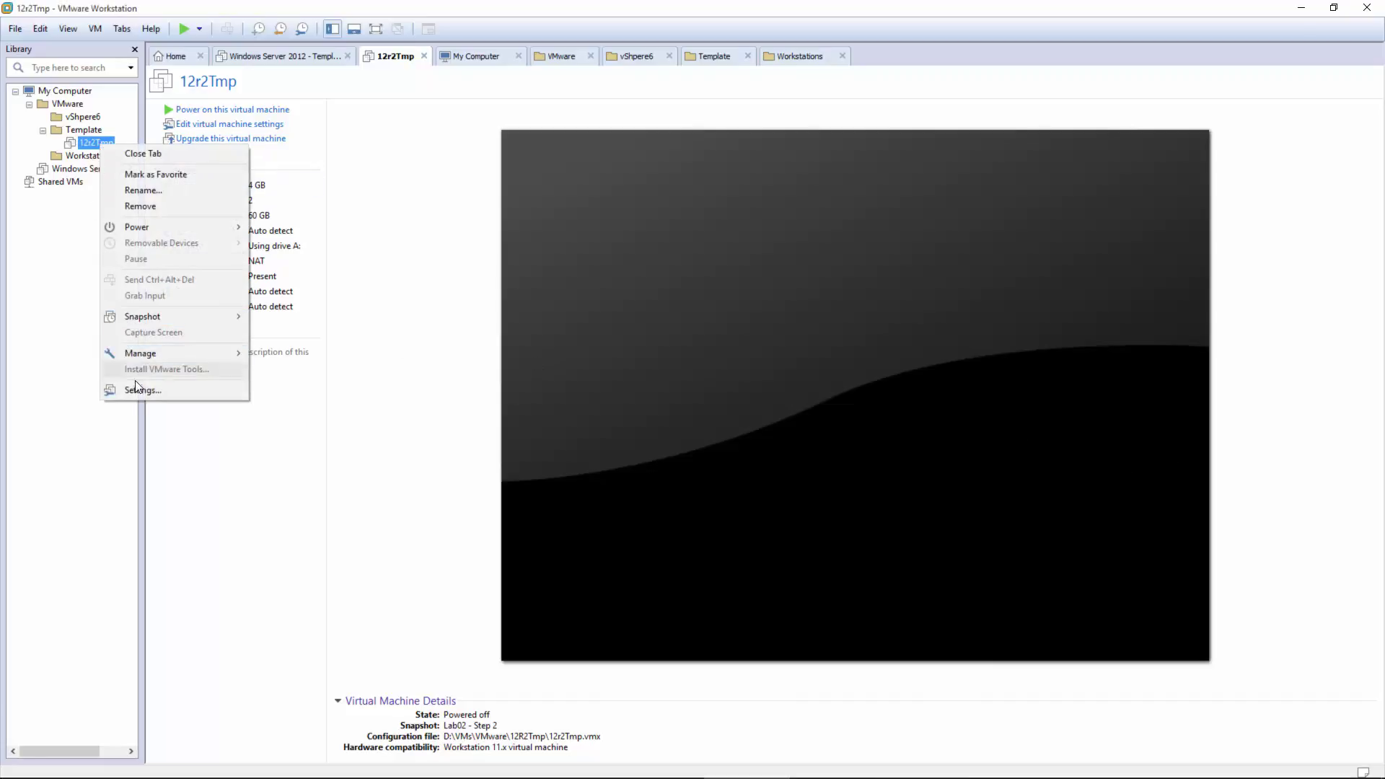
Step: Check 'Enable Template mode (to be used for cloning)' in 12r2Tmp's Advanced options and save
left_click(134, 383)
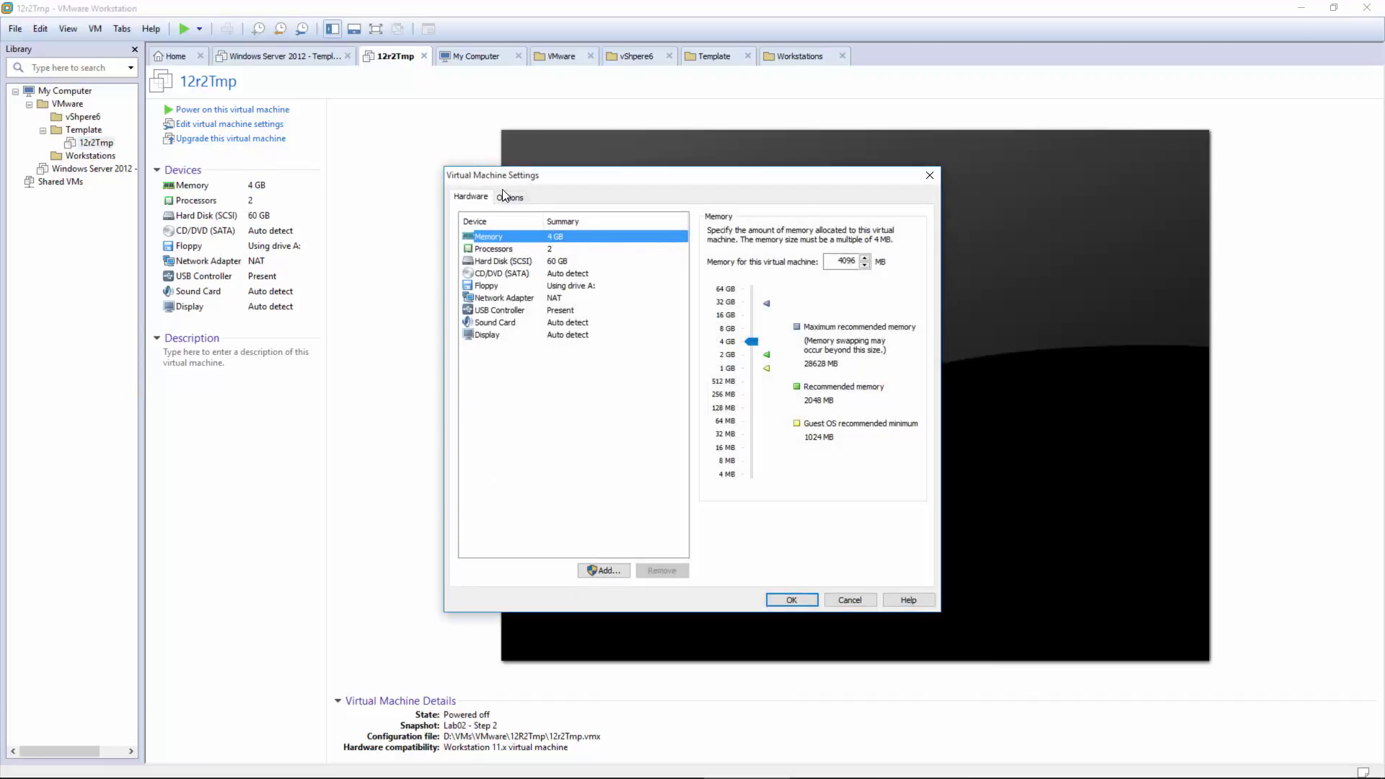
left_click(507, 196)
left_click(494, 383)
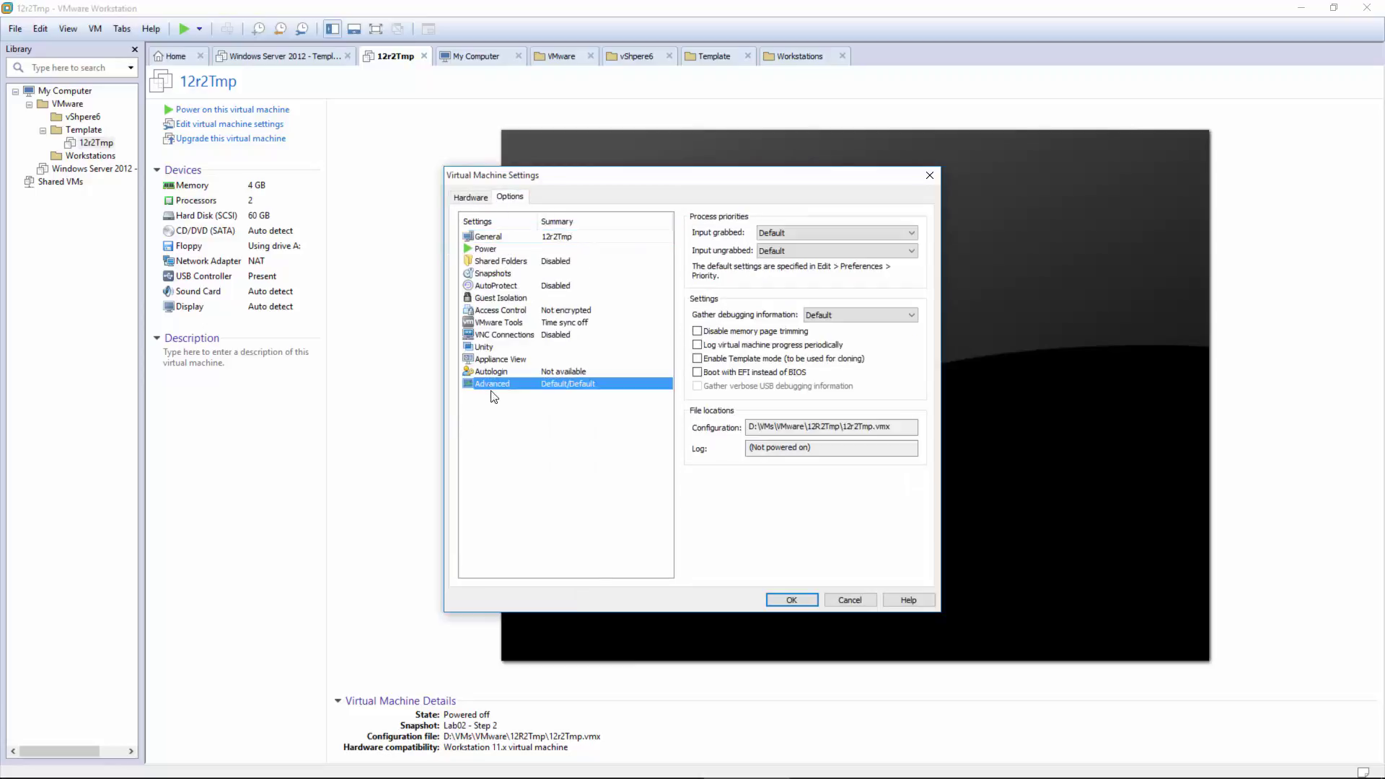
left_click(732, 359)
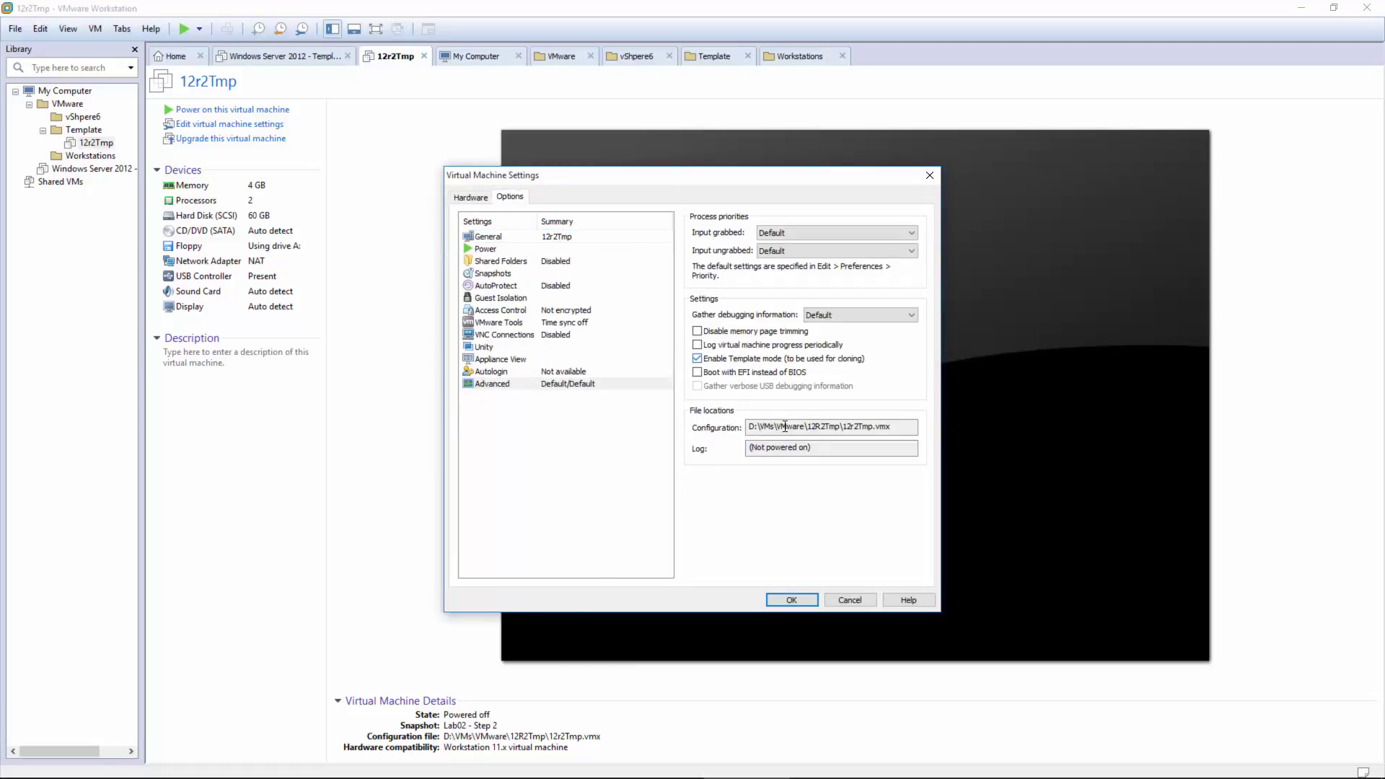
left_click(787, 600)
left_click(266, 464)
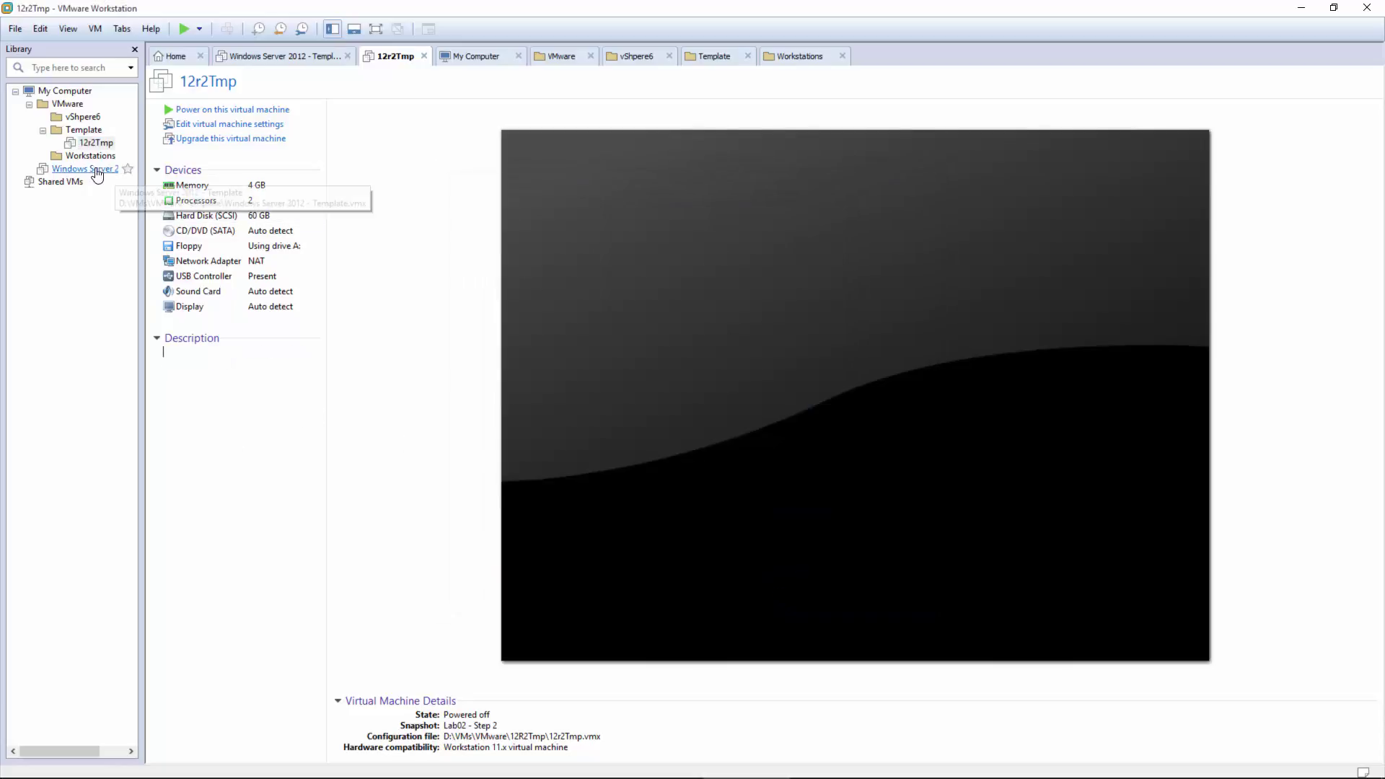